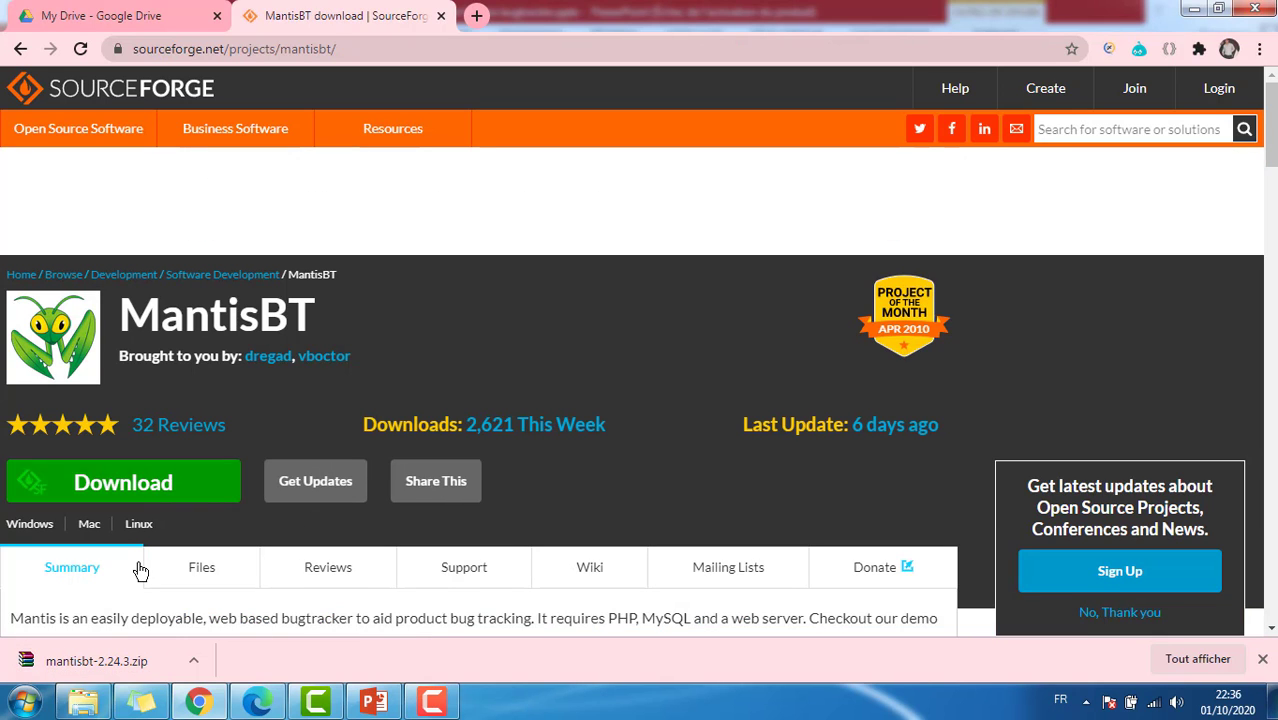
Step: Show the downloaded mantisbt-2.24.3.zip in its Téléchargements folder
click(193, 660)
click(280, 601)
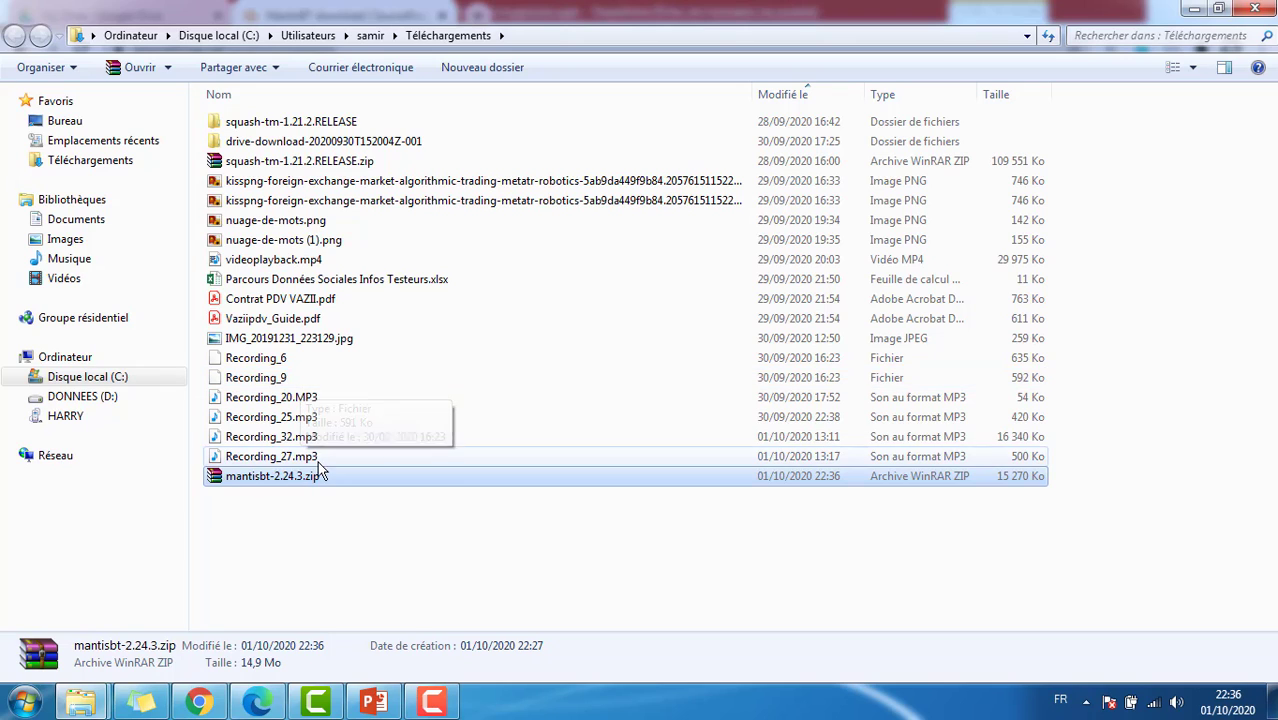
Step: Extract mantisbt-2.24.3.zip and rename the inner folder to mantisbt
right_click(307, 469)
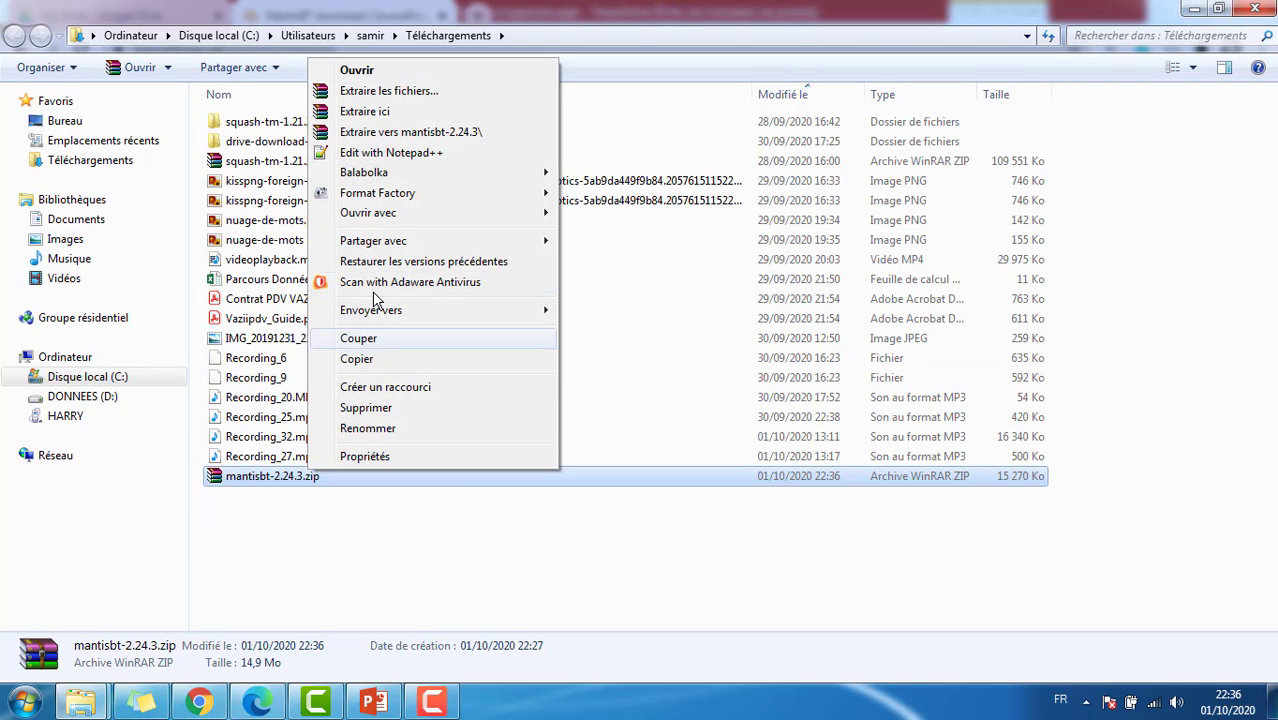
click(420, 132)
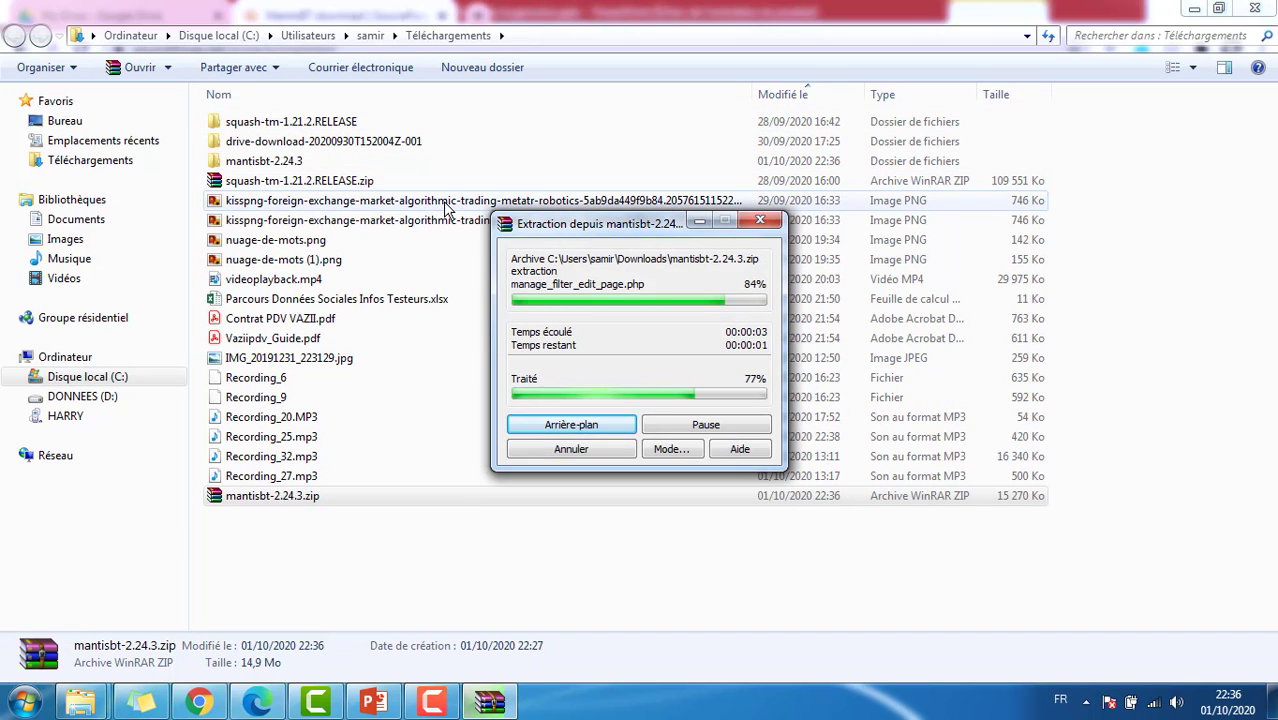
double_click(283, 165)
click(279, 125)
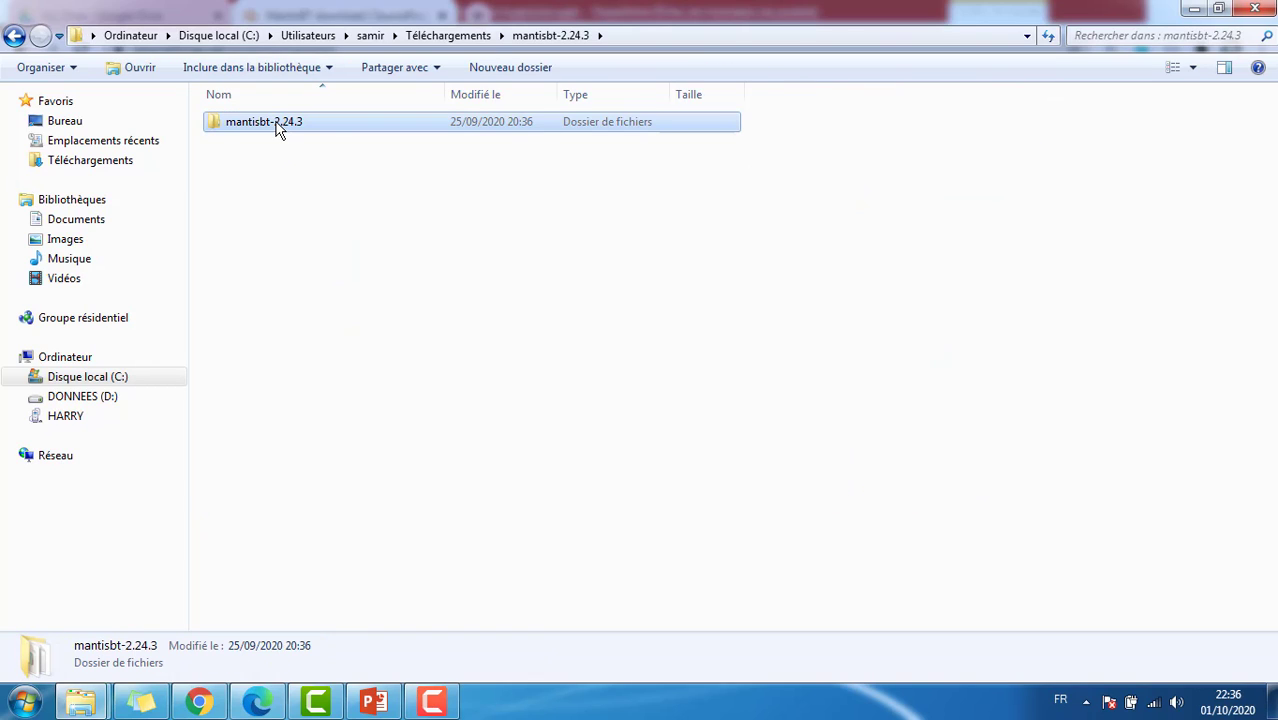
right_click(279, 127)
click(354, 503)
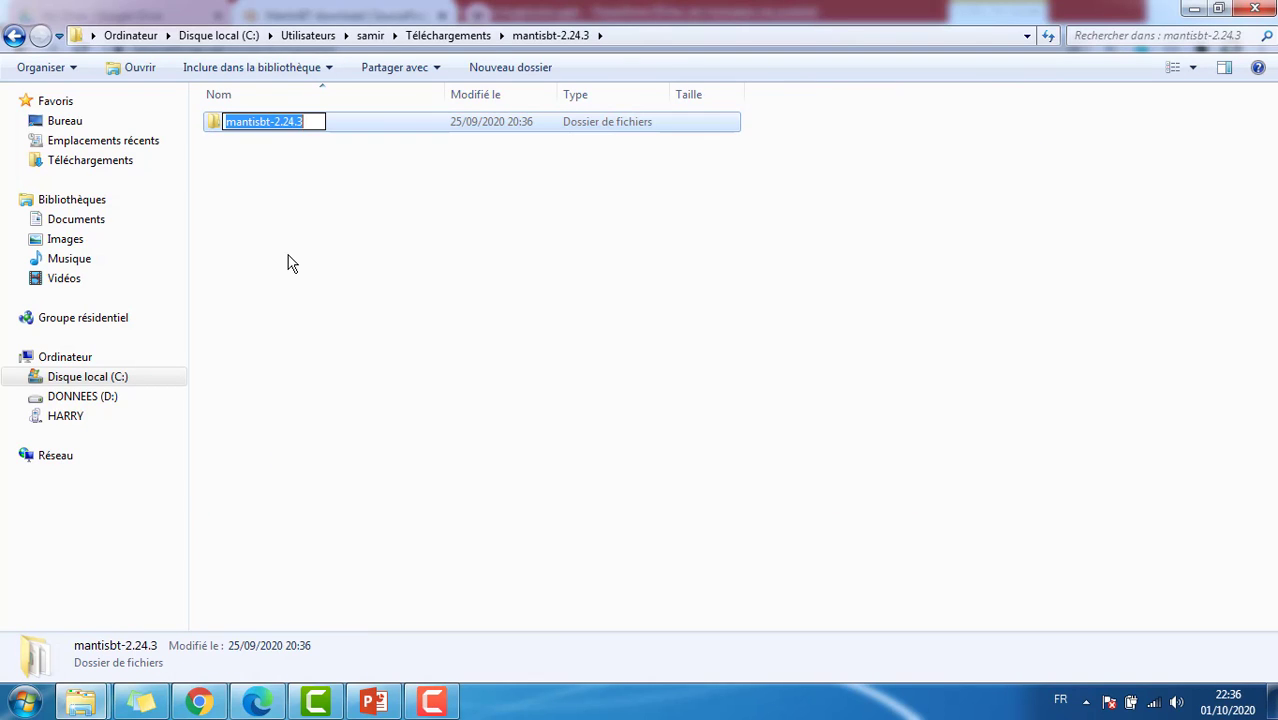
drag(309, 127, 290, 121)
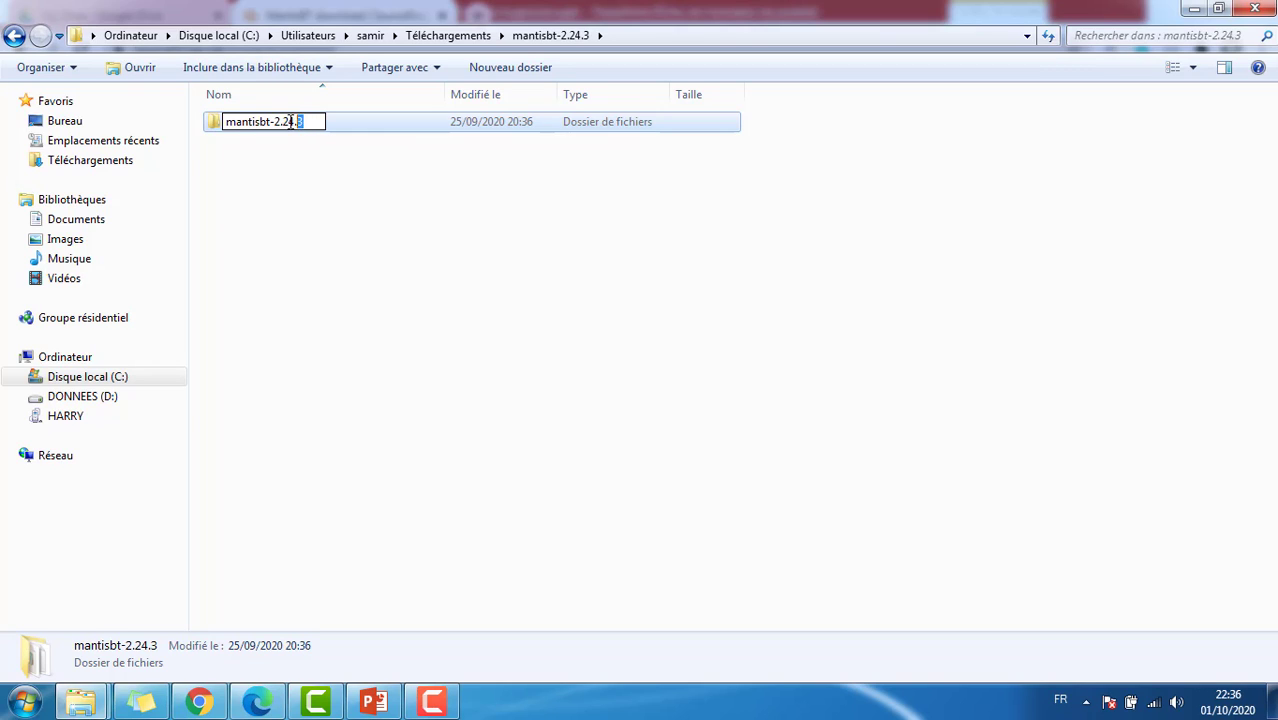
key(BackSpace)
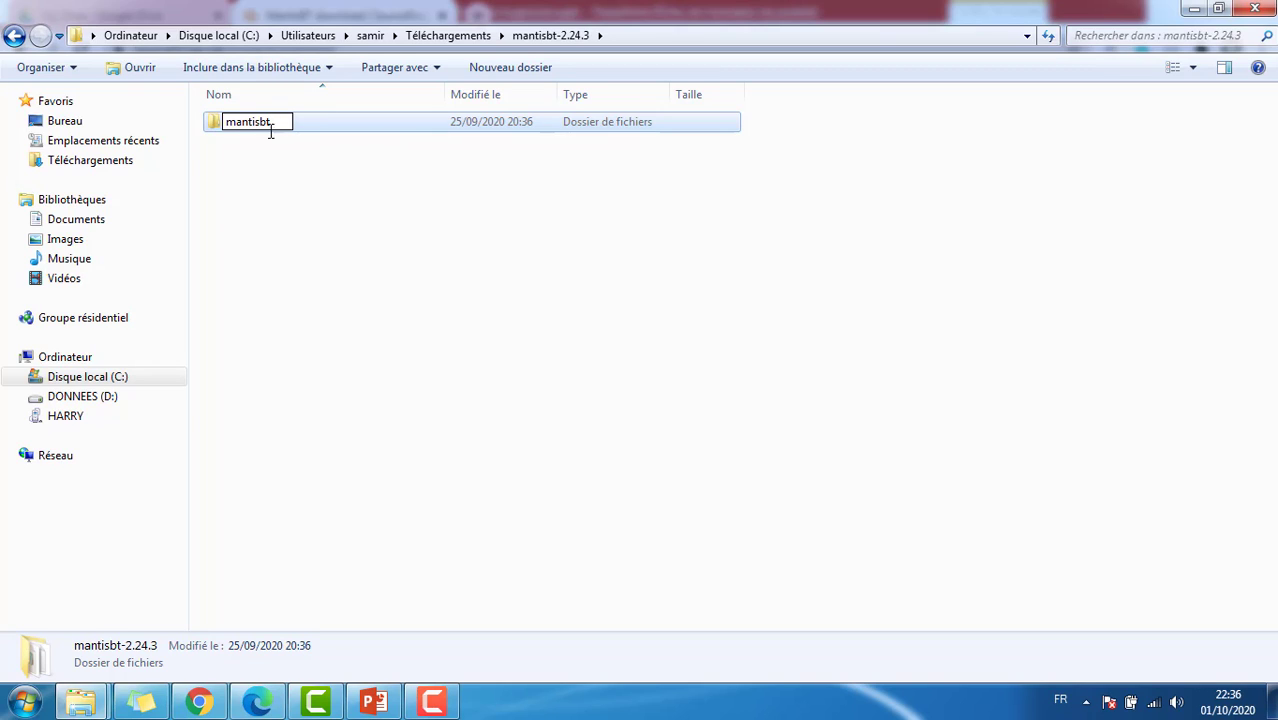
click(262, 165)
Step: Move the mantisbt folder into C:\MAMP\htdocs
click(256, 134)
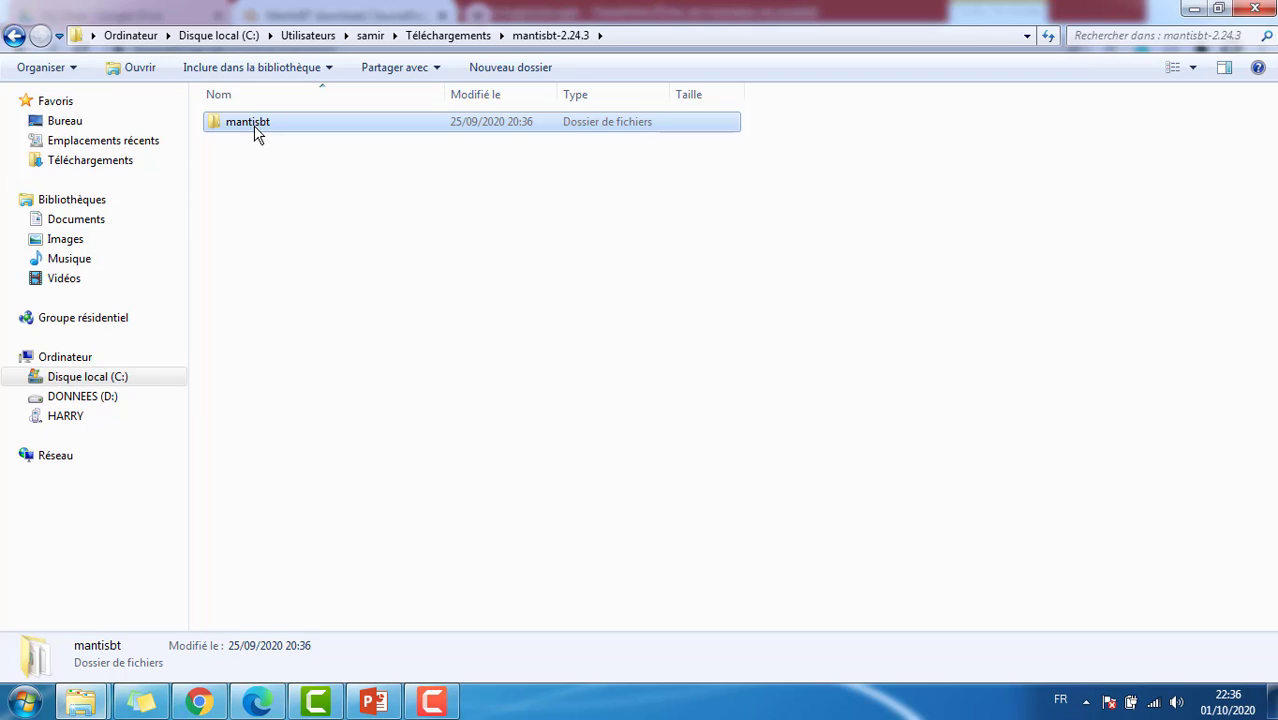
right_click(256, 134)
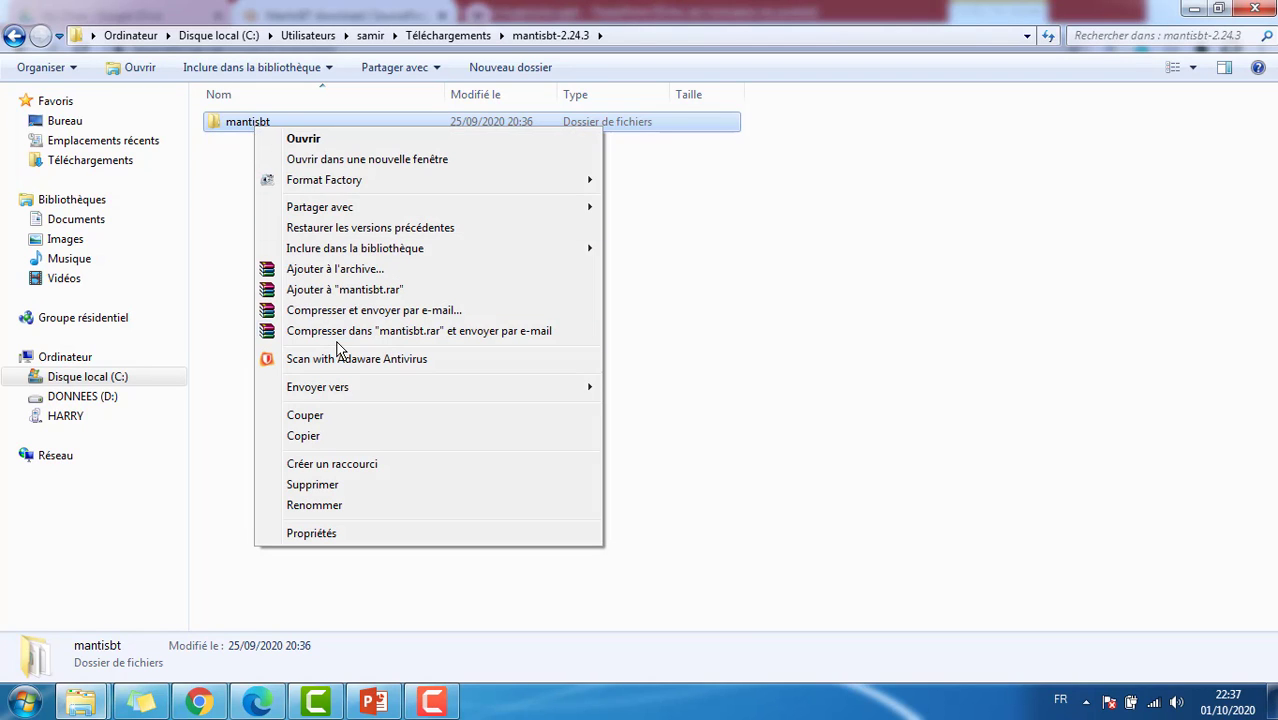
click(332, 417)
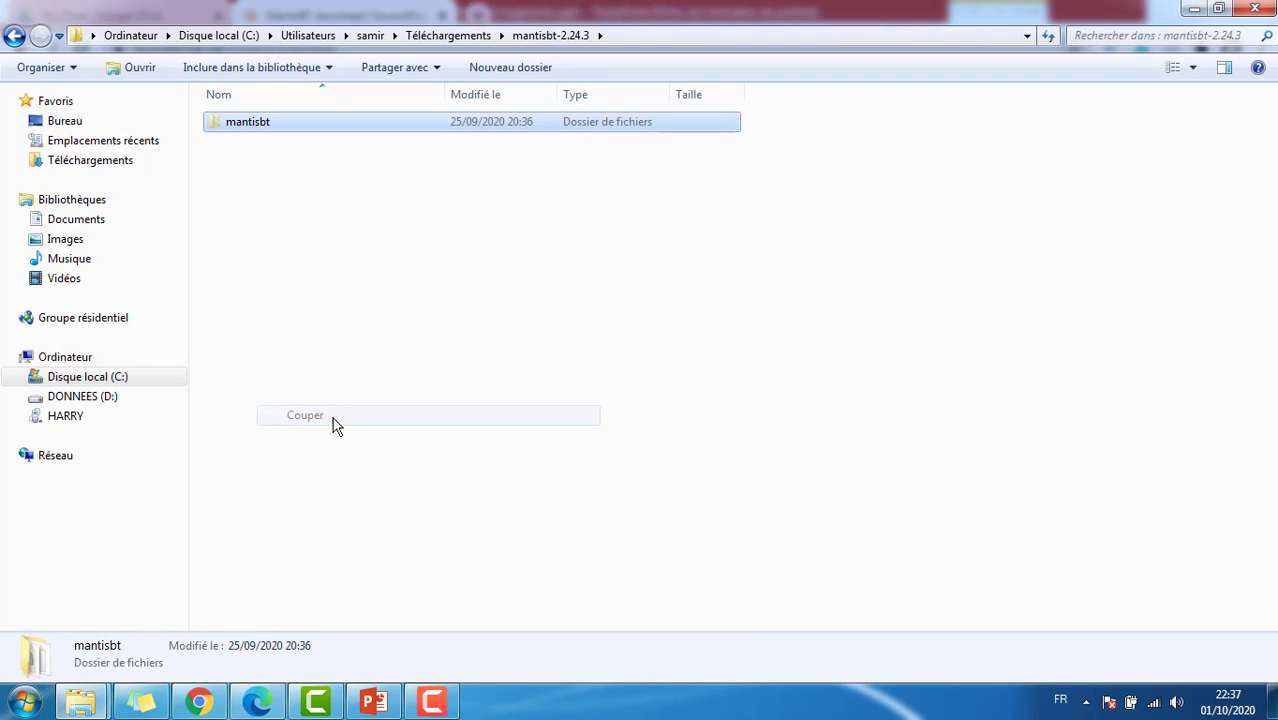
click(112, 379)
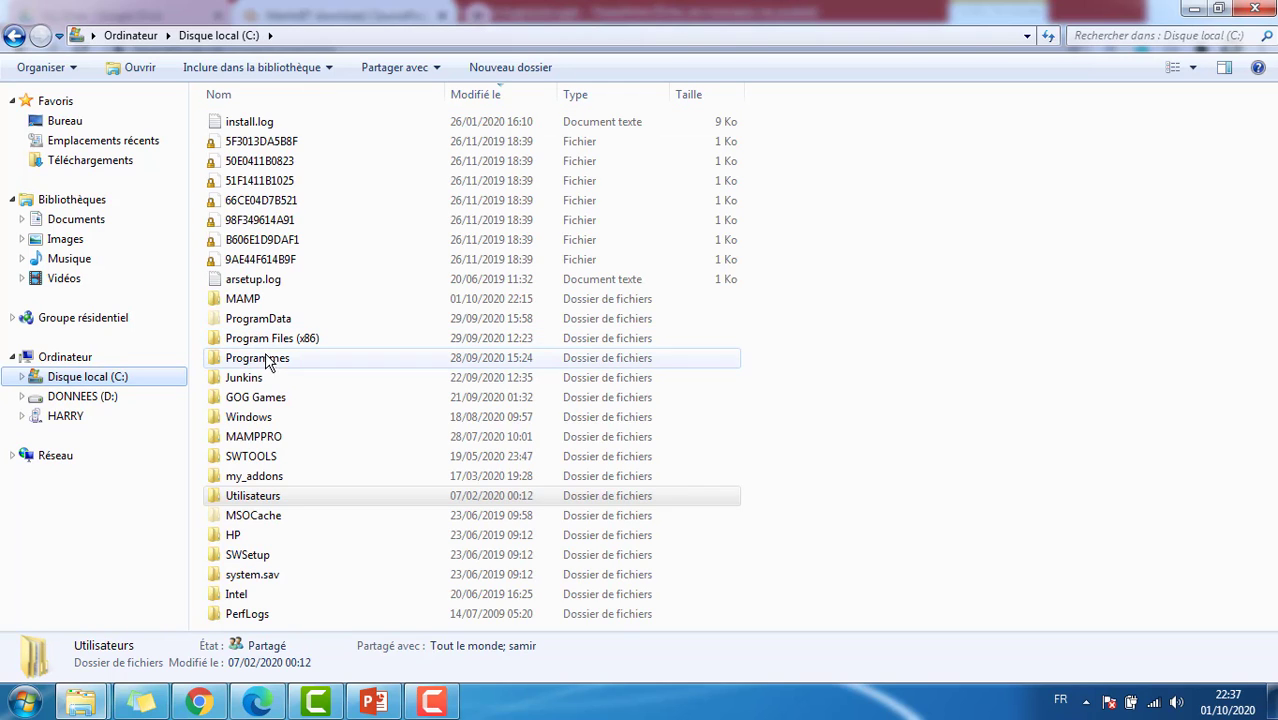
double_click(264, 302)
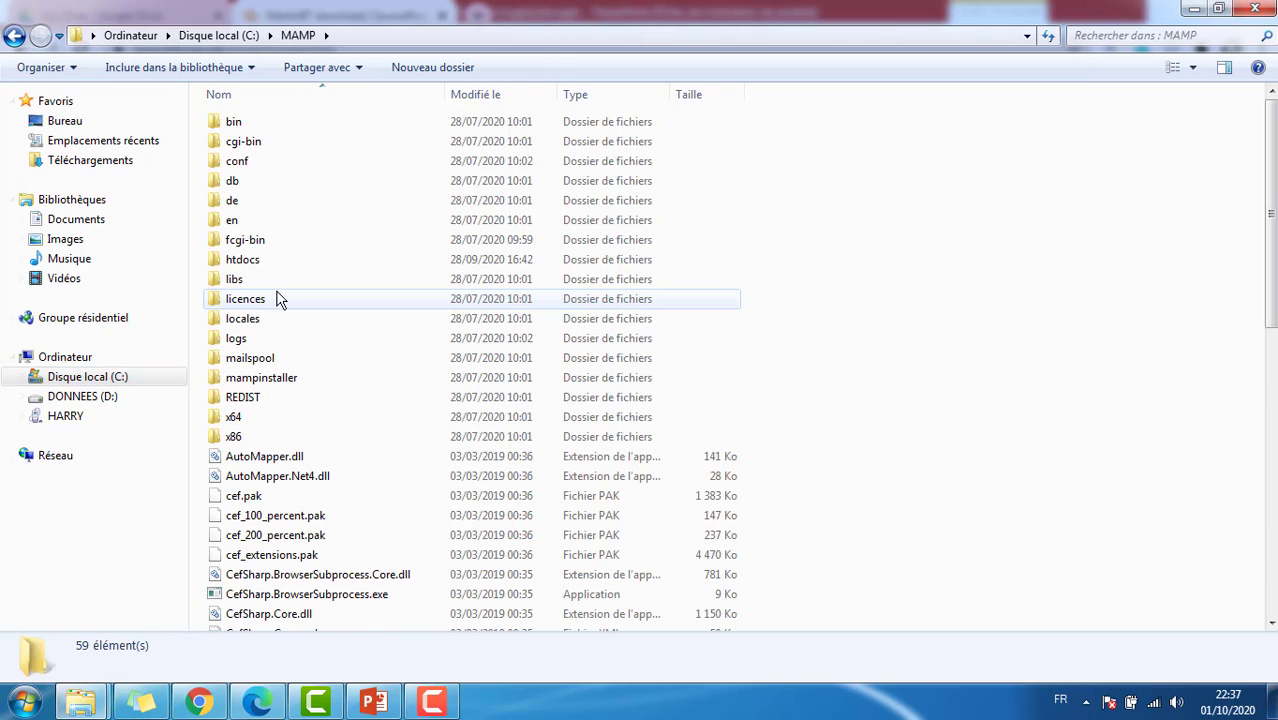
double_click(270, 262)
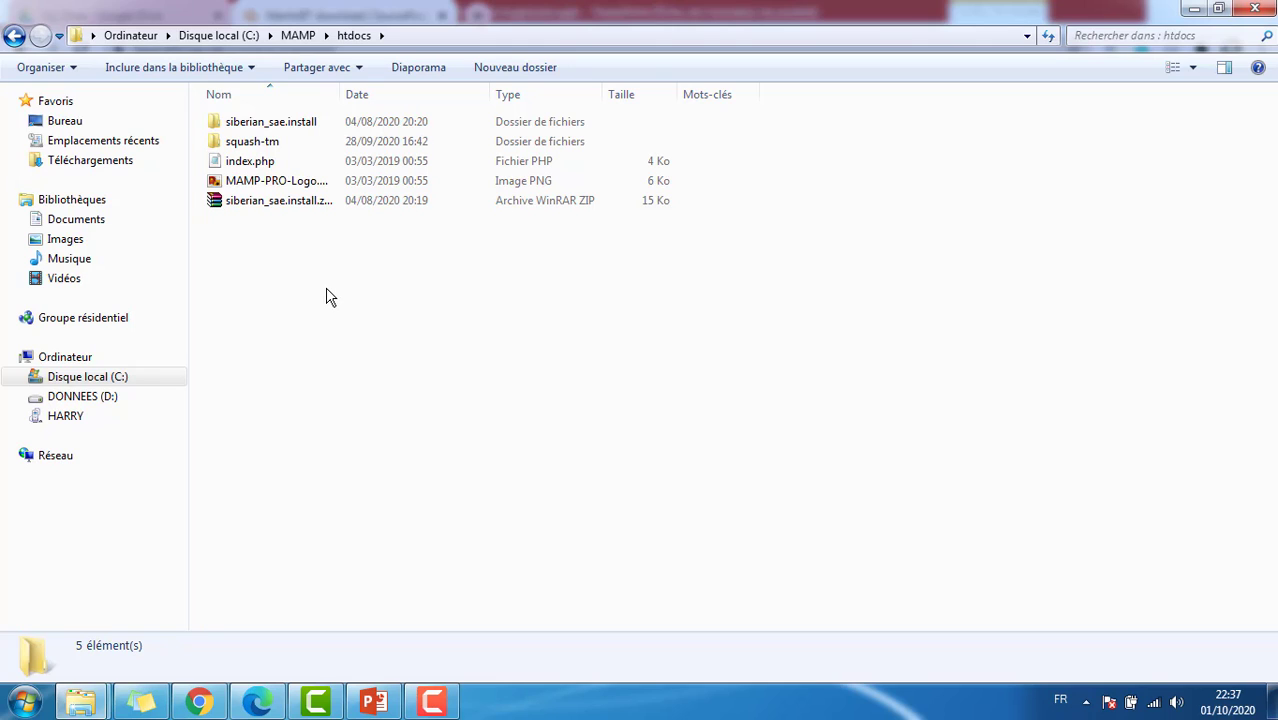
right_click(326, 289)
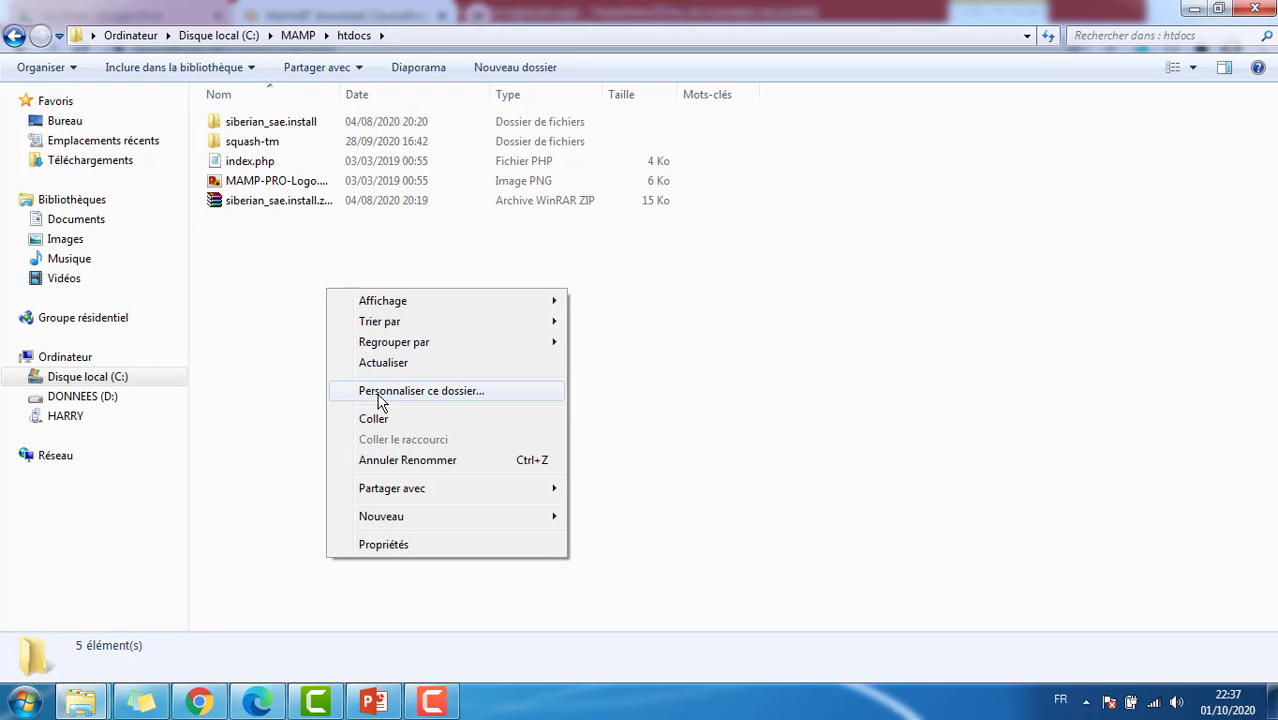
click(390, 421)
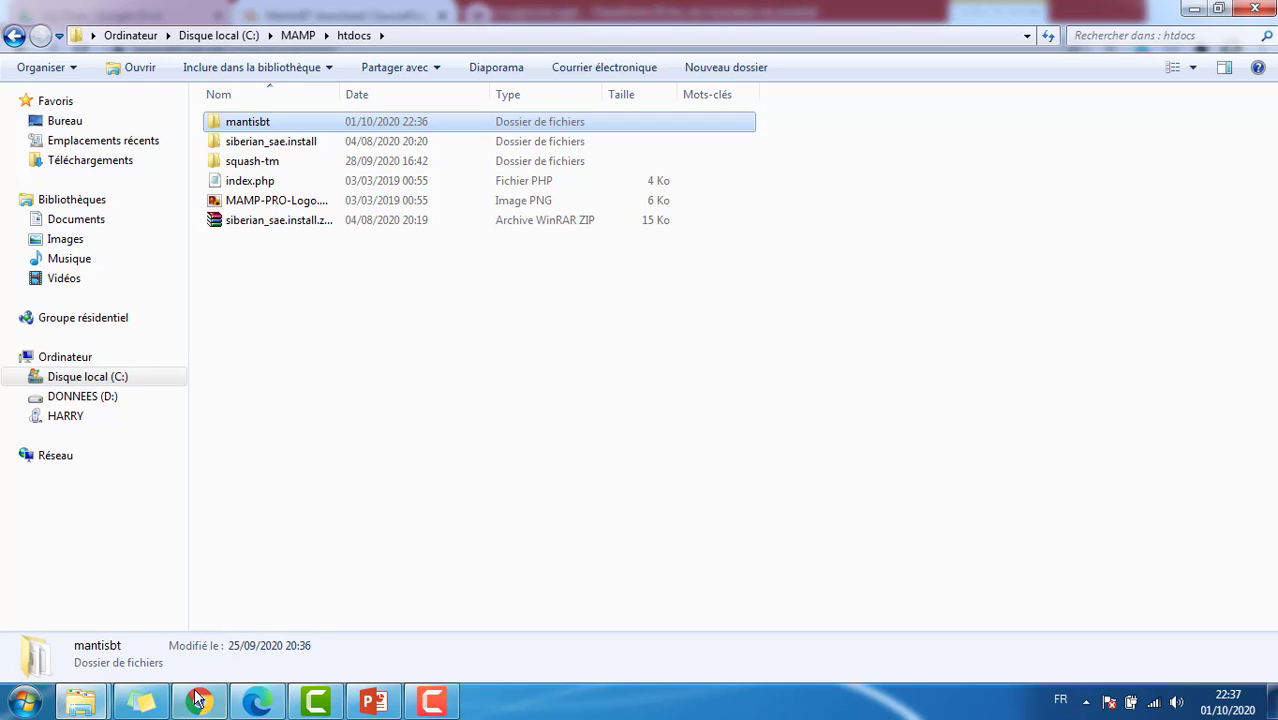
Step: Launch MAMP from the Start menu so Apache and MySQL start, then return to Chrome
mouse_move(196, 703)
click(24, 702)
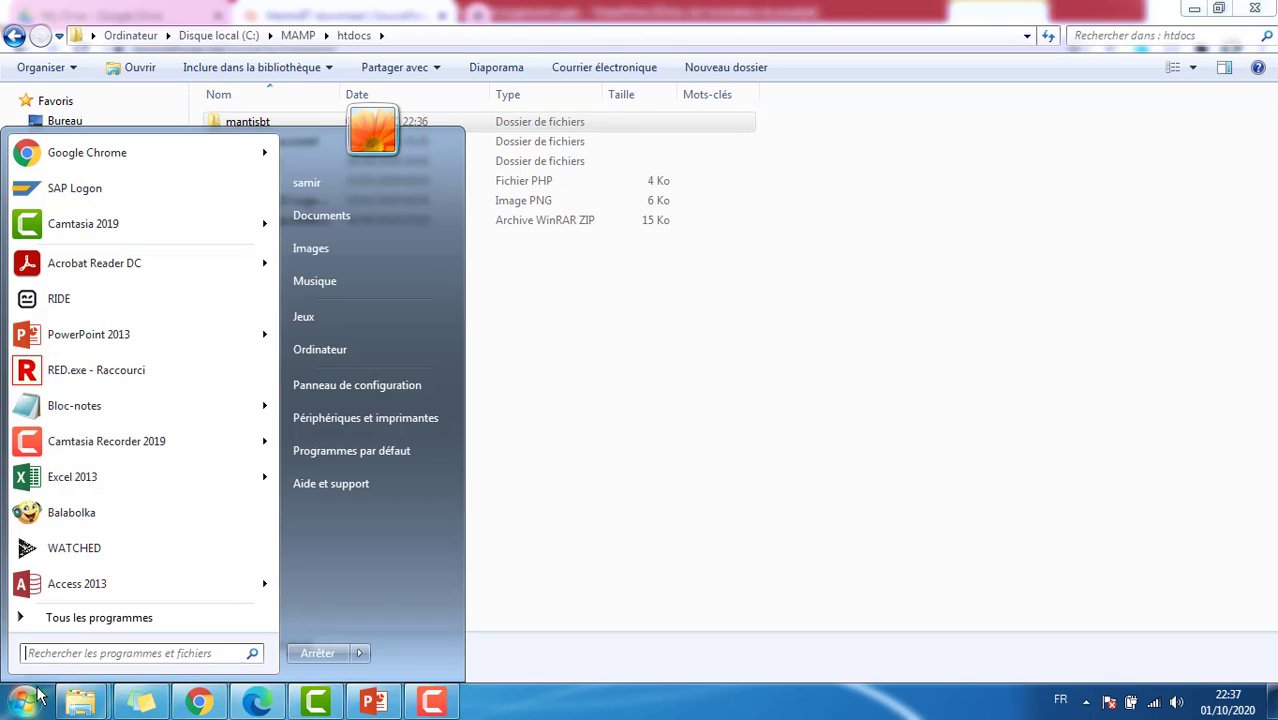
text(mamp)
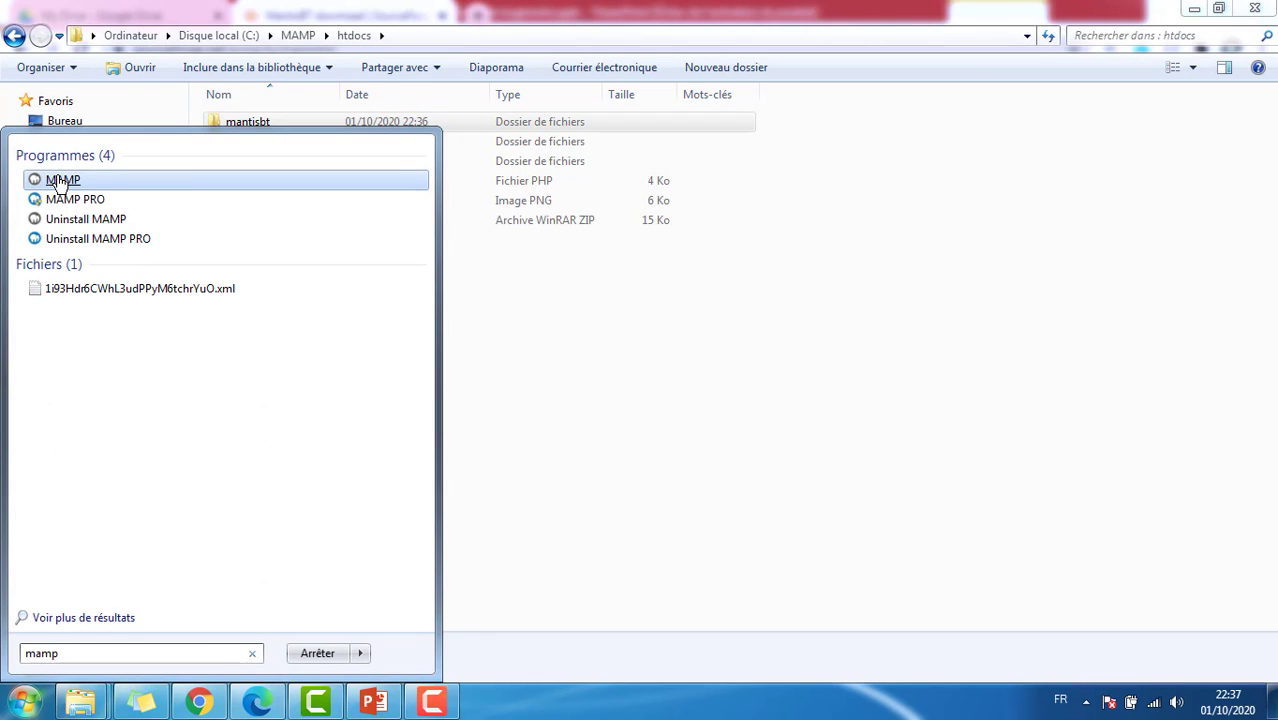
click(55, 178)
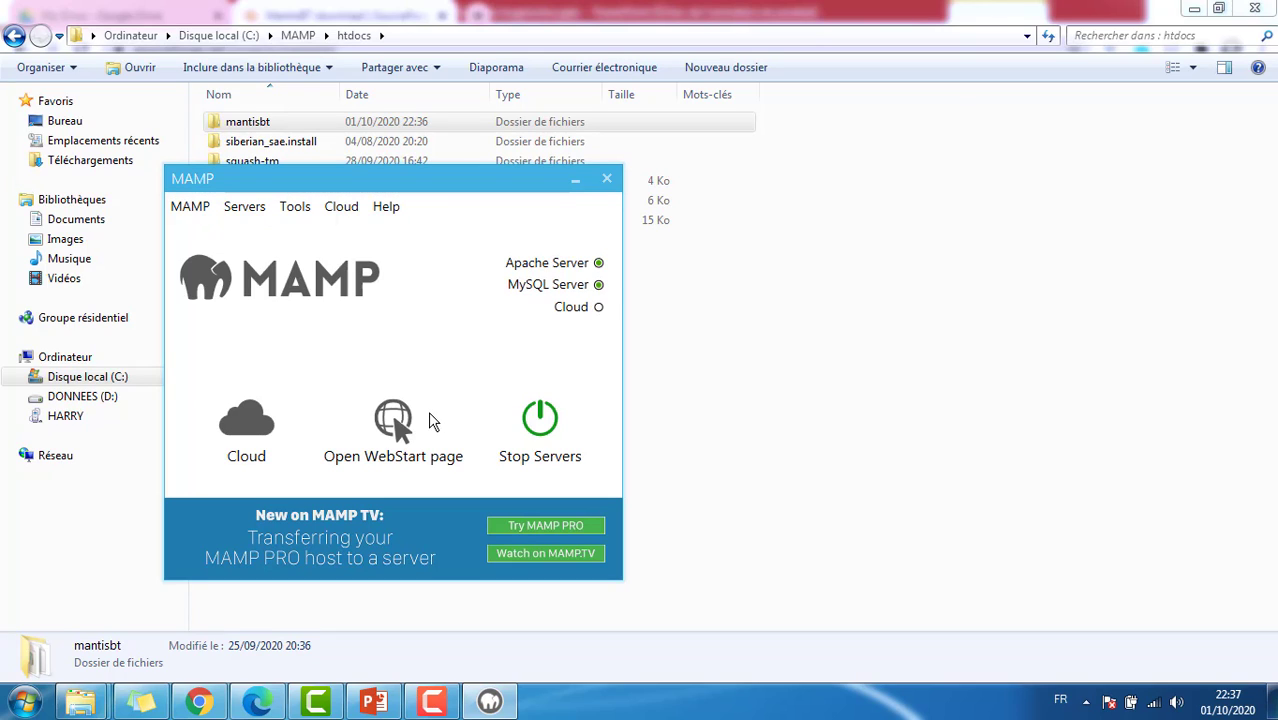
click(202, 703)
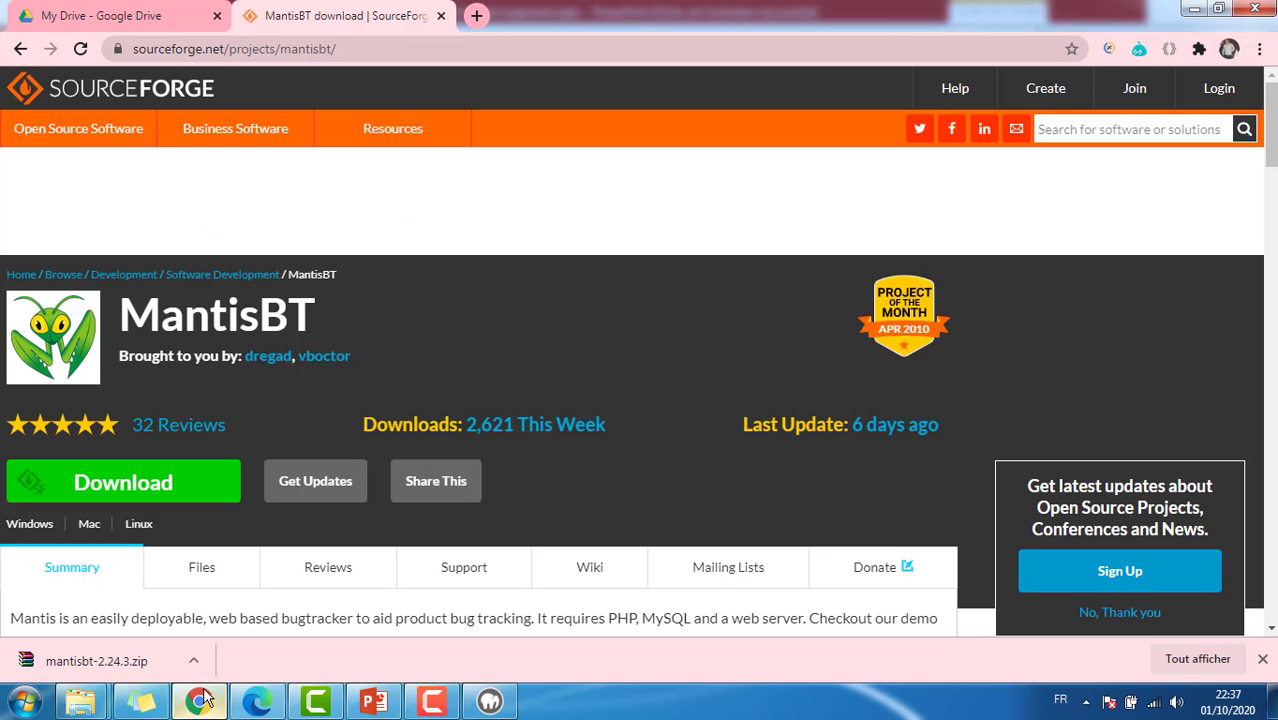
Step: Open localhost/phpMyAdmin/ in a new browser tab
click(477, 16)
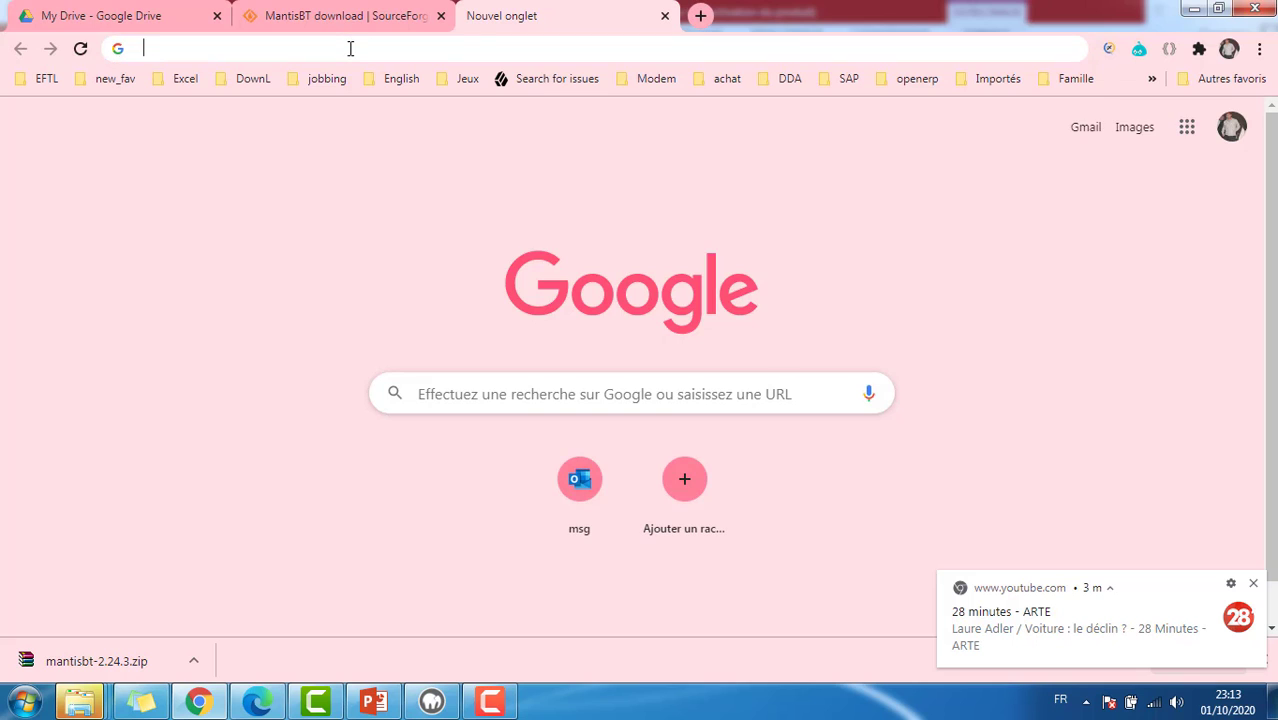
click(350, 48)
text(localh)
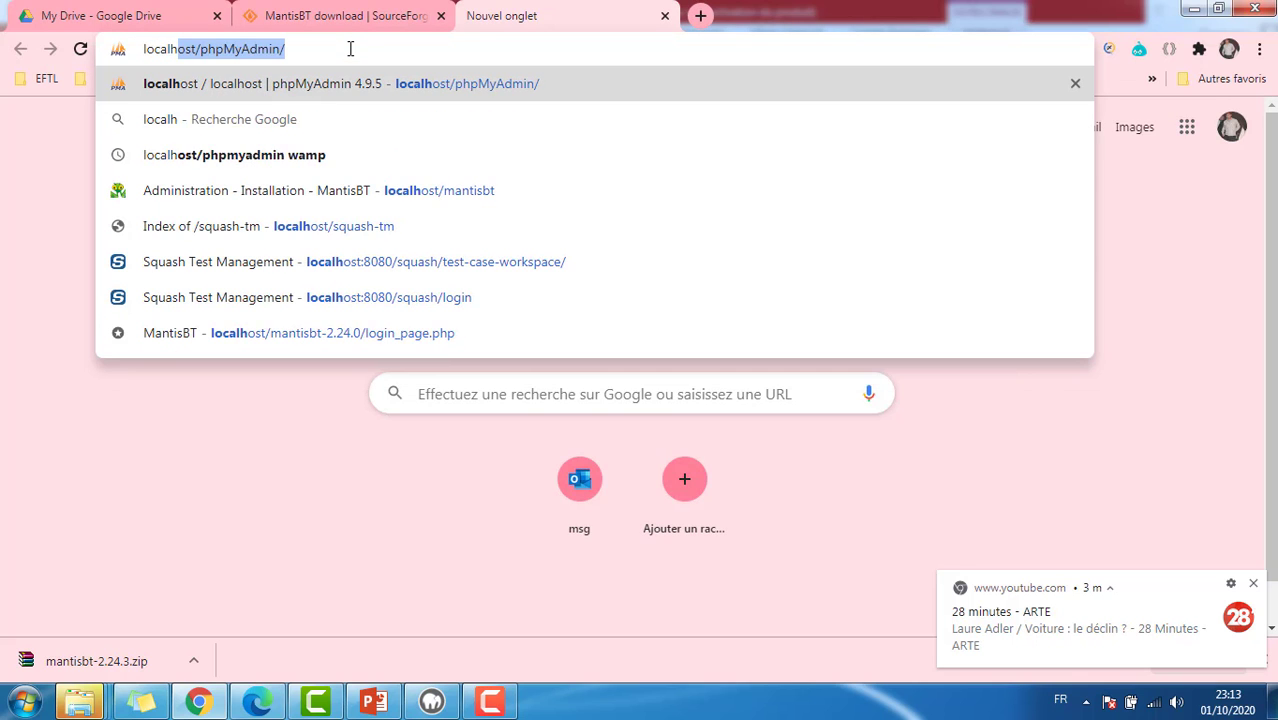
text(ost/)
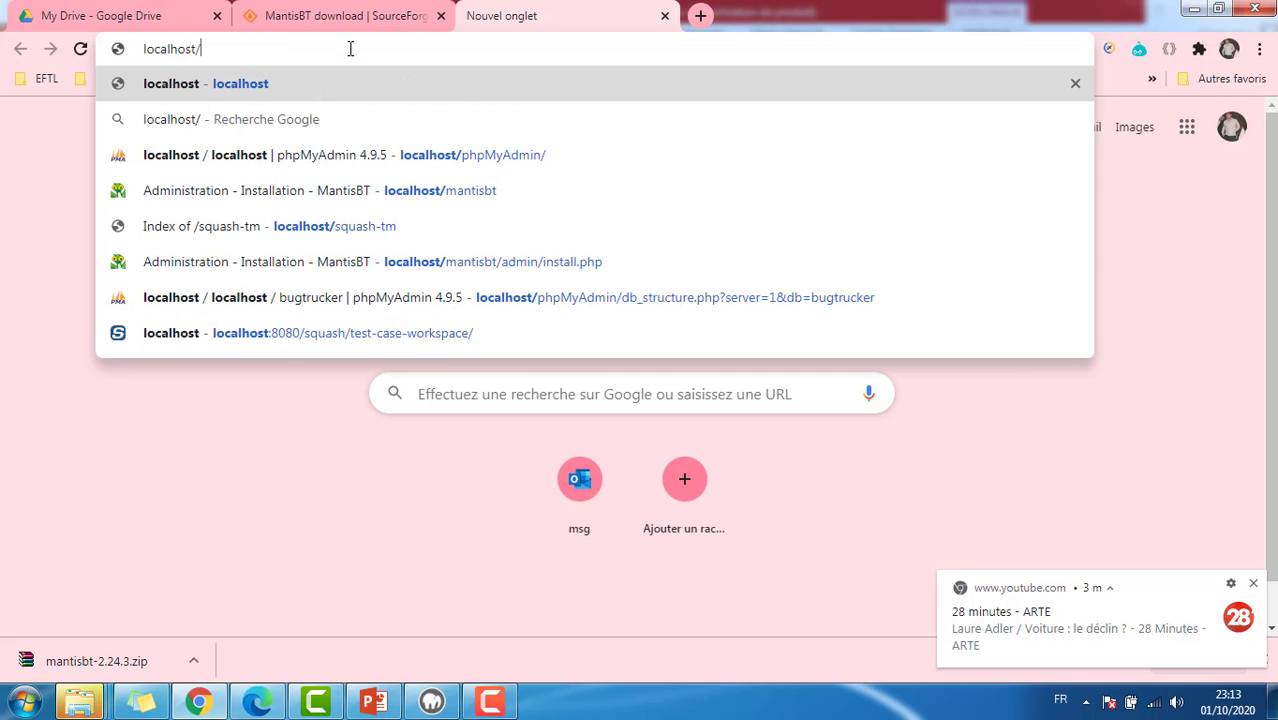
text(php)
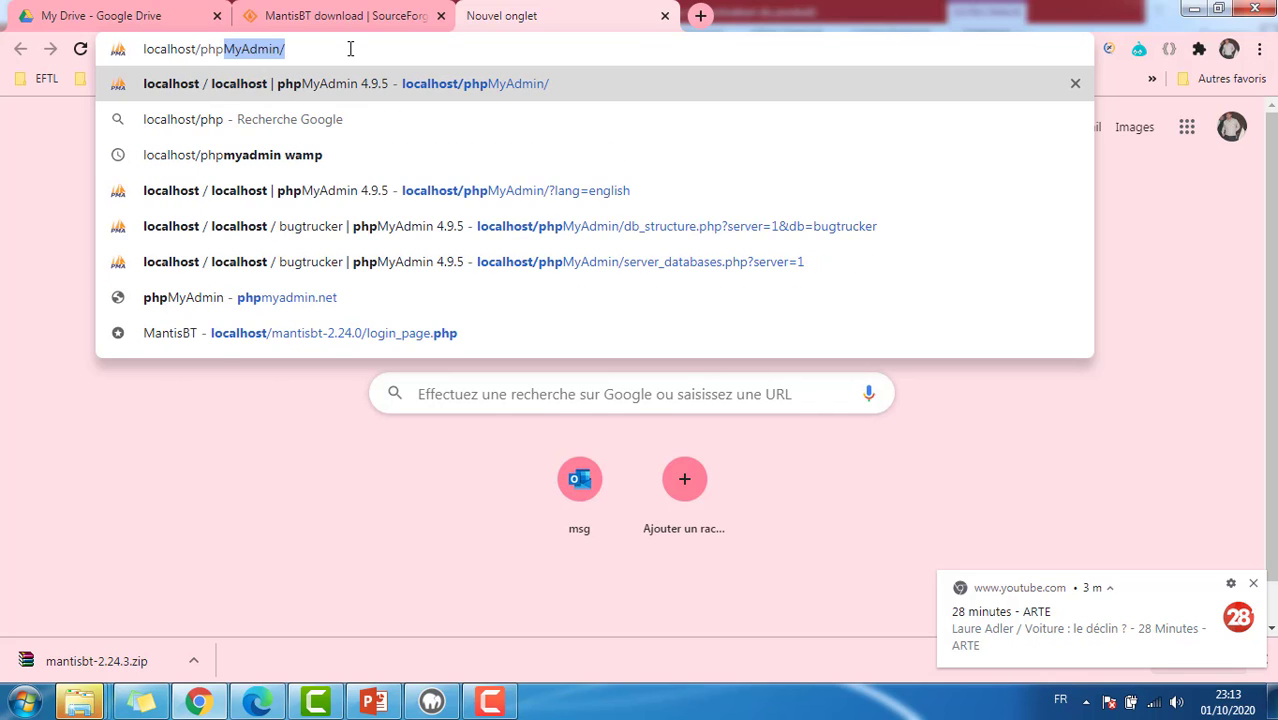
text(MyAdmin)
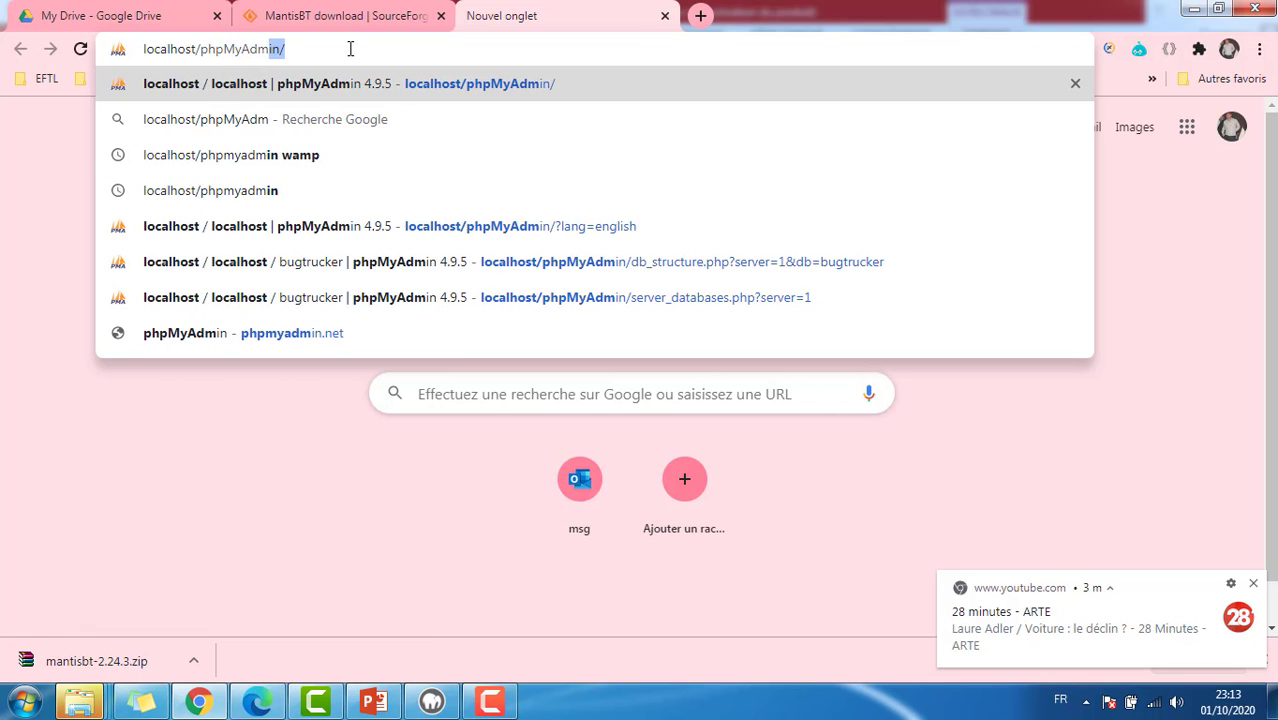
text(/)
key(Return)
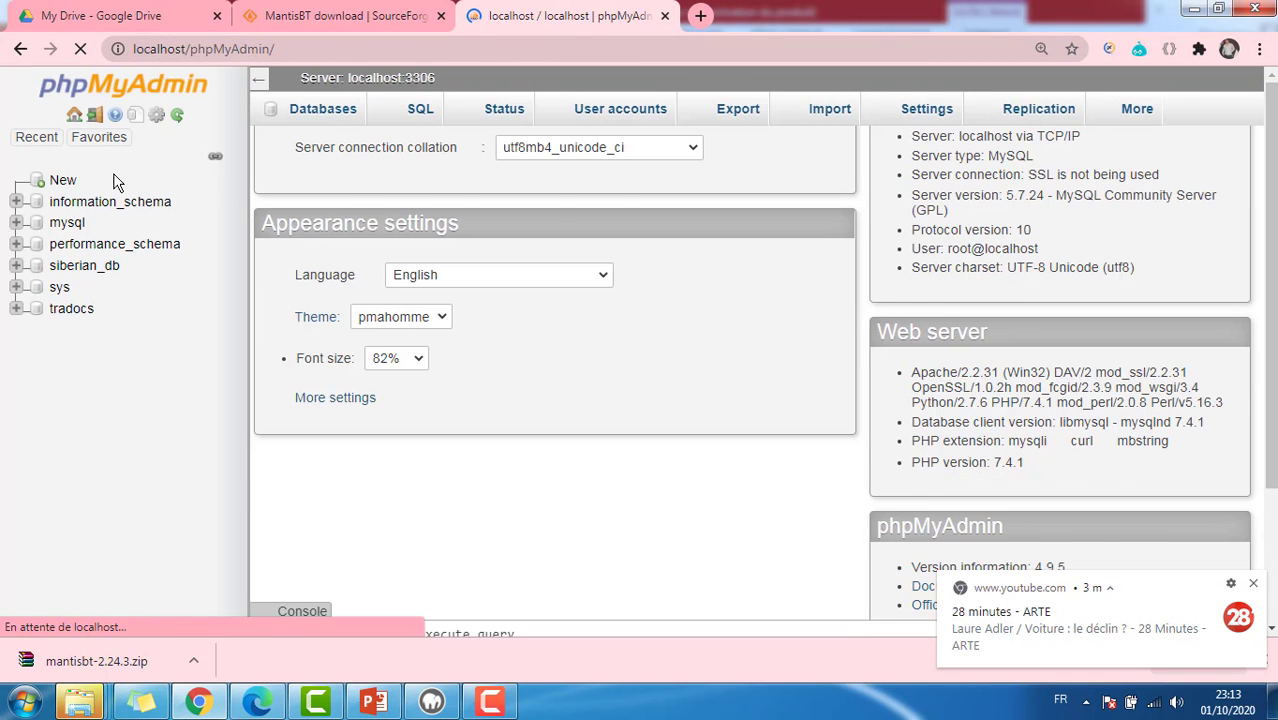
Step: Create the bugtracker database with utf8_bin collation
click(62, 181)
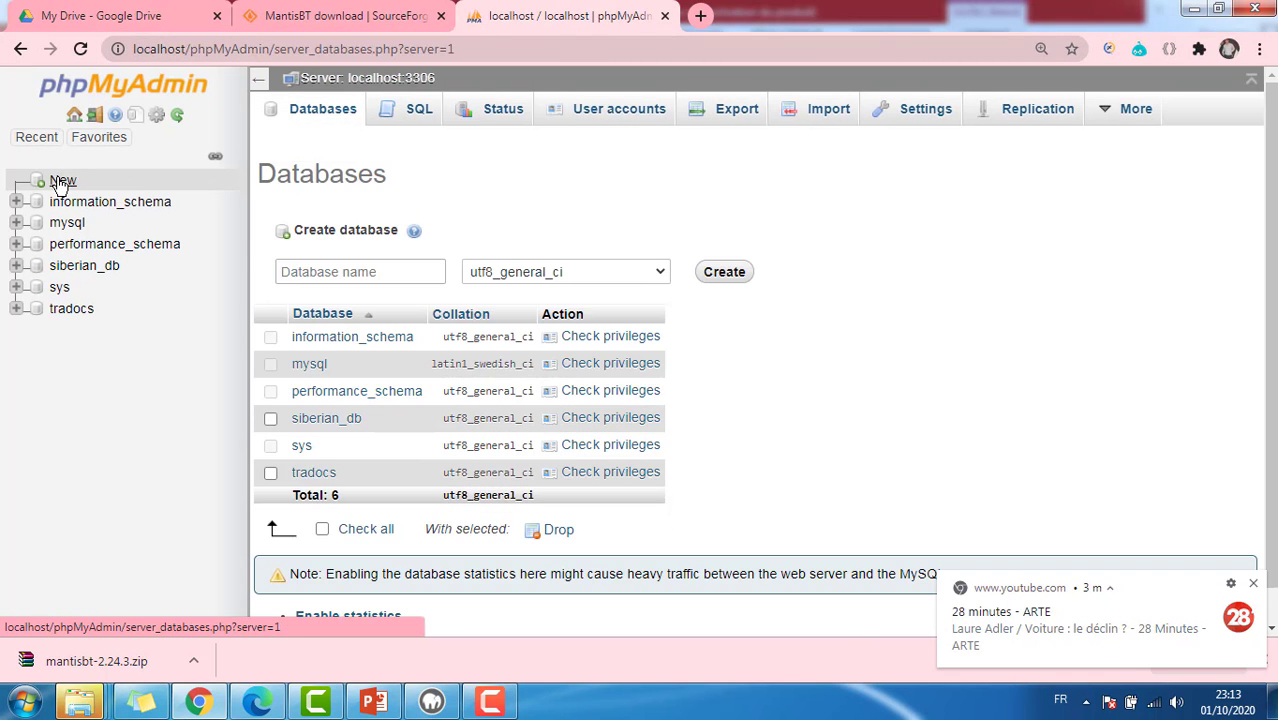
click(378, 264)
text(bugtracker)
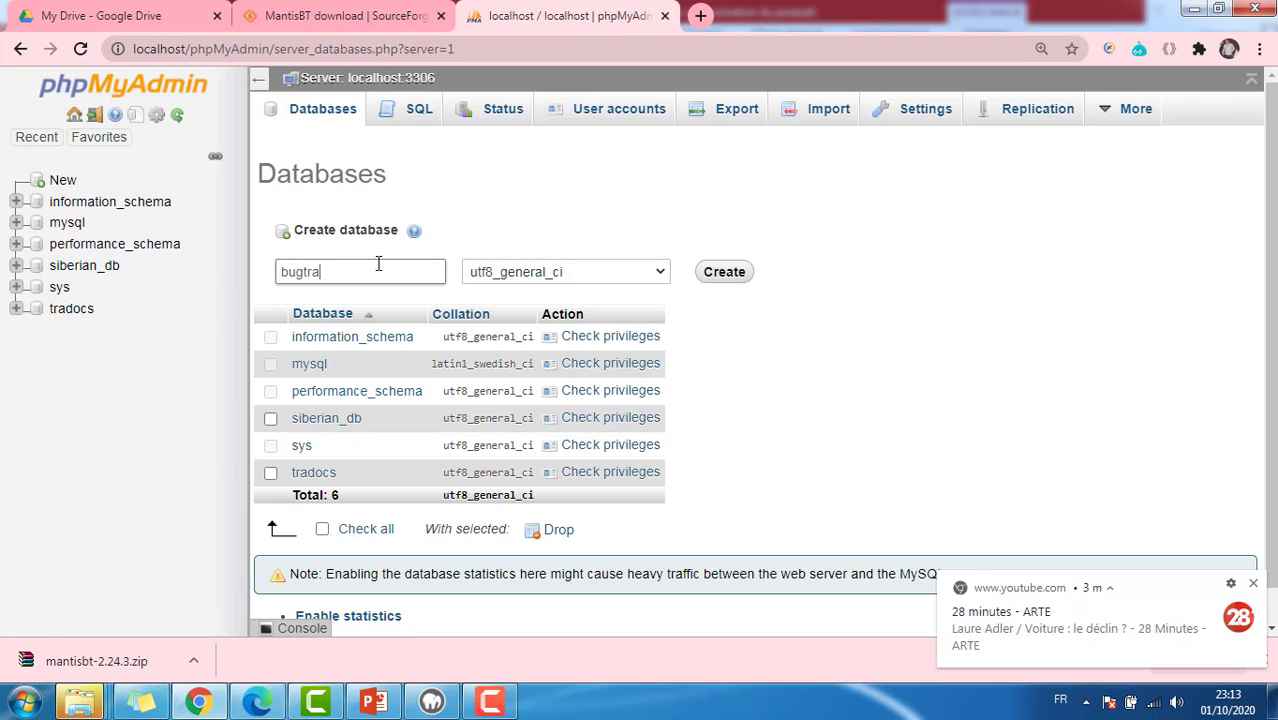
click(567, 280)
click(567, 511)
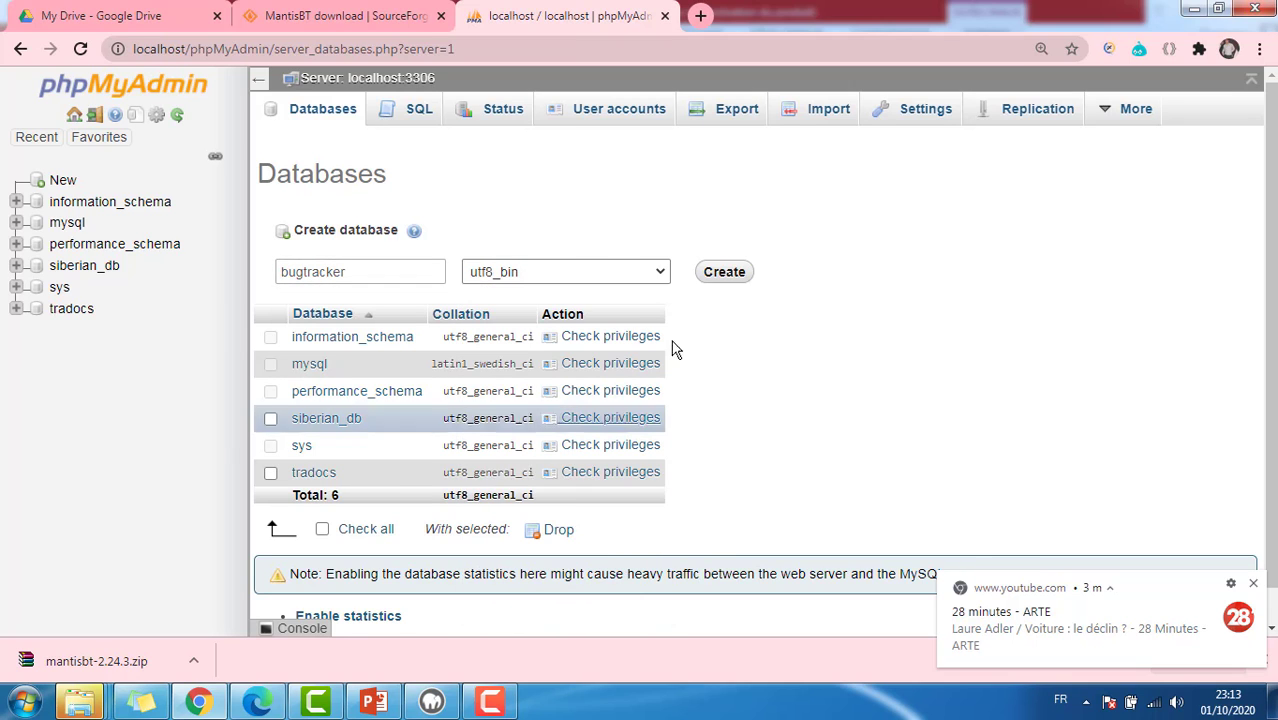
click(719, 278)
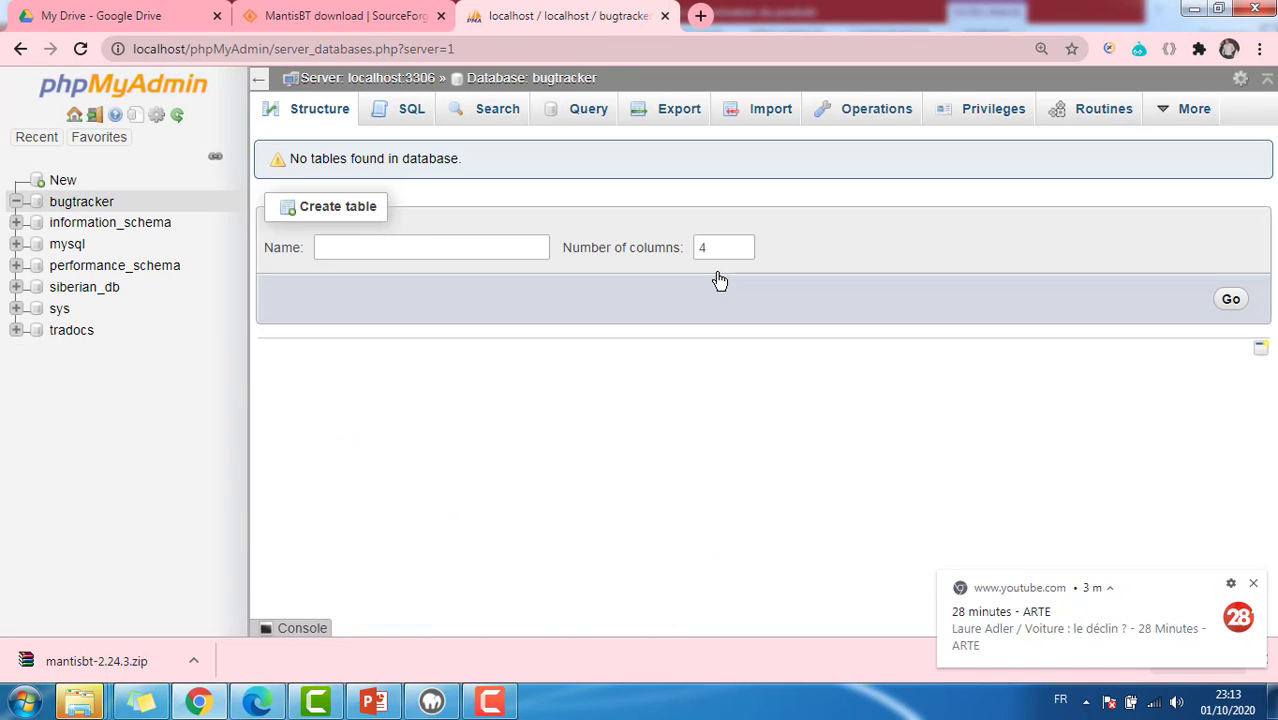
Step: Add a new bugtracker user named administrateur and set its password twice
click(973, 118)
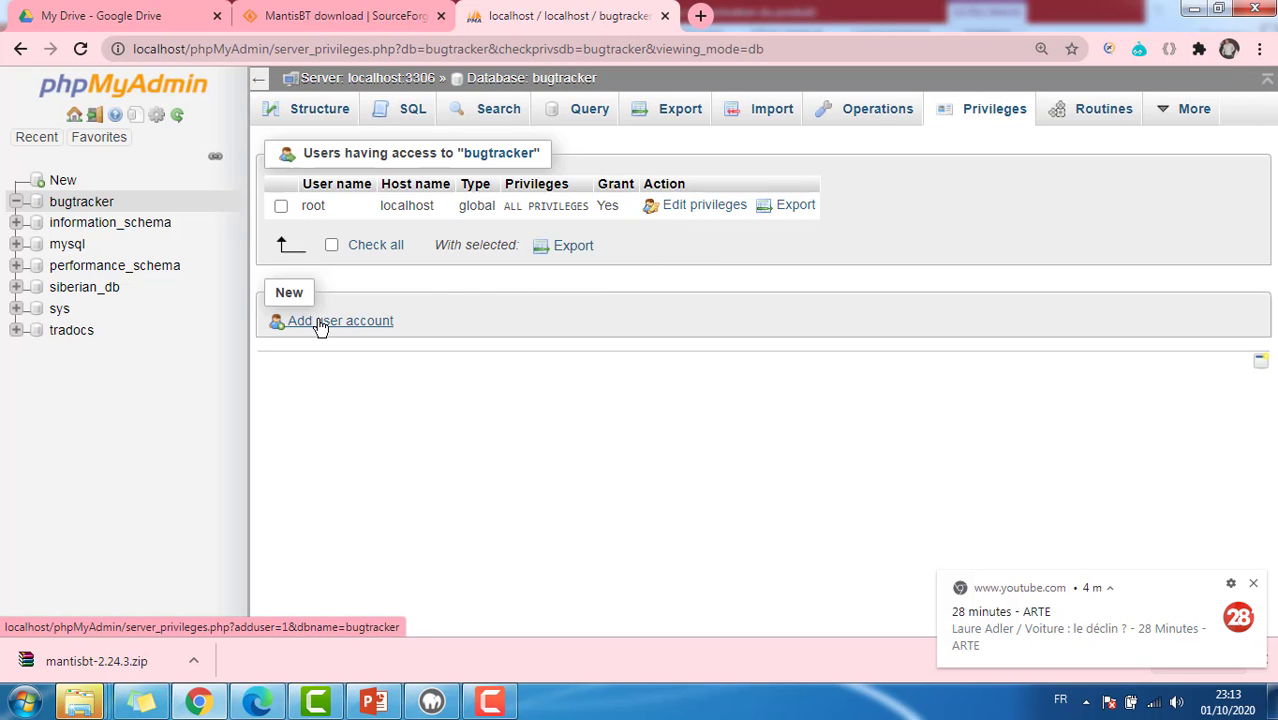
click(318, 322)
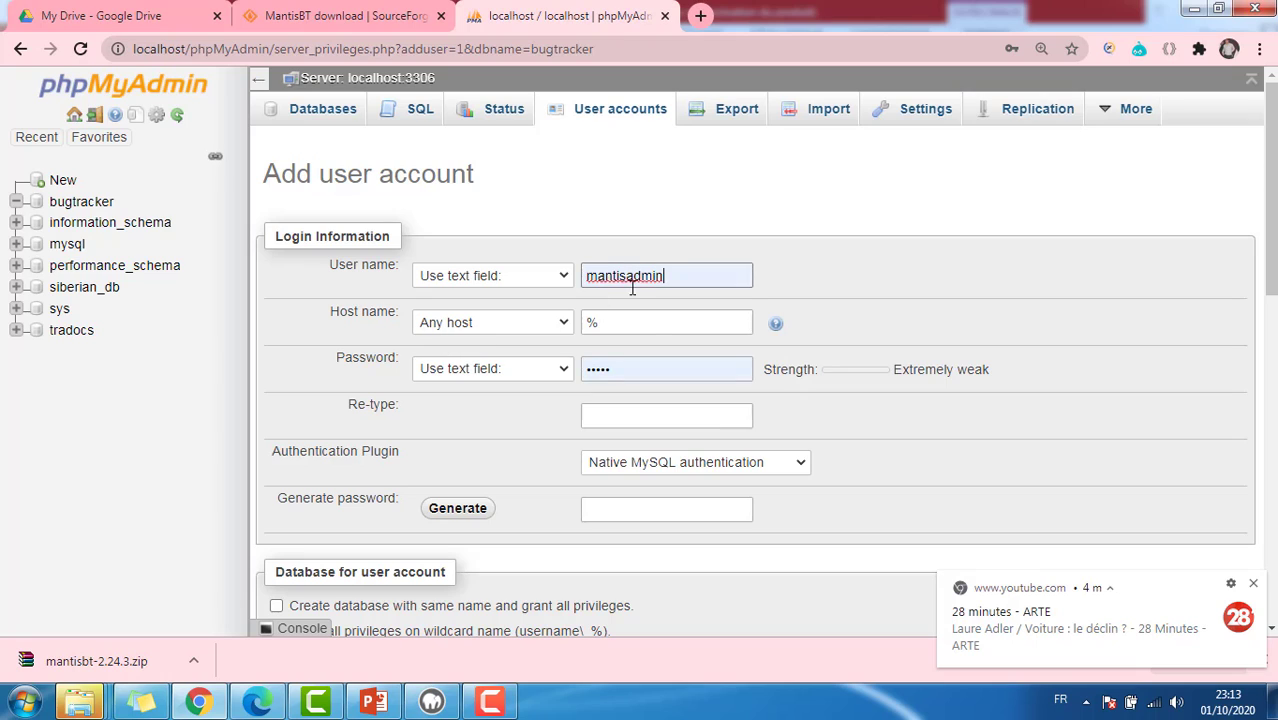
double_click(682, 276)
text(administrateur)
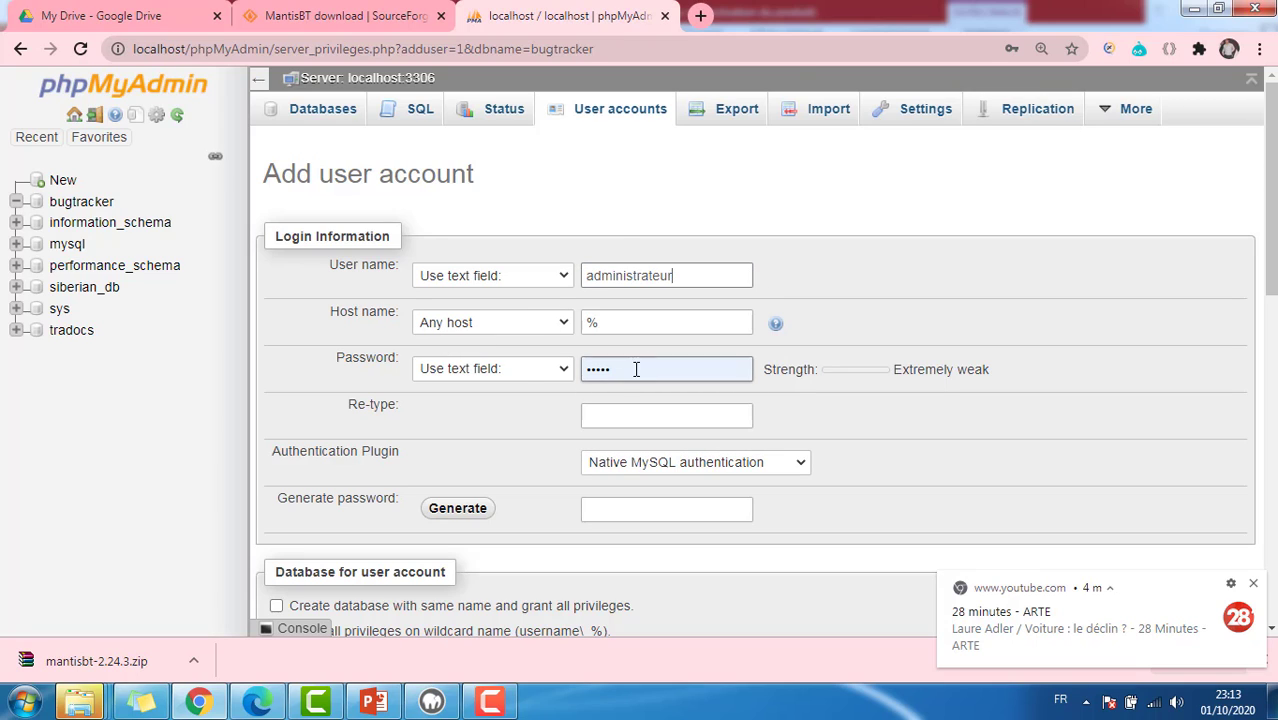
drag(637, 368, 539, 371)
text(•••••)
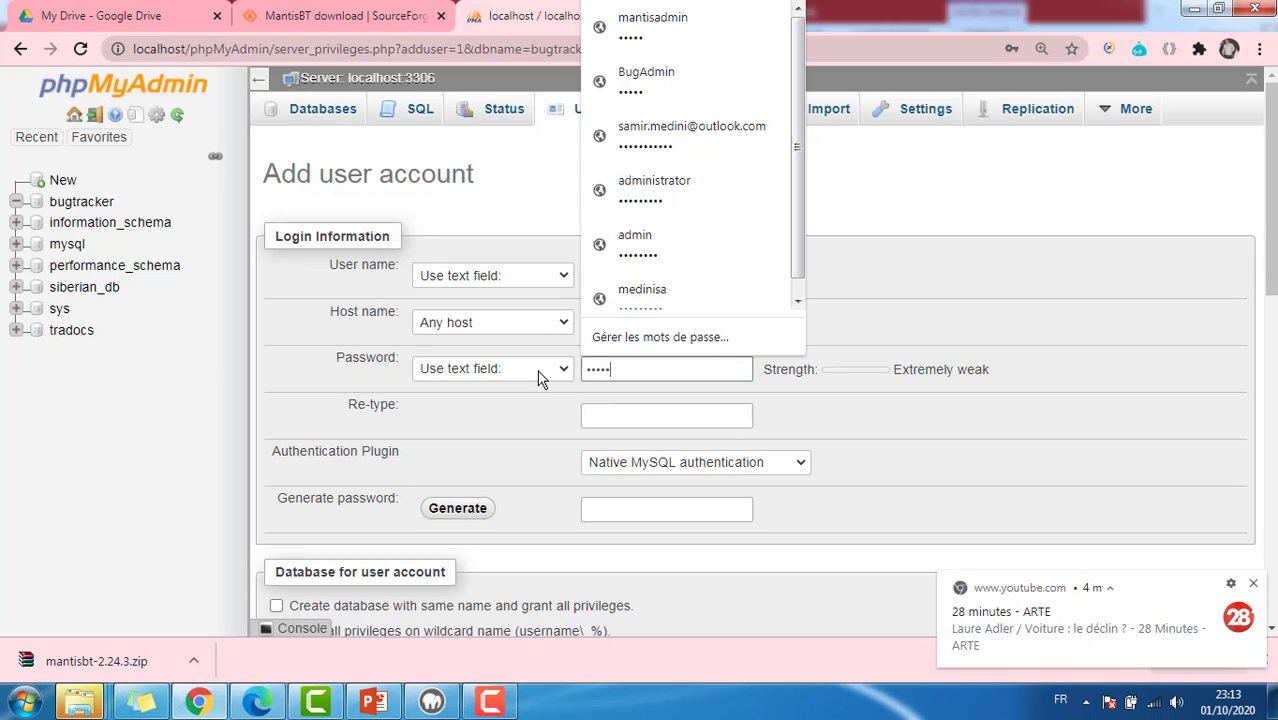
click(648, 413)
text(•)
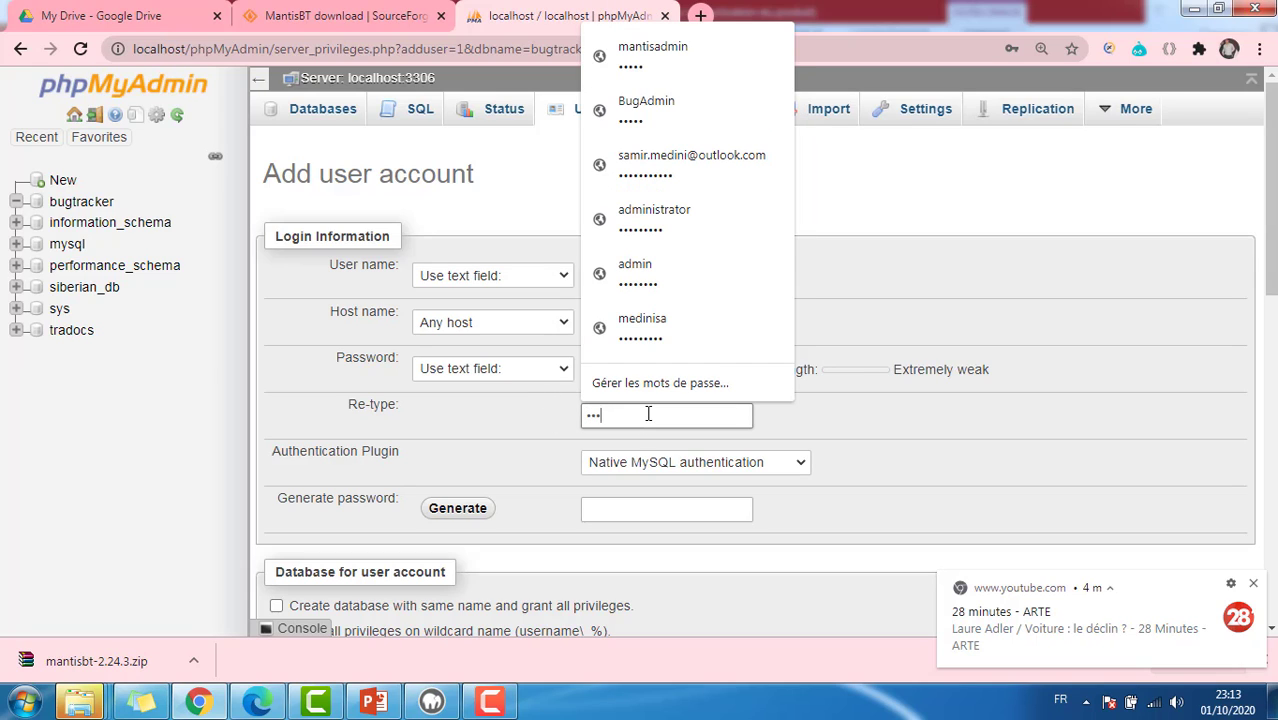
click(876, 491)
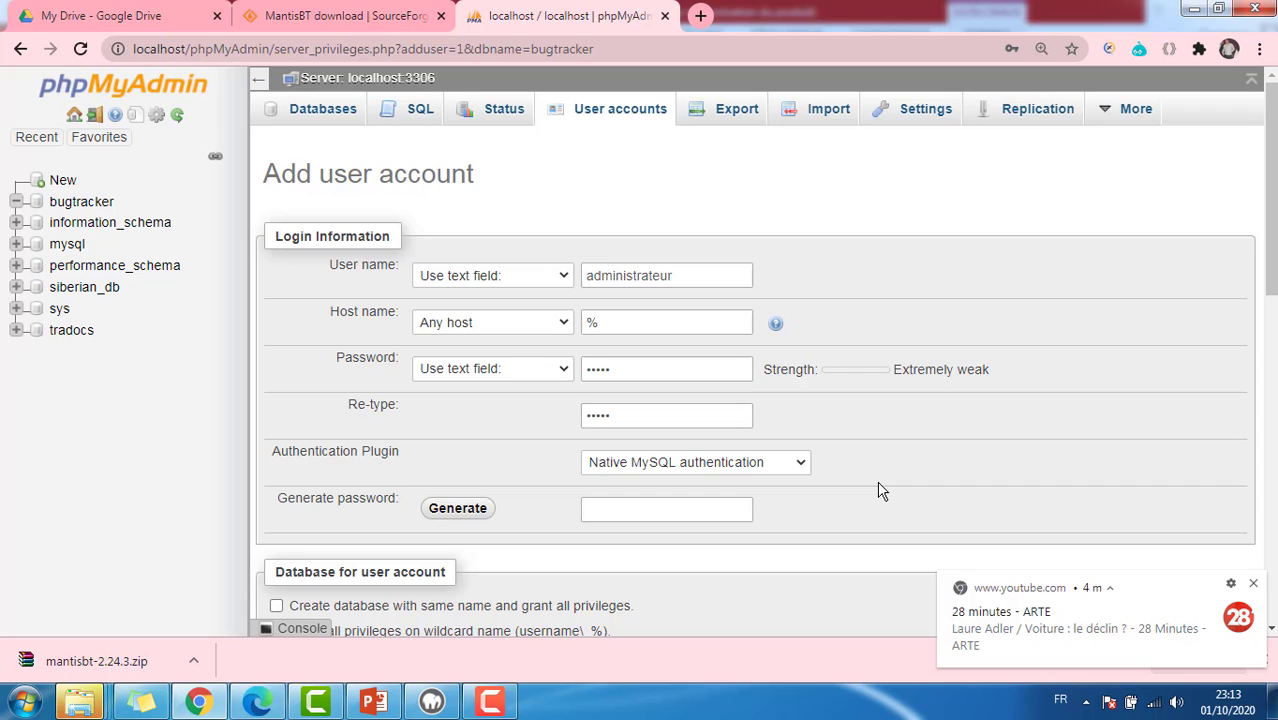
Step: Grant the administrateur account all global privileges and create it
scroll(782, 472, down, 4)
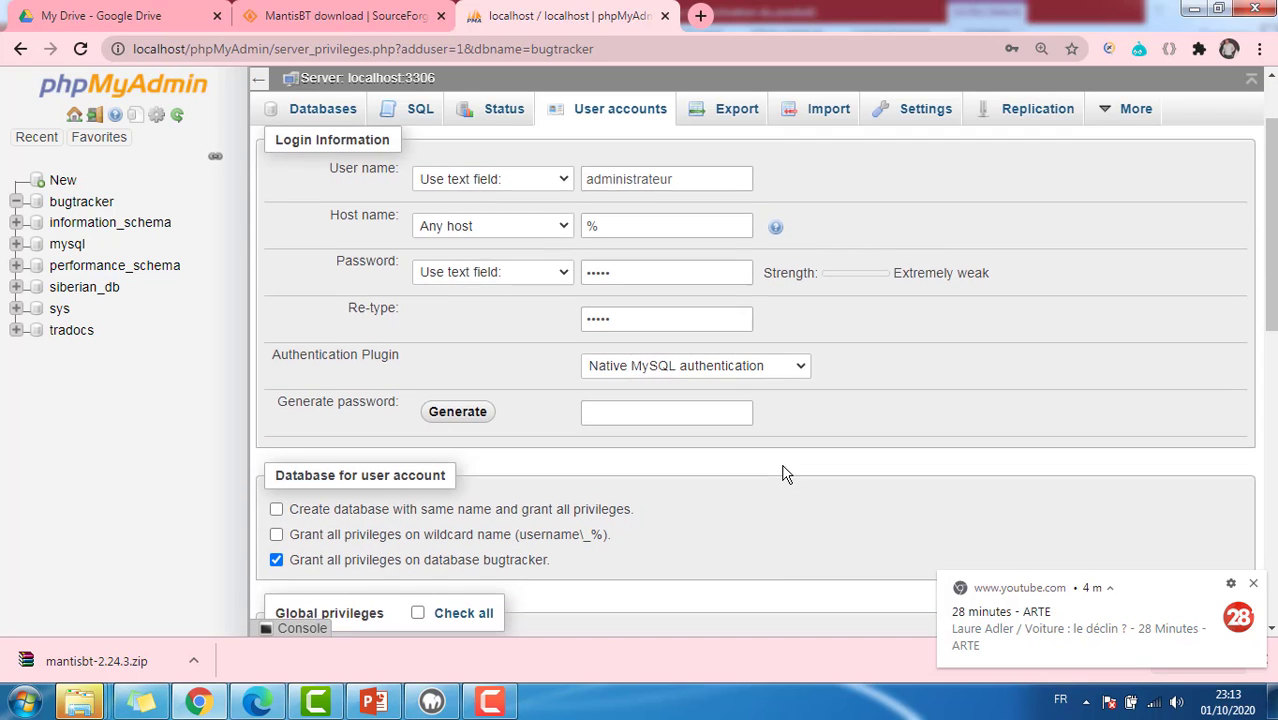
click(417, 336)
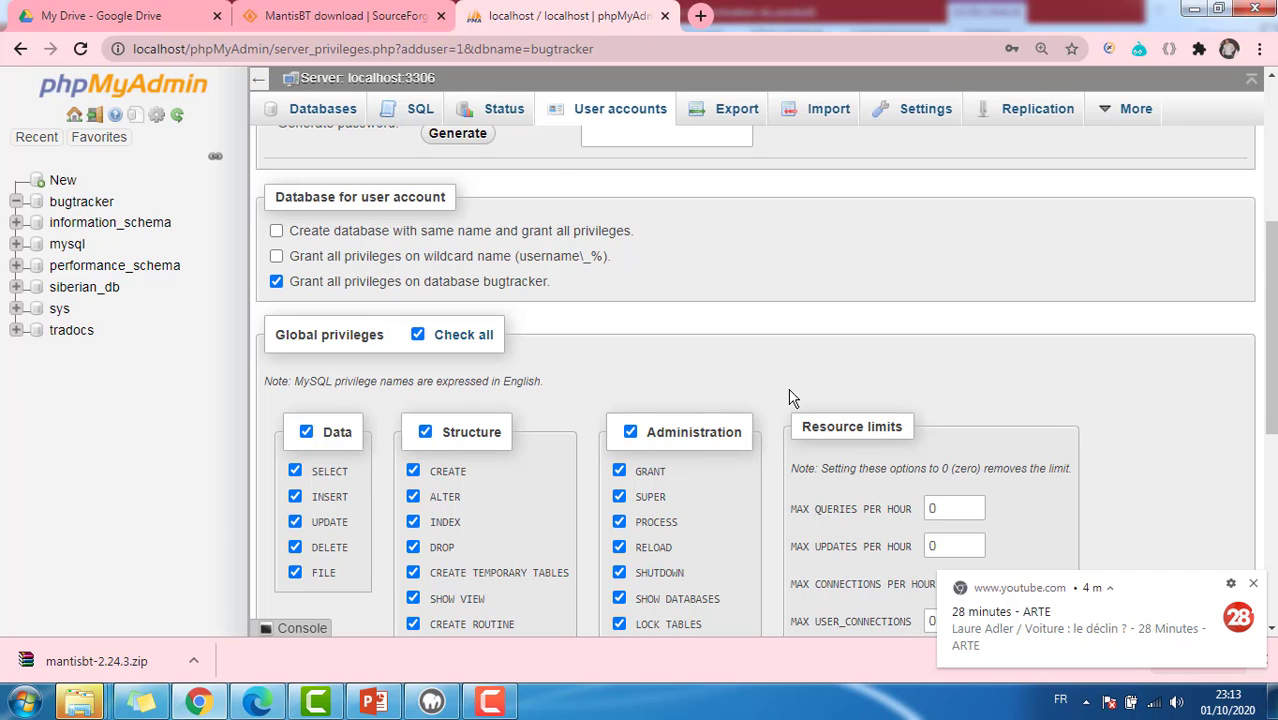
scroll(790, 398, down, 5)
scroll(756, 399, down, 1)
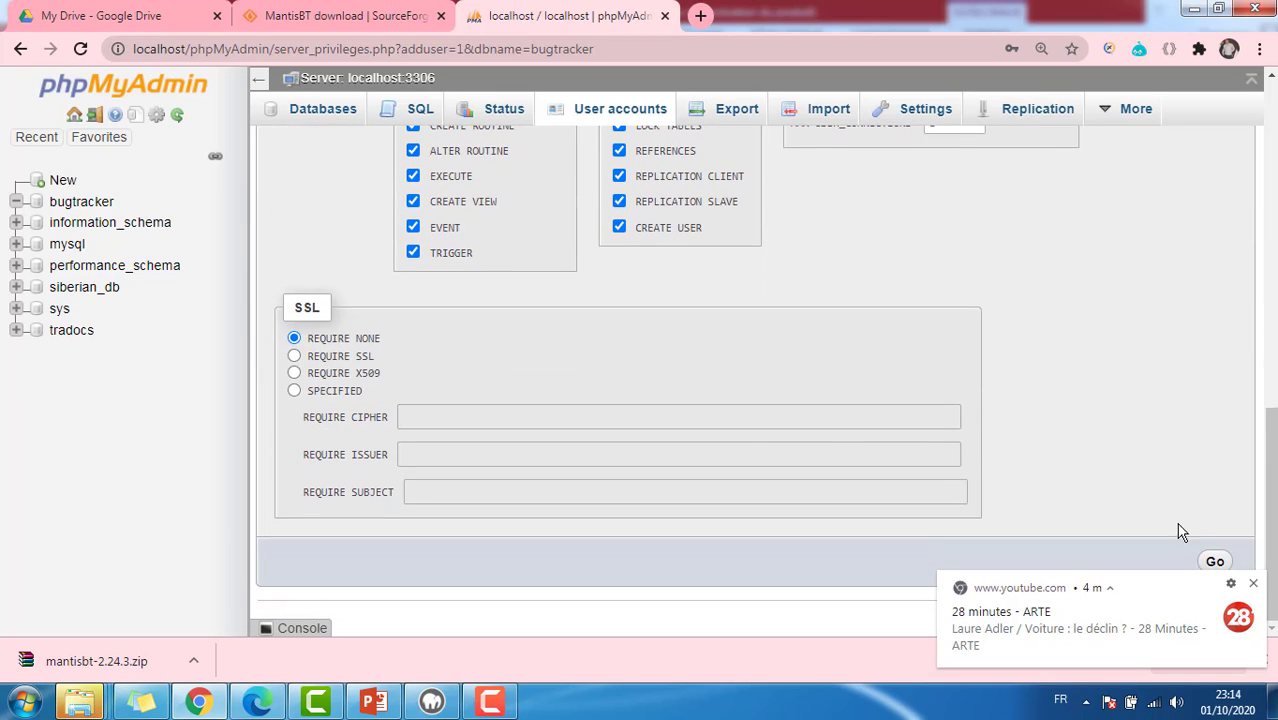
click(1253, 583)
click(1213, 561)
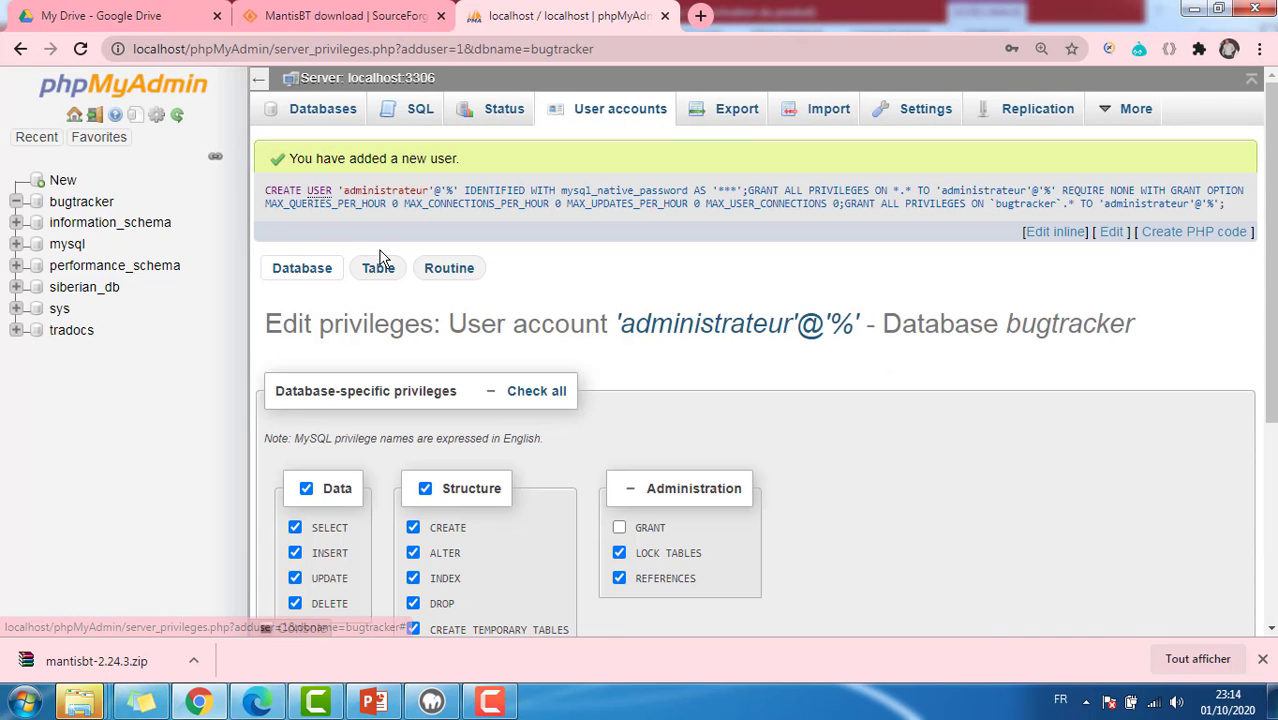
click(700, 16)
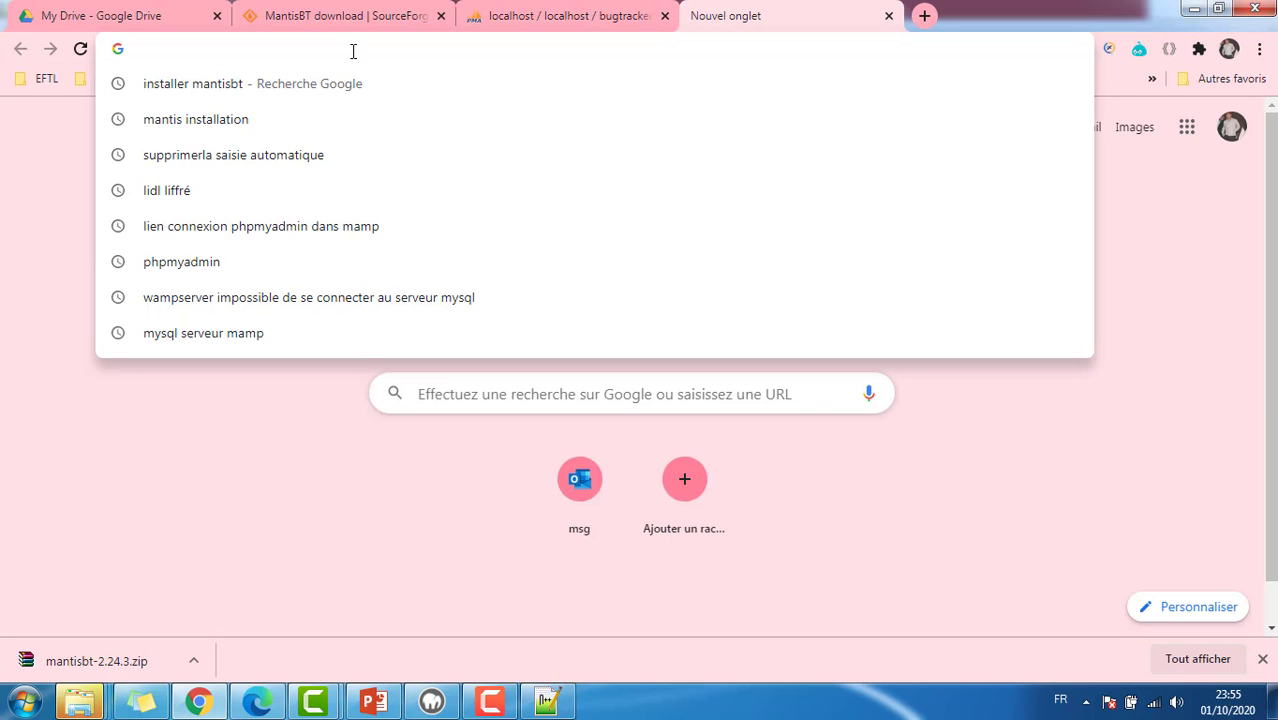
Step: Load the MantisBT installer at localhost/mantisbt/admin/install.php
text(localhost)
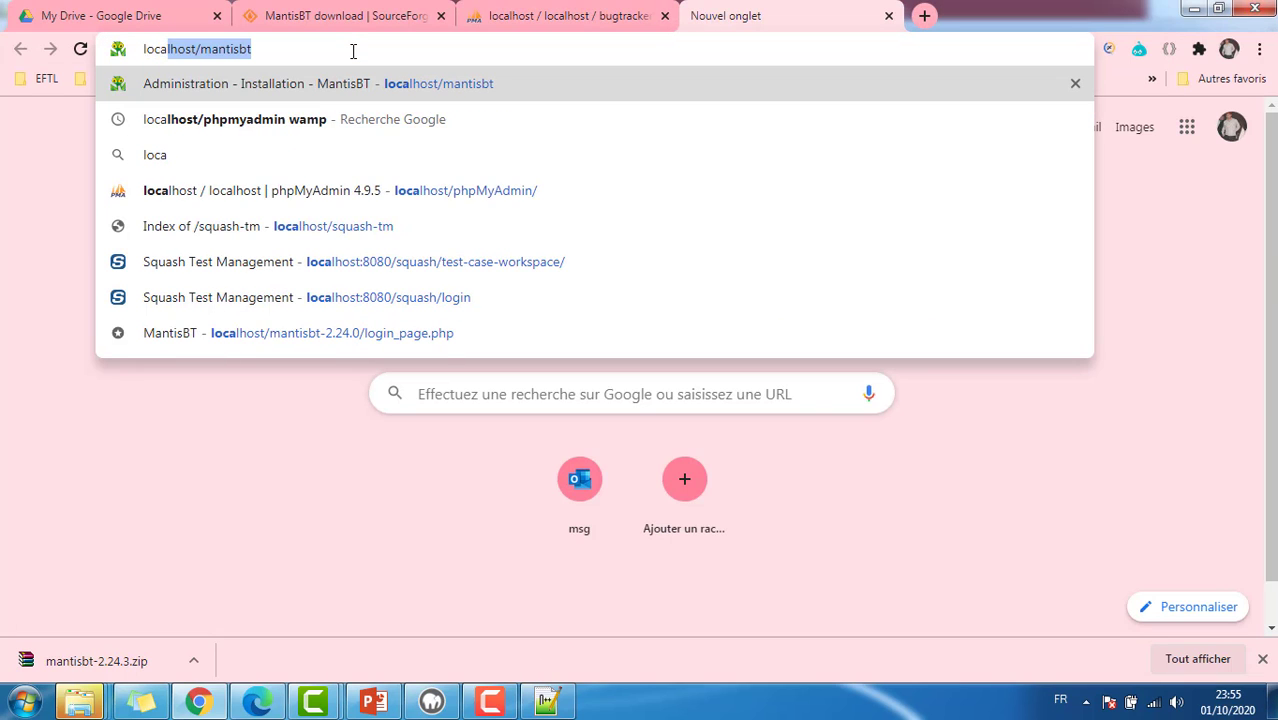
key(Delete)
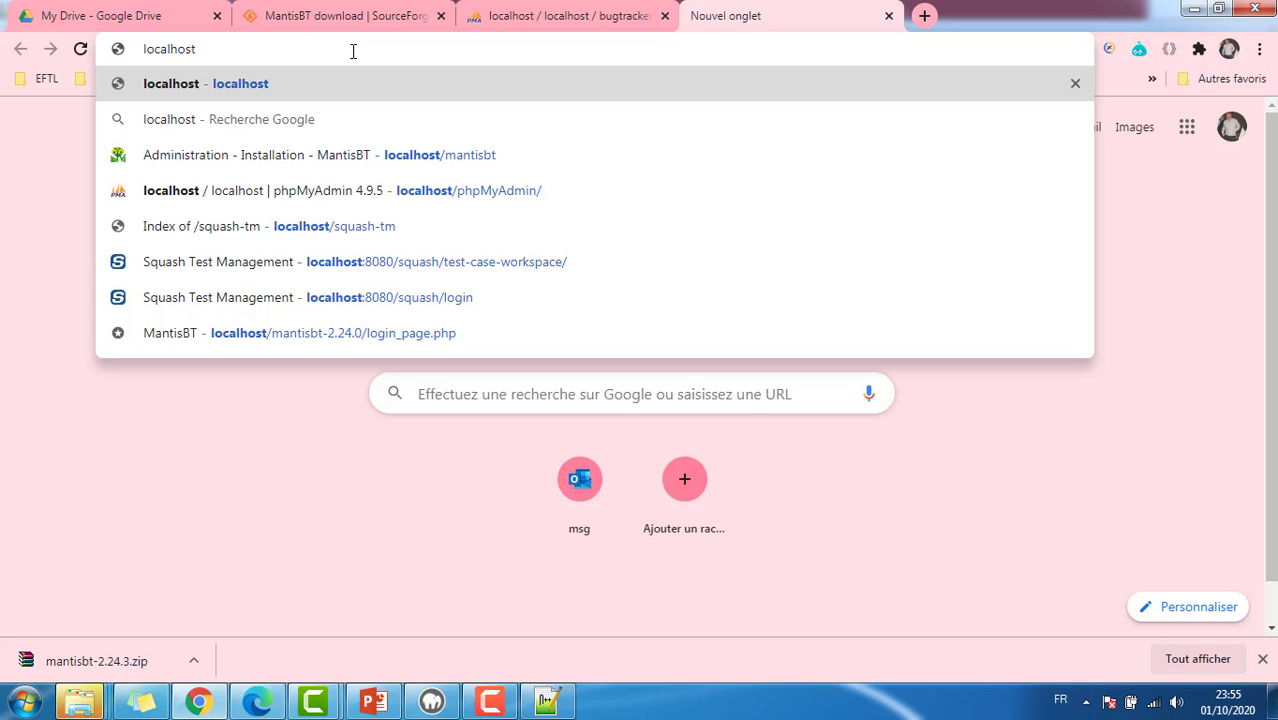
text(/mant)
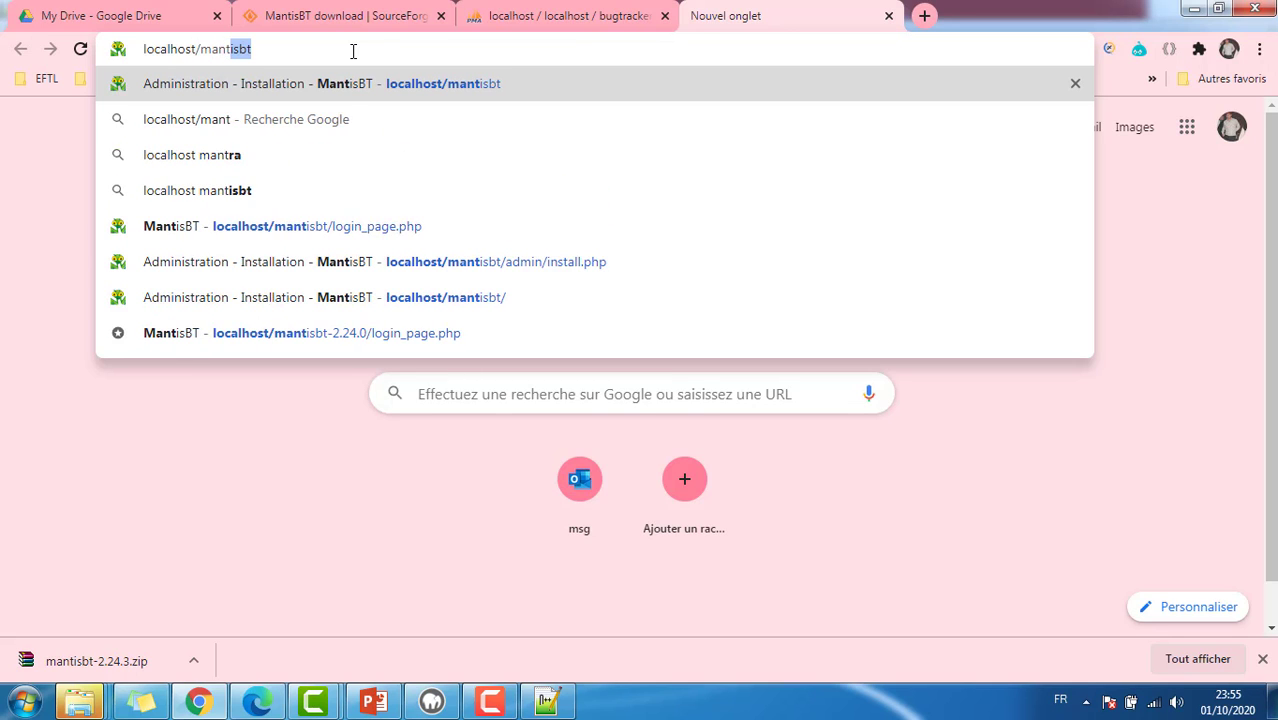
text(isbit)
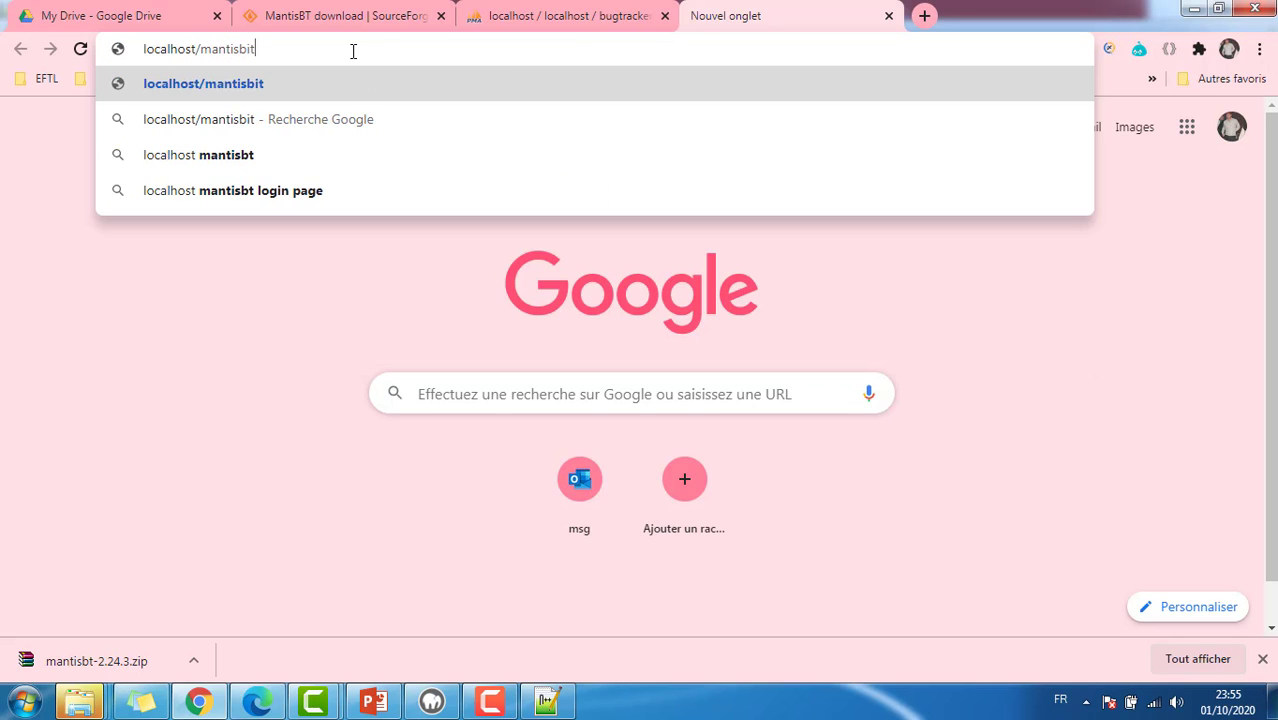
text(/admin)
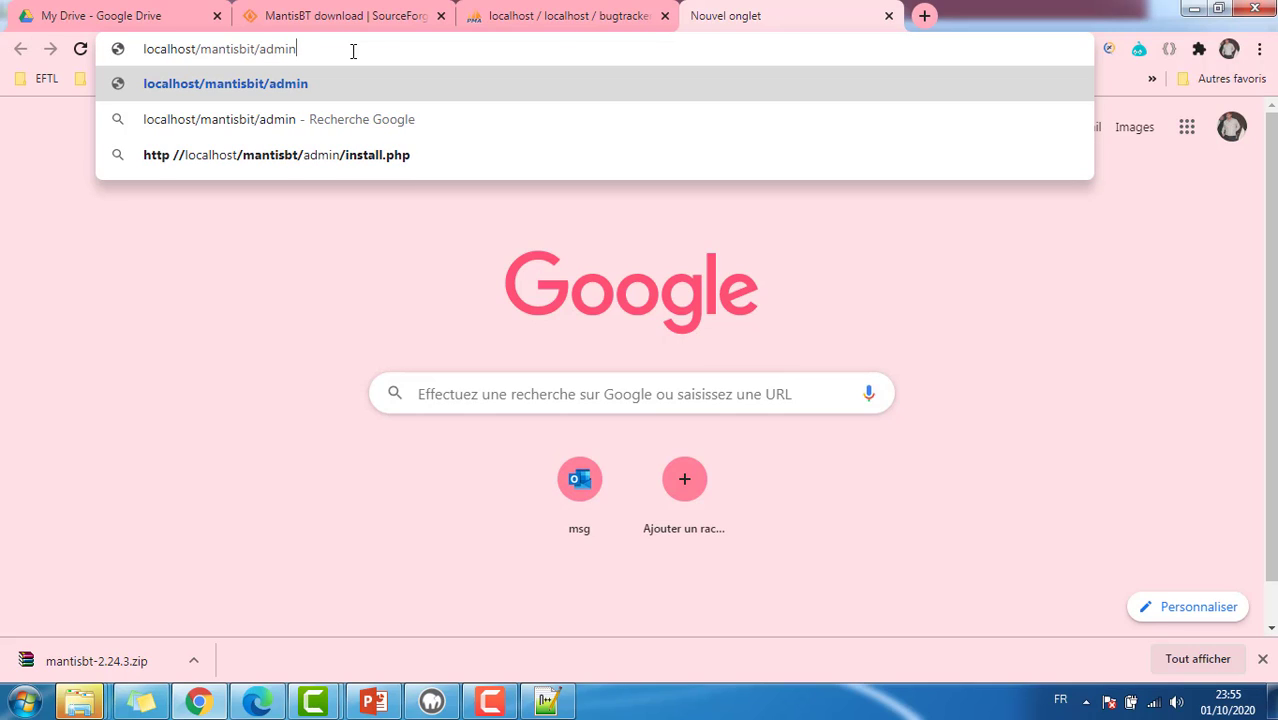
text(/in)
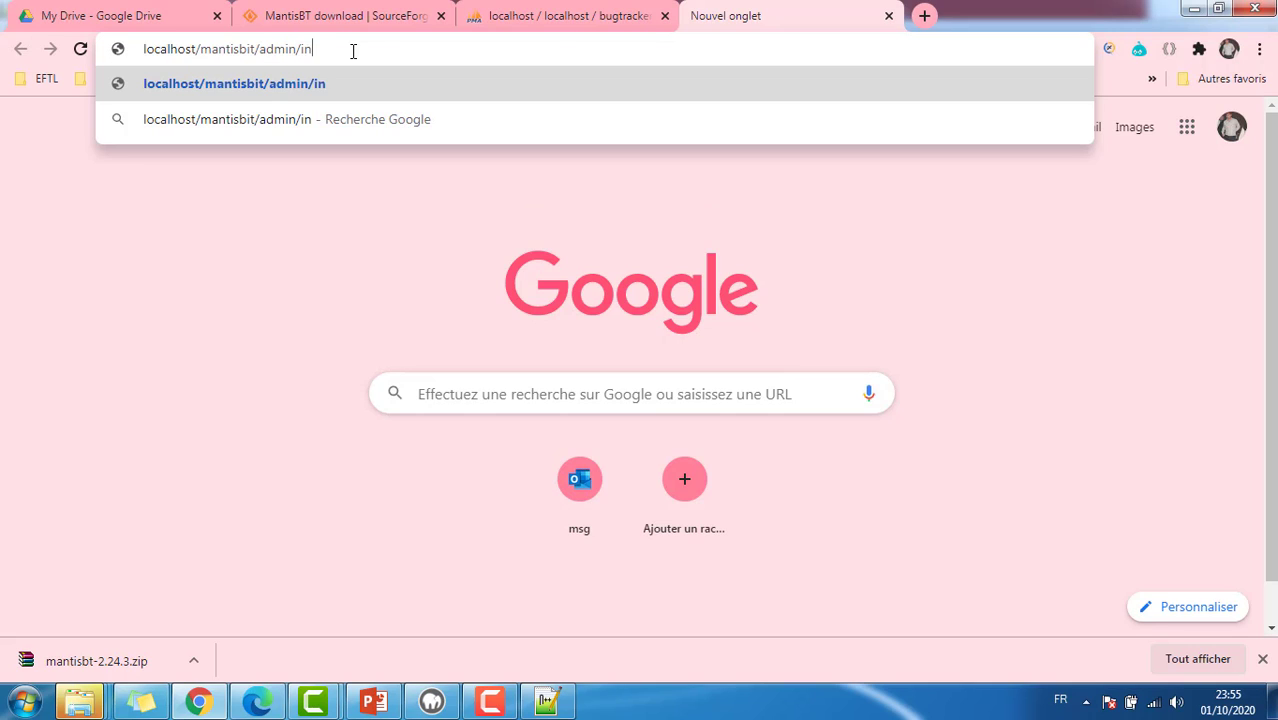
text(stall.php)
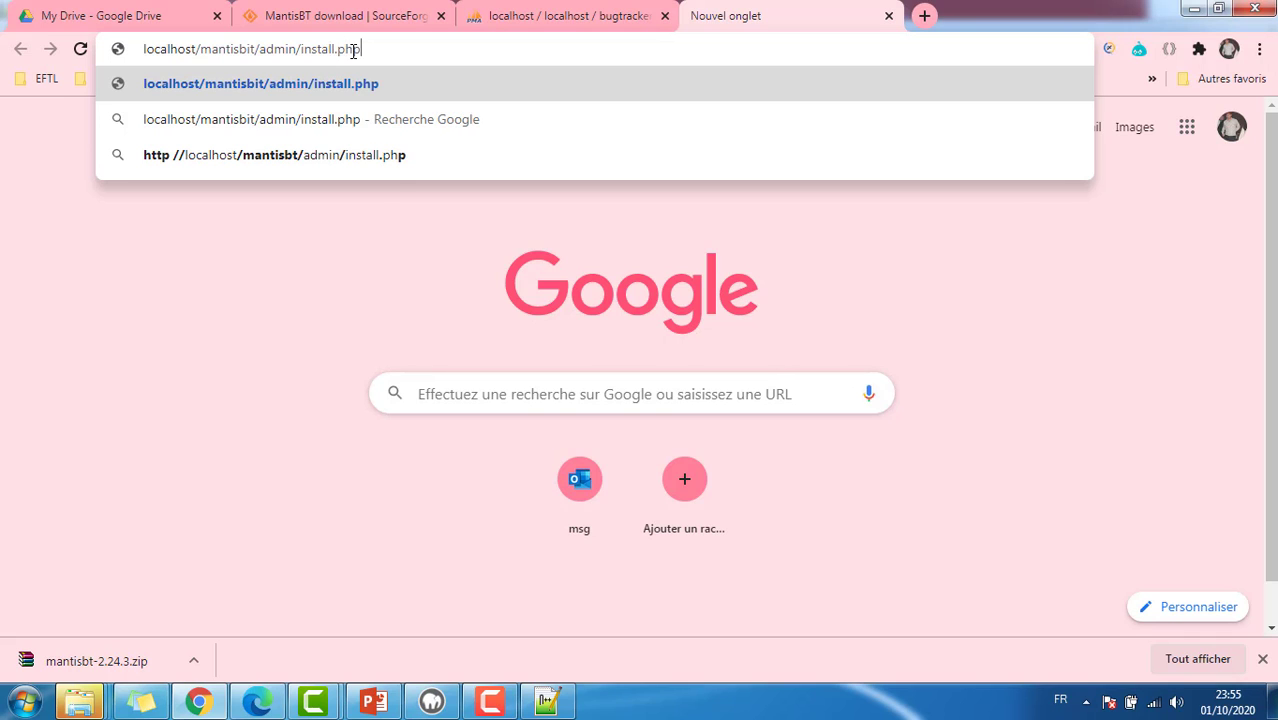
key(Return)
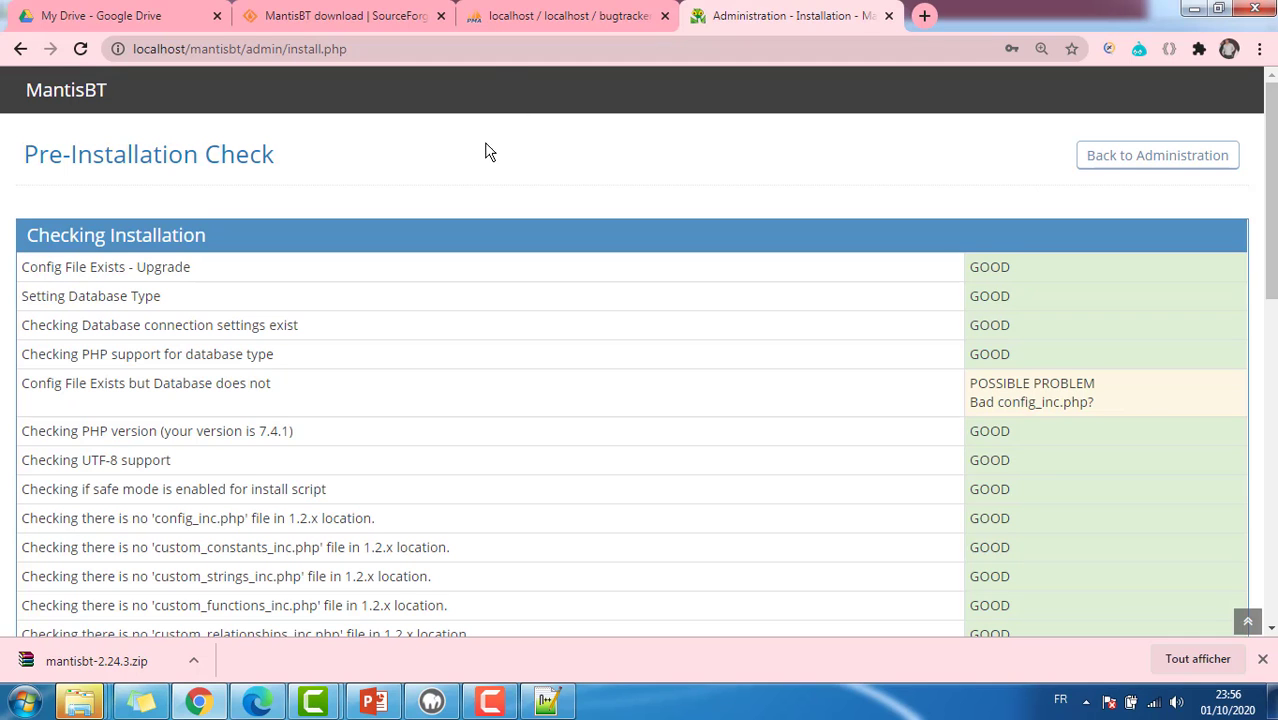
Step: Fill in the database credentials and the administrateur admin account details
scroll(485, 200, down, 6)
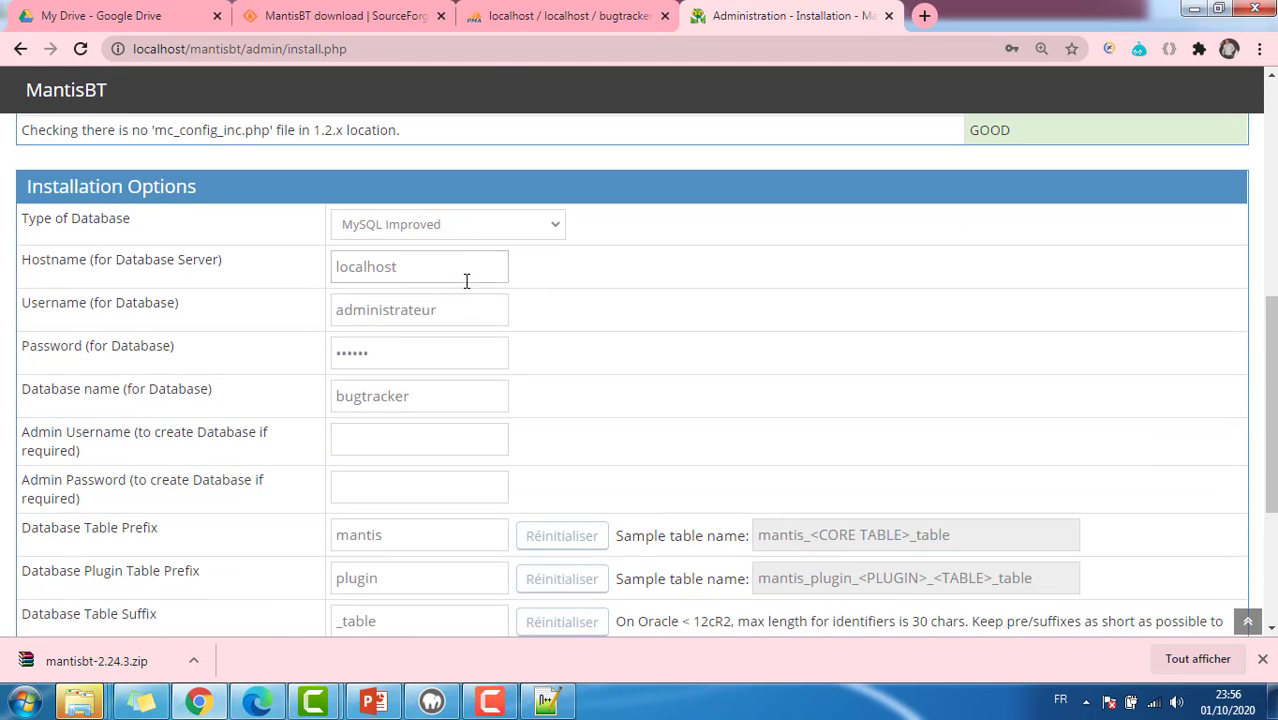
drag(451, 317, 320, 330)
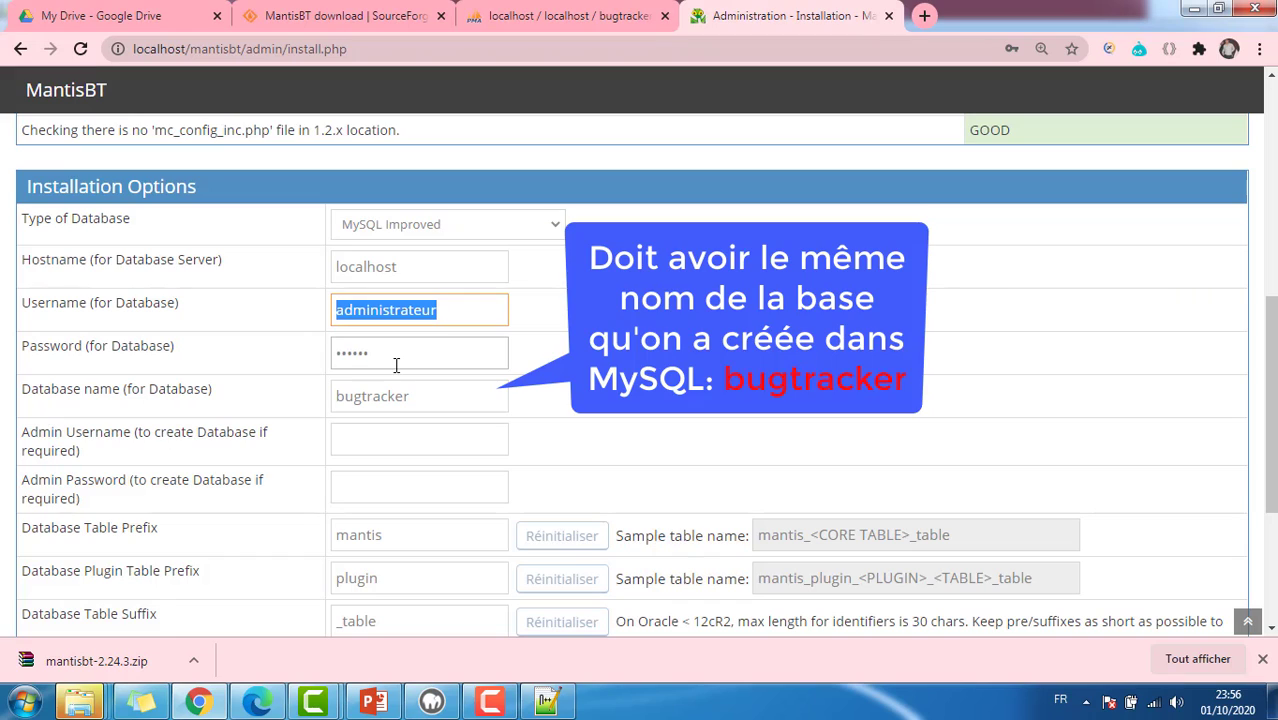
click(401, 355)
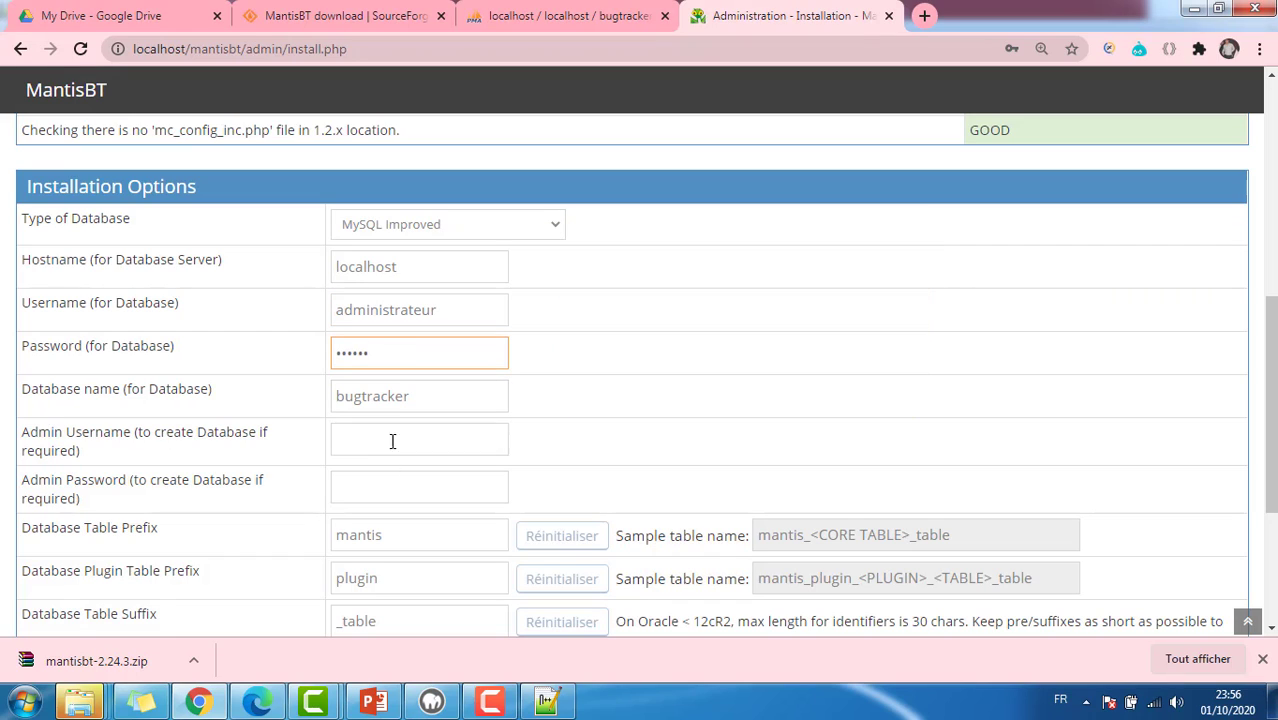
click(409, 432)
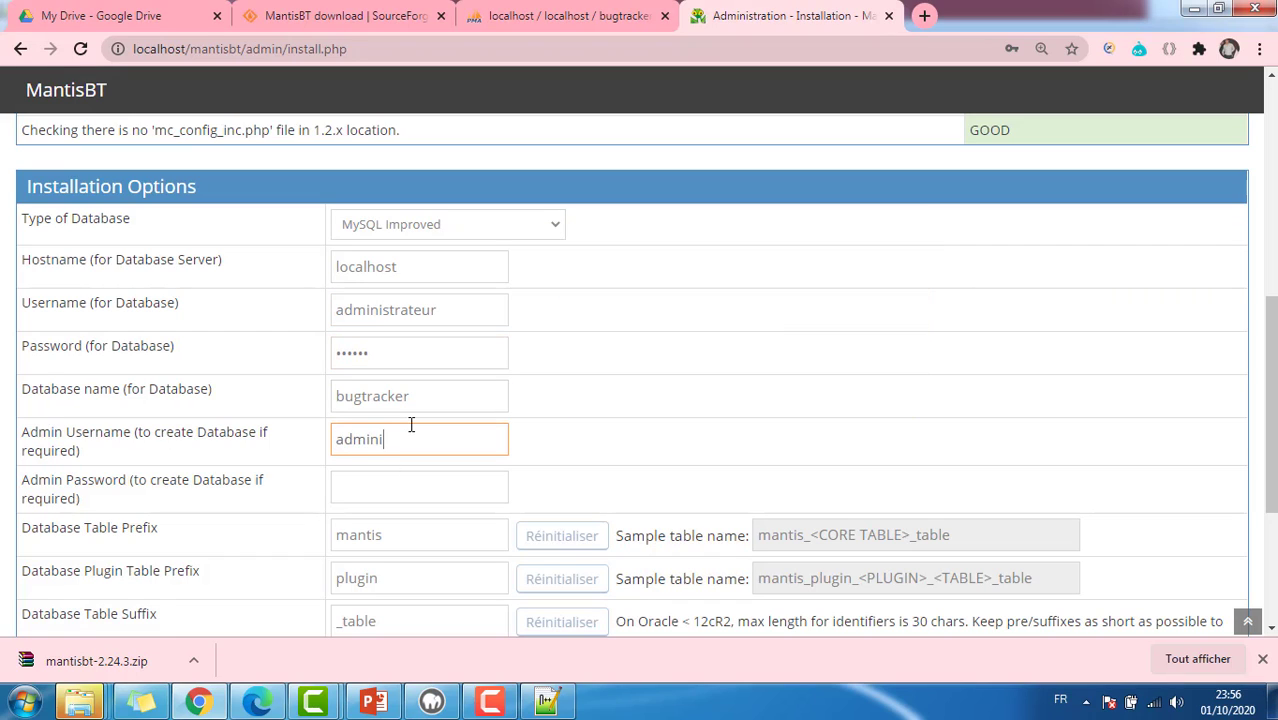
key(Tab)
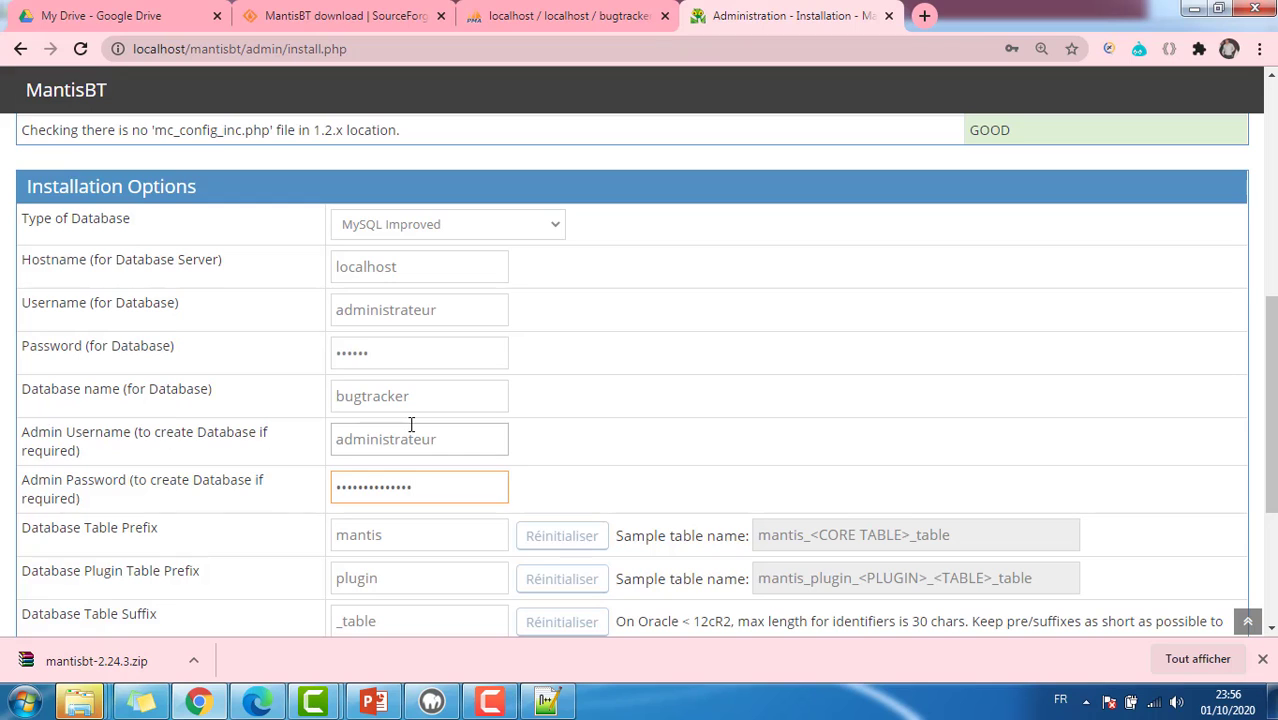
Step: Install MantisBT into the bugtracker database and continue to the login page
scroll(411, 425, down, 3)
click(450, 492)
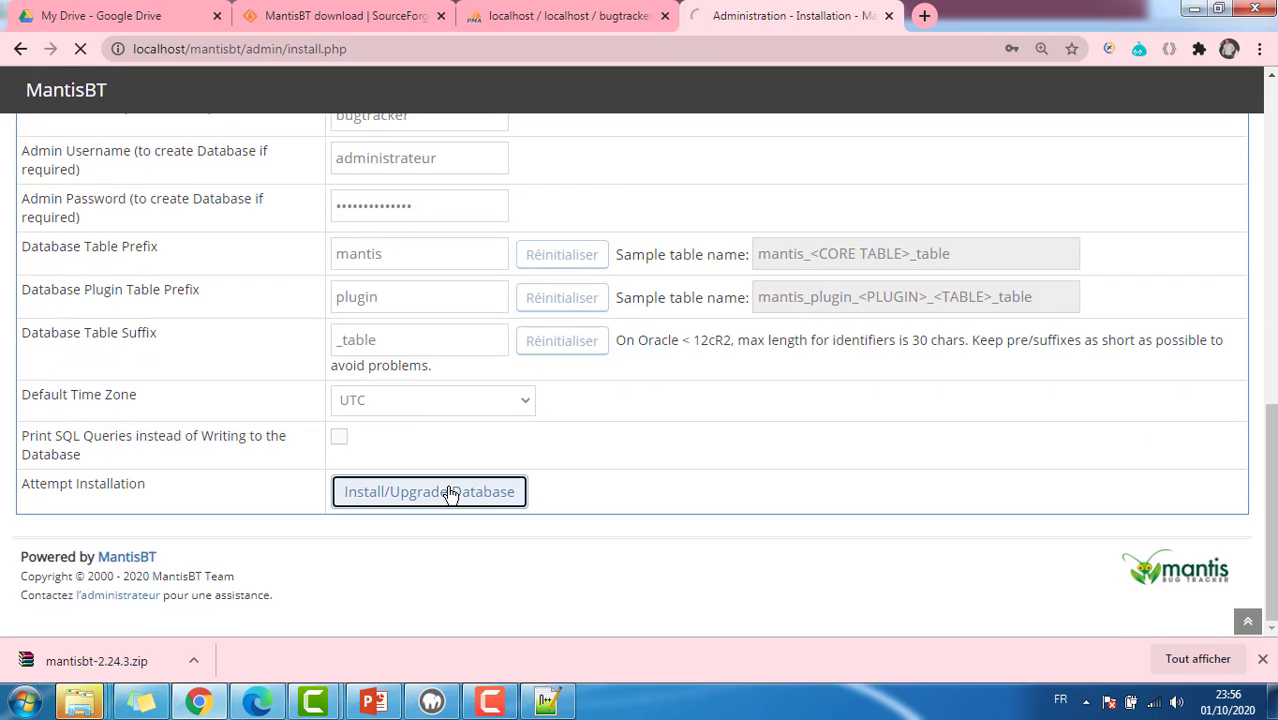
scroll(450, 495, down, 6)
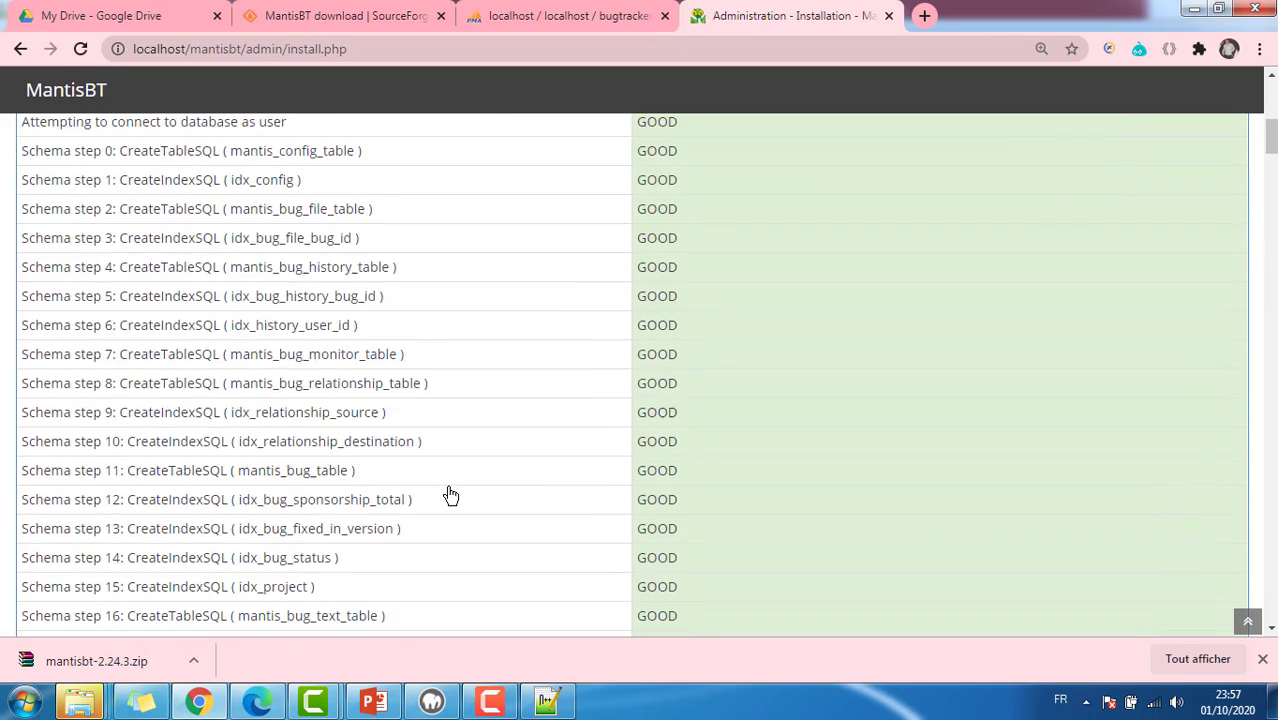
scroll(450, 495, down, 20)
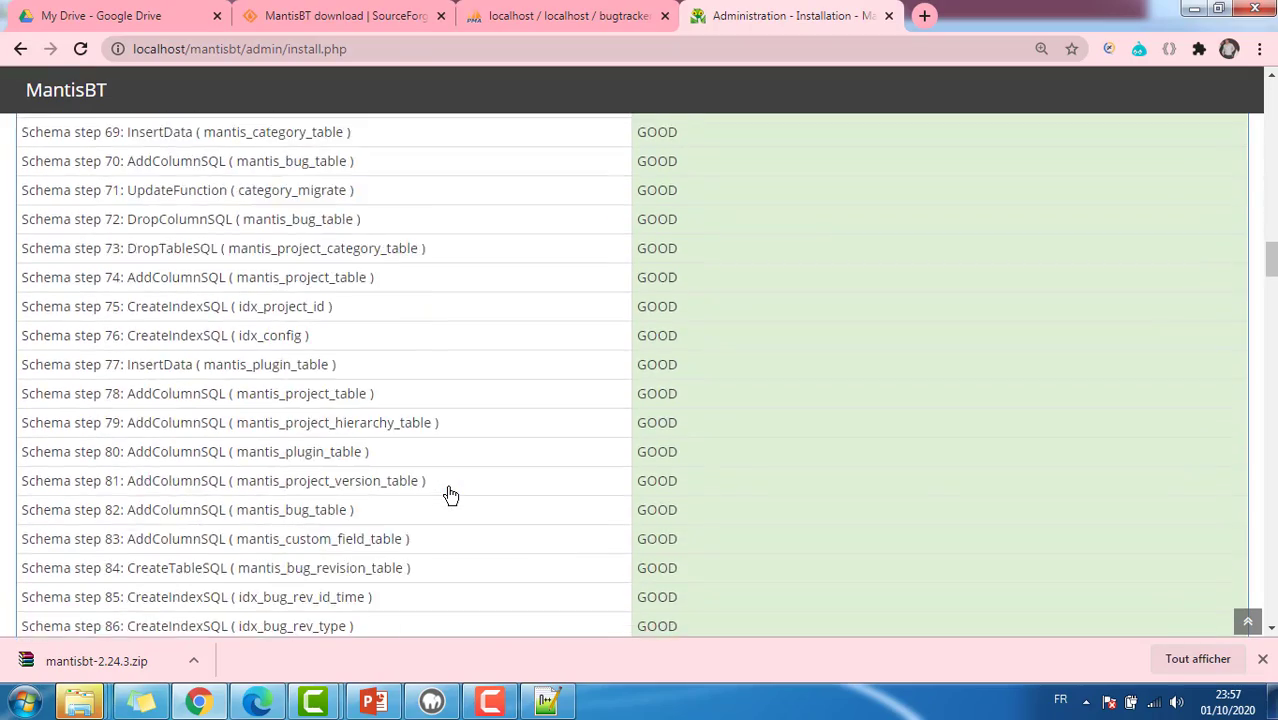
scroll(450, 495, down, 20)
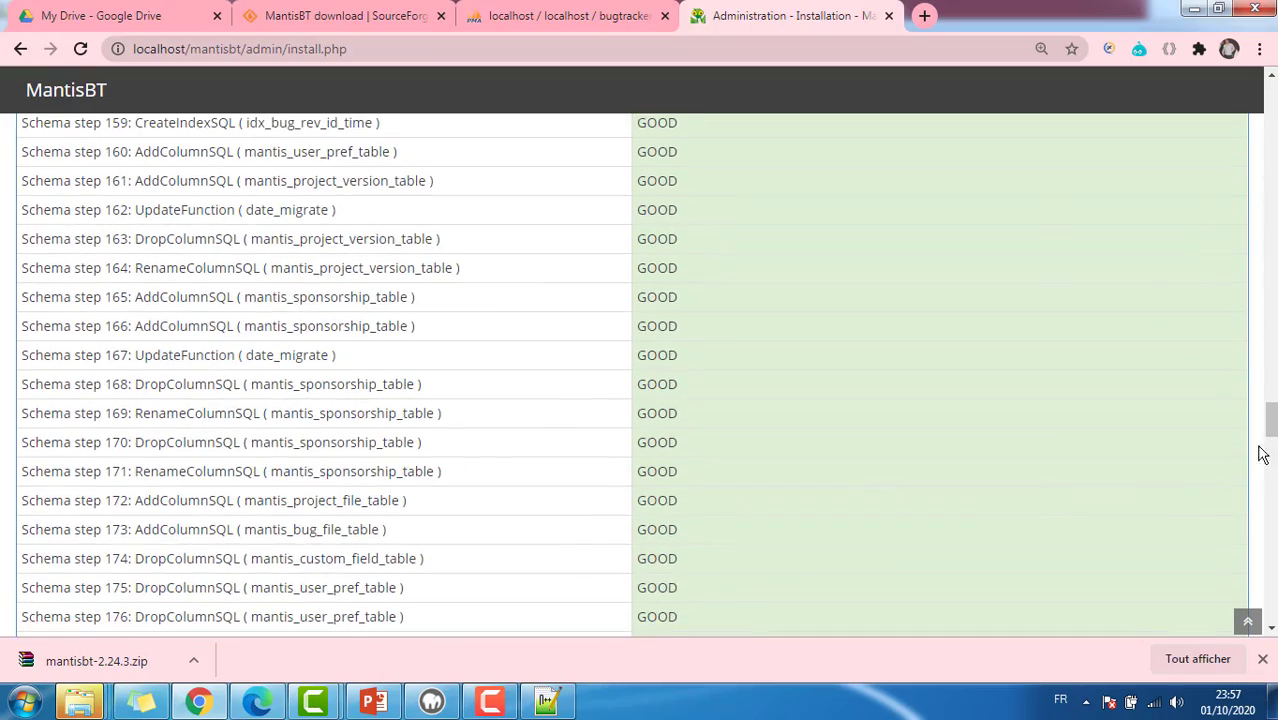
drag(1268, 432, 1273, 626)
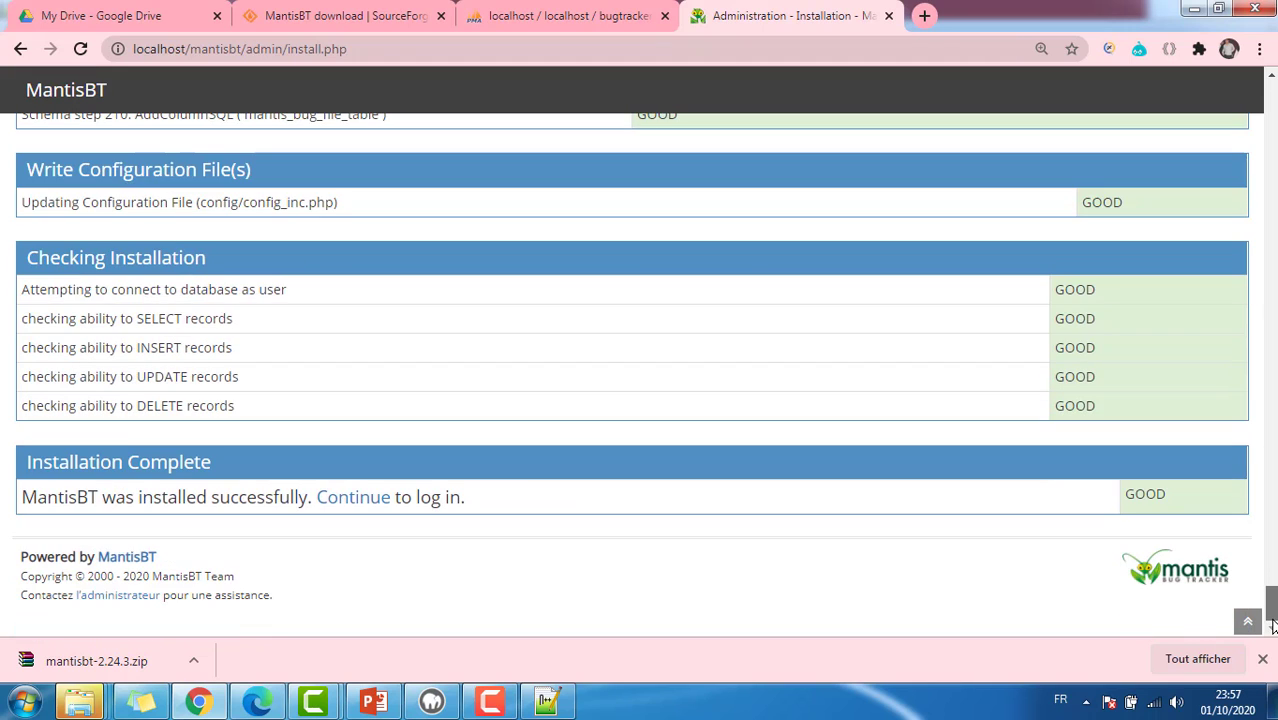
click(379, 503)
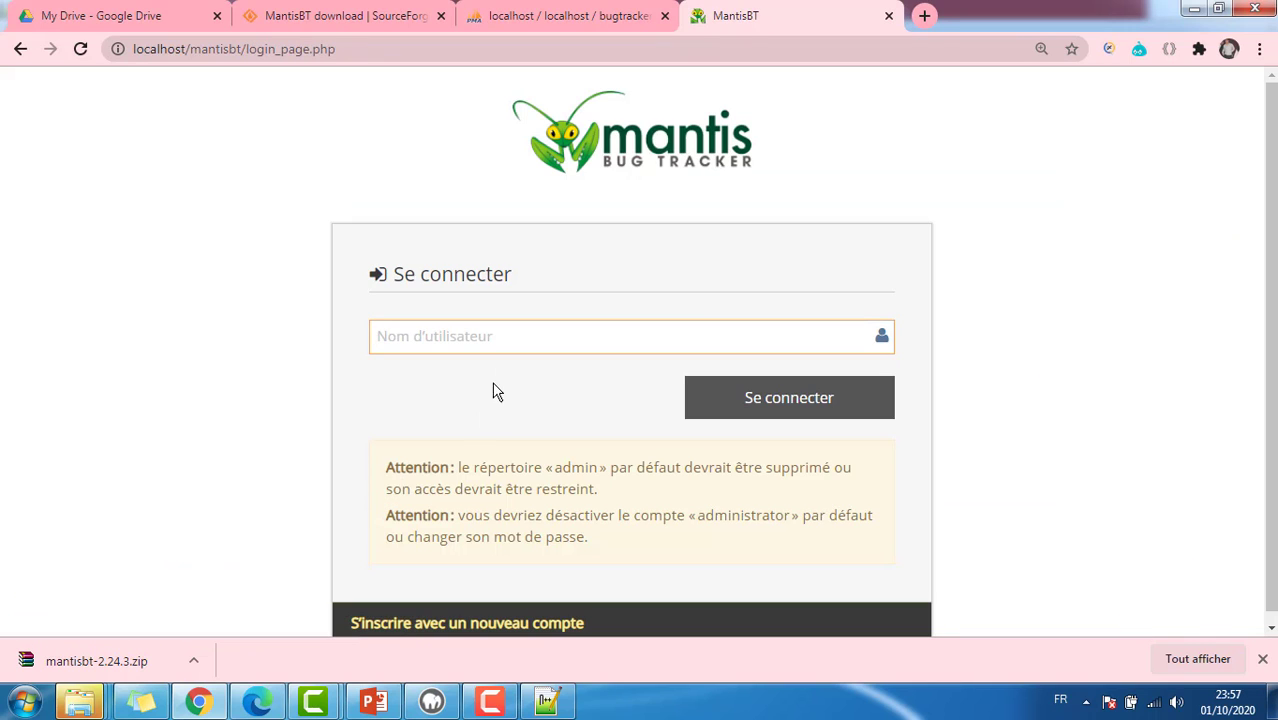
Step: Log in as administrator, replacing the saved password with the admin password
text(administrator)
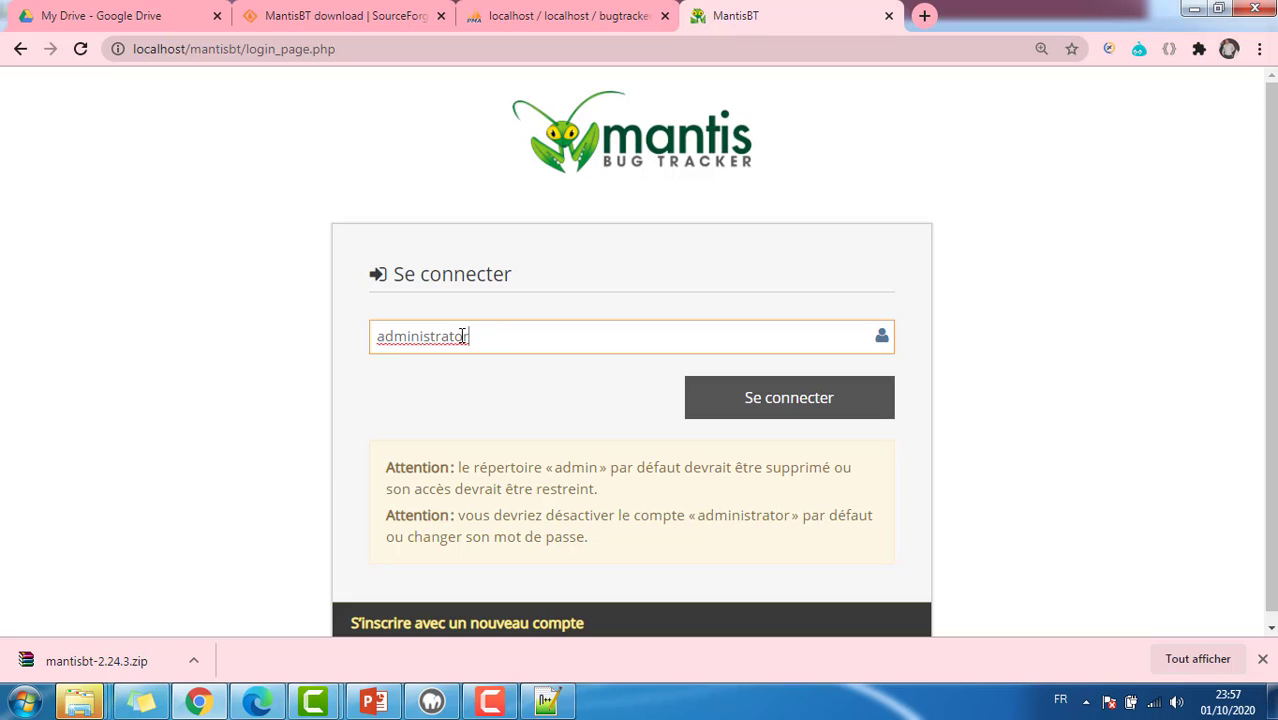
click(773, 408)
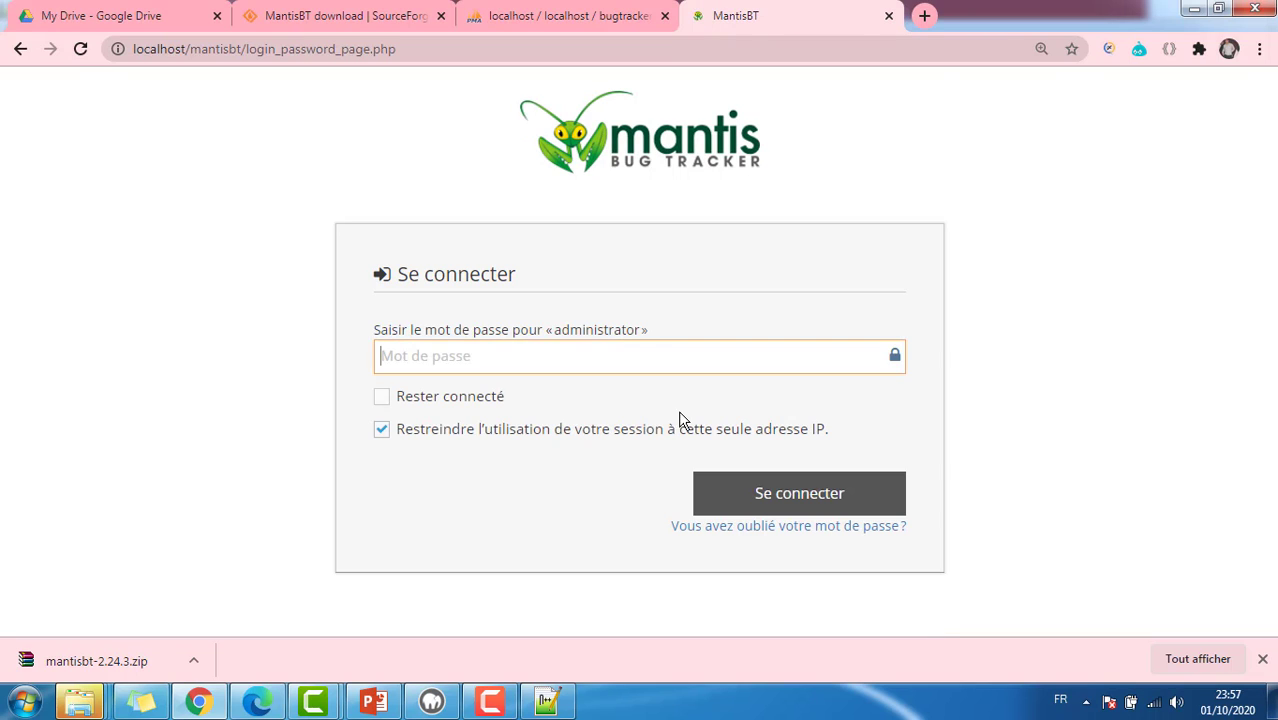
click(508, 363)
double_click(378, 360)
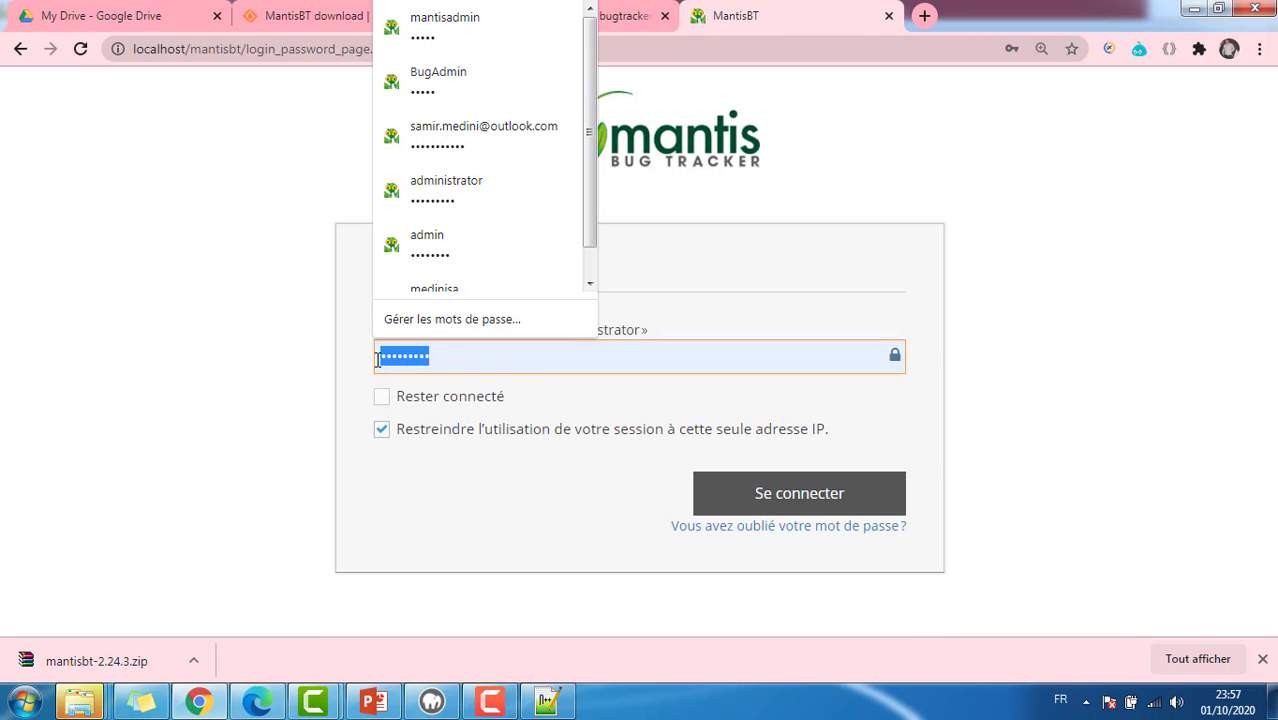
key(BackSpace)
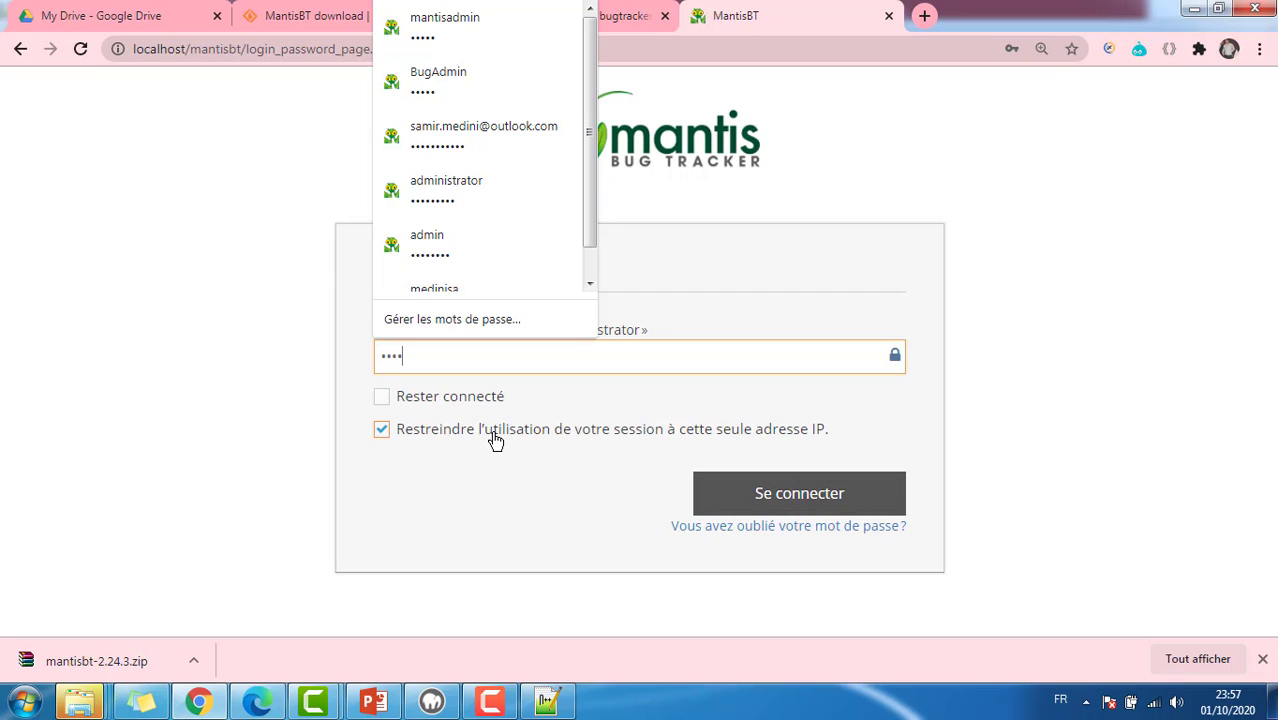
click(735, 492)
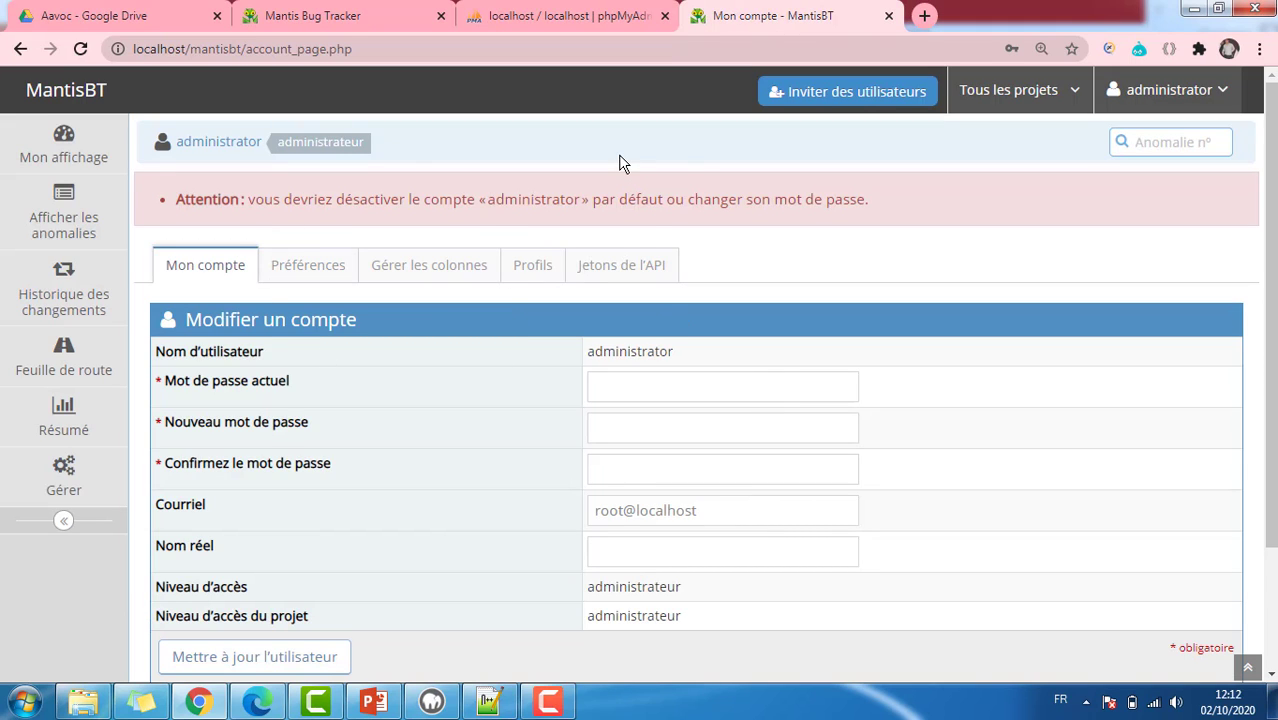
click(578, 24)
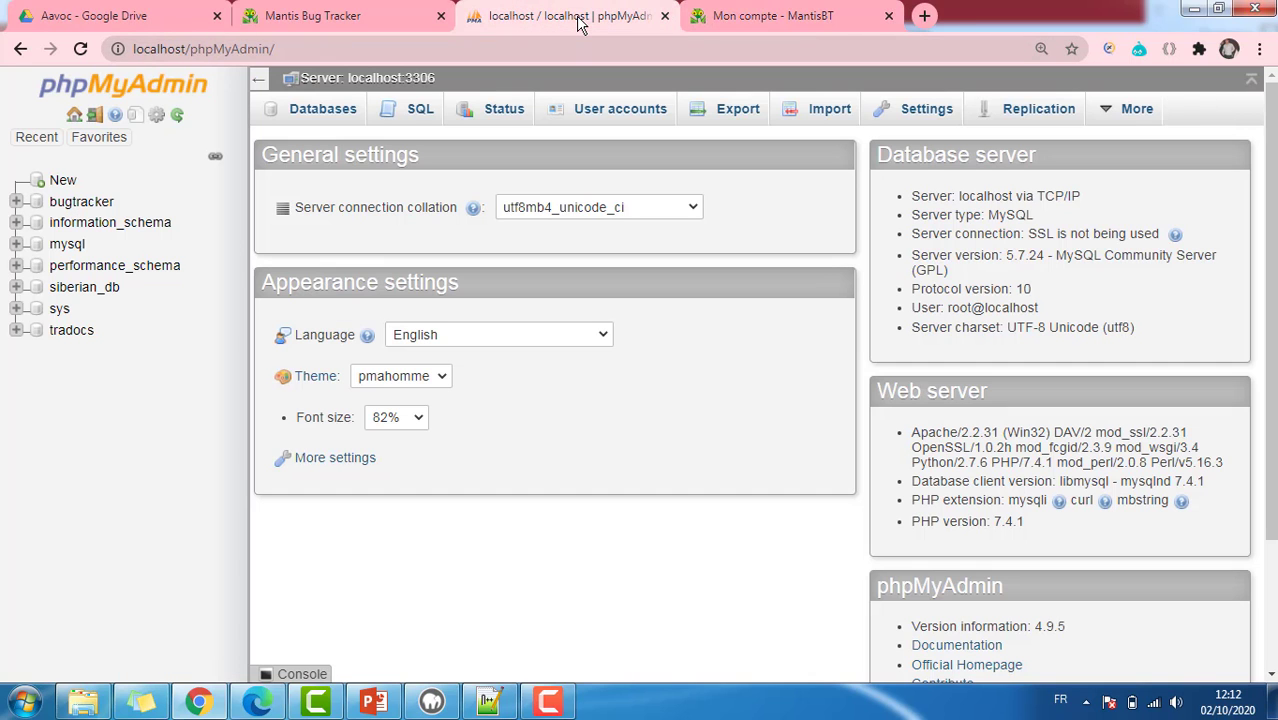
click(57, 208)
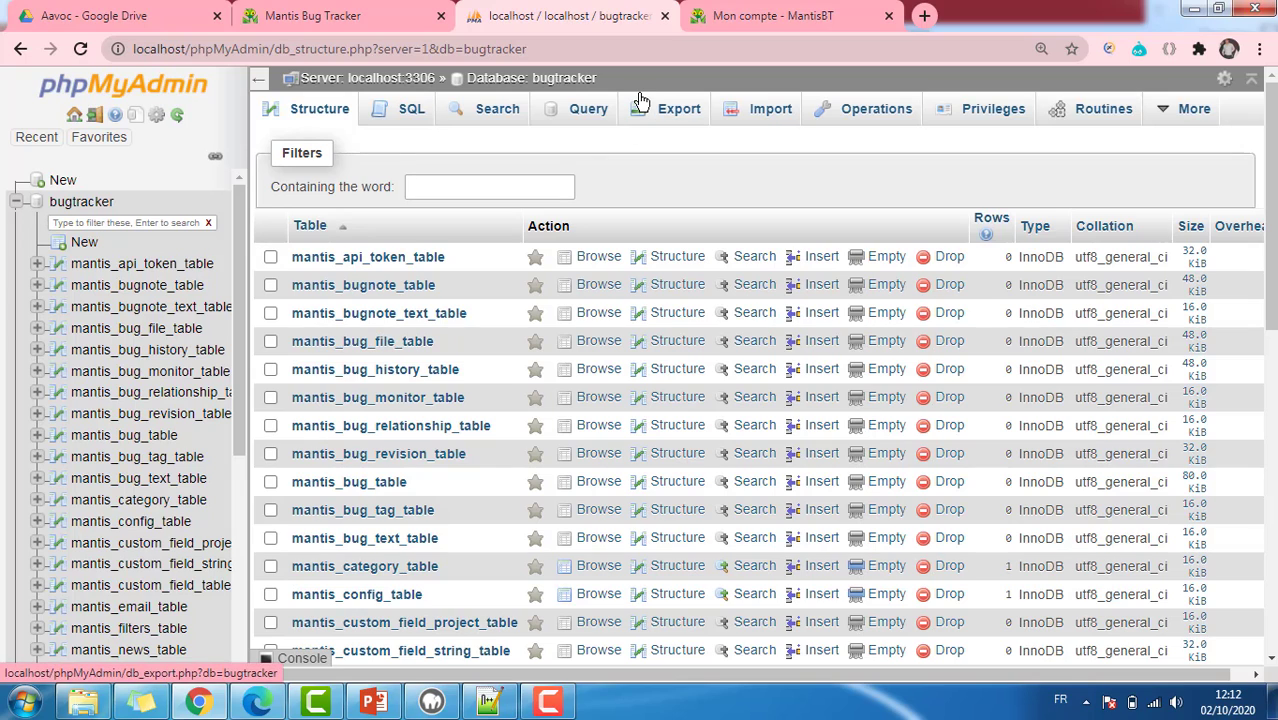
click(791, 18)
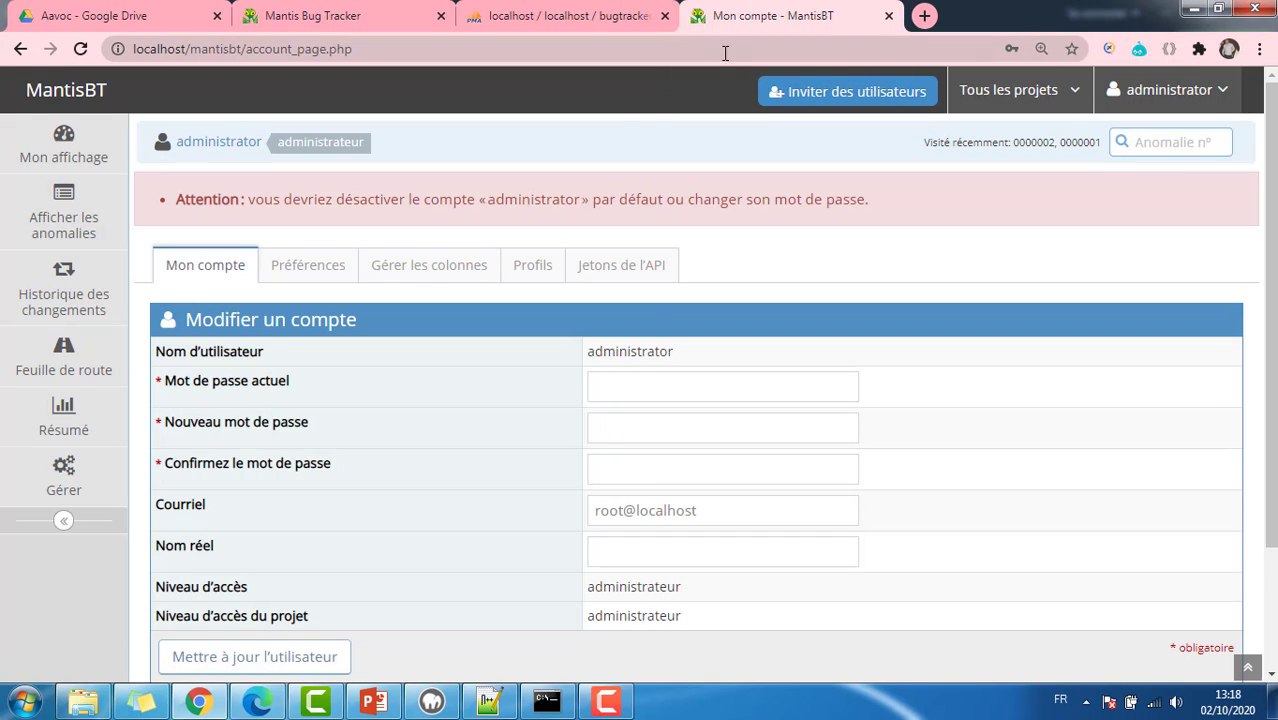
Step: Create the public project Mantis_Test with description 'Tester Mantis'
click(66, 484)
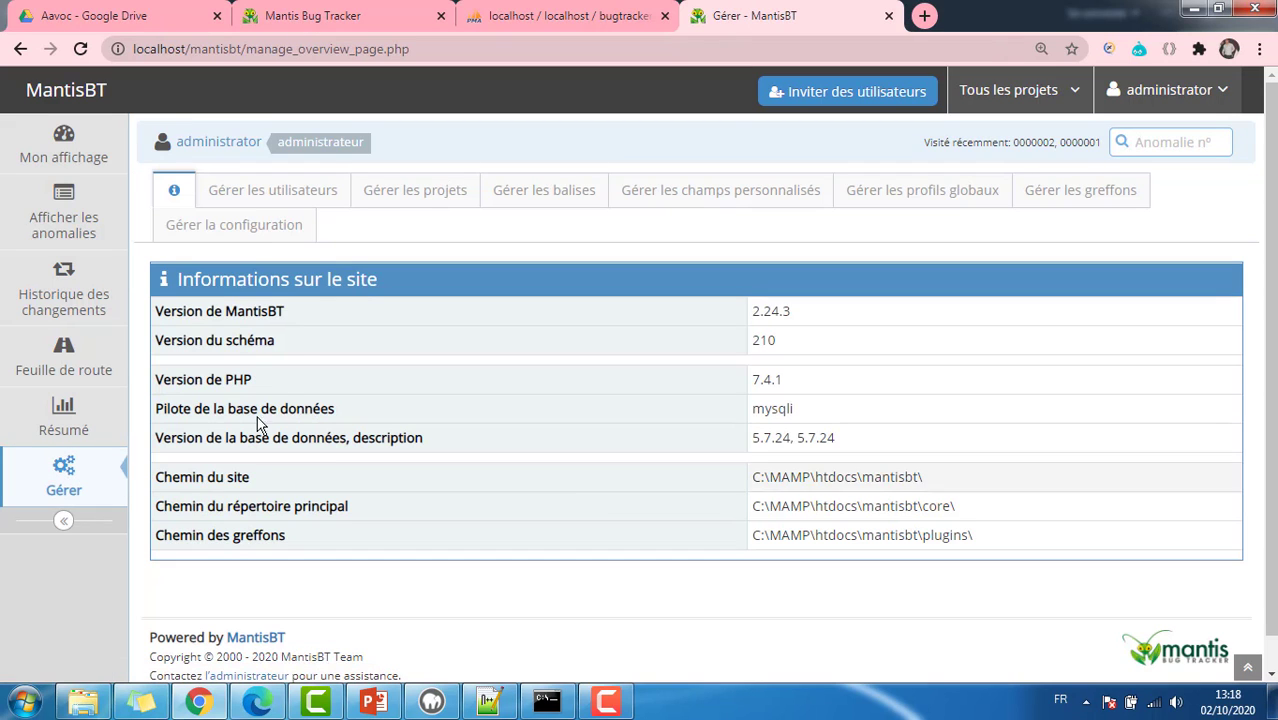
click(399, 200)
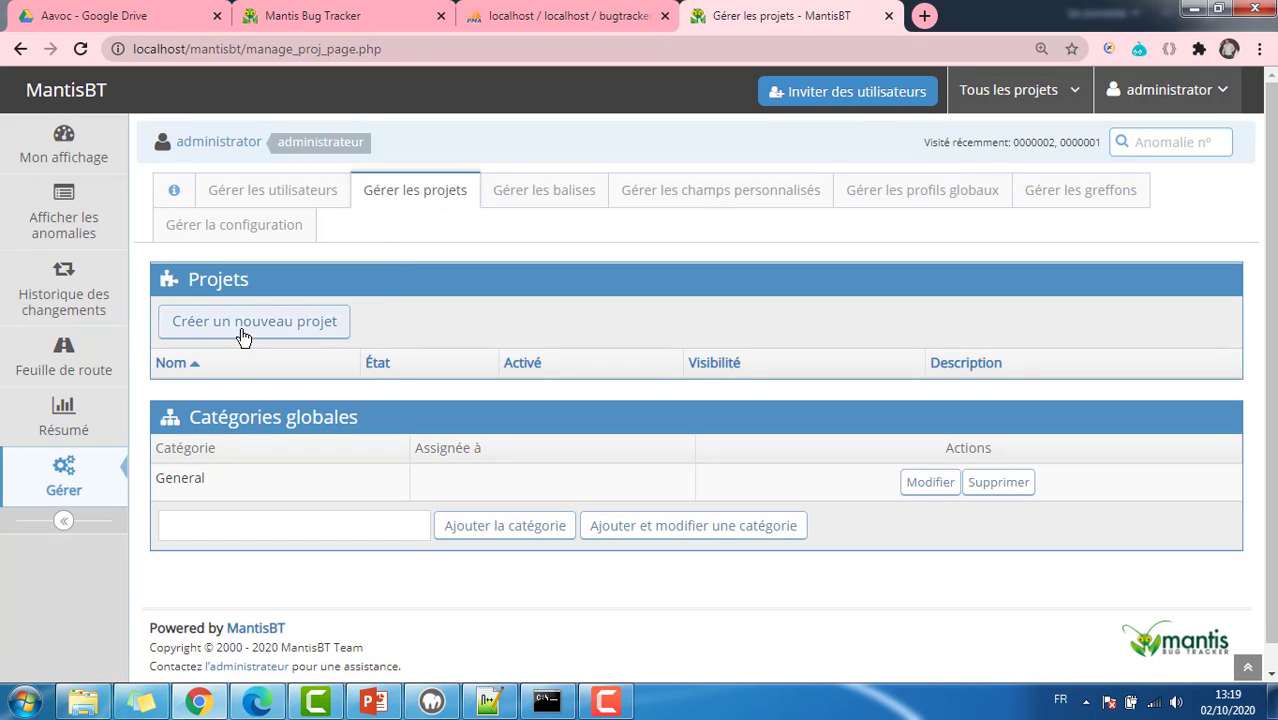
click(242, 331)
click(548, 400)
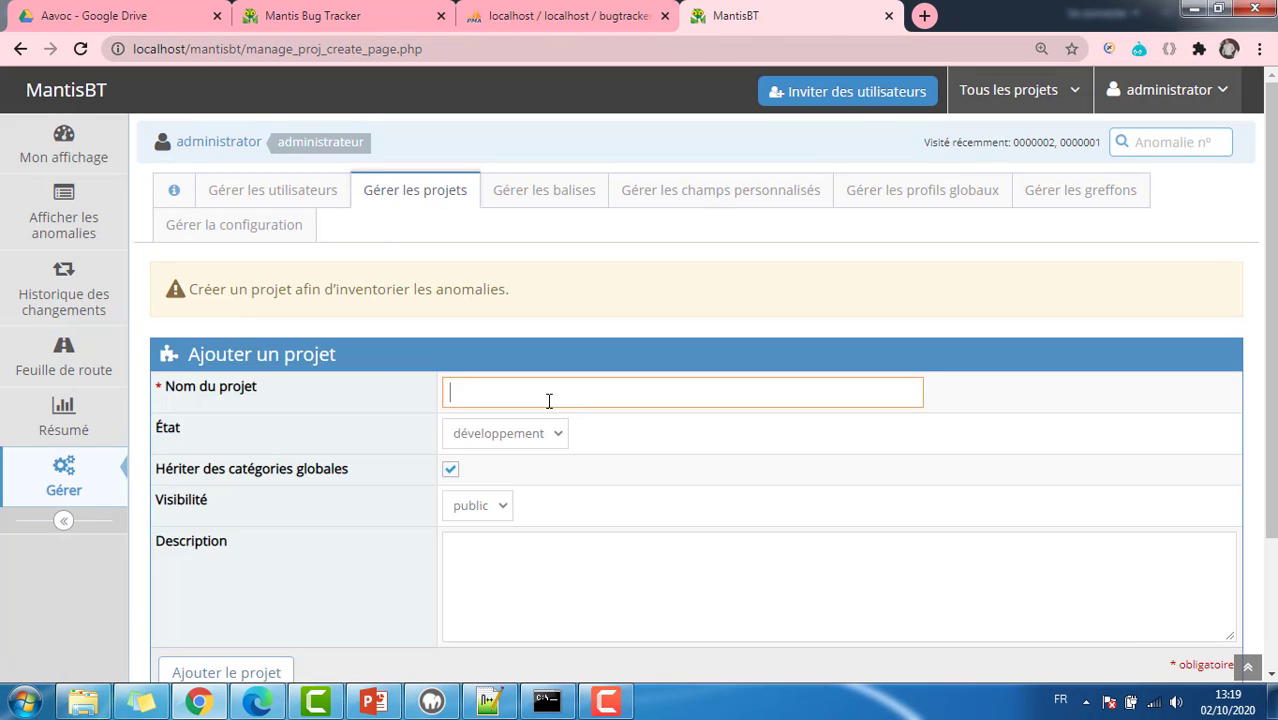
text(Mantis_Test)
click(503, 568)
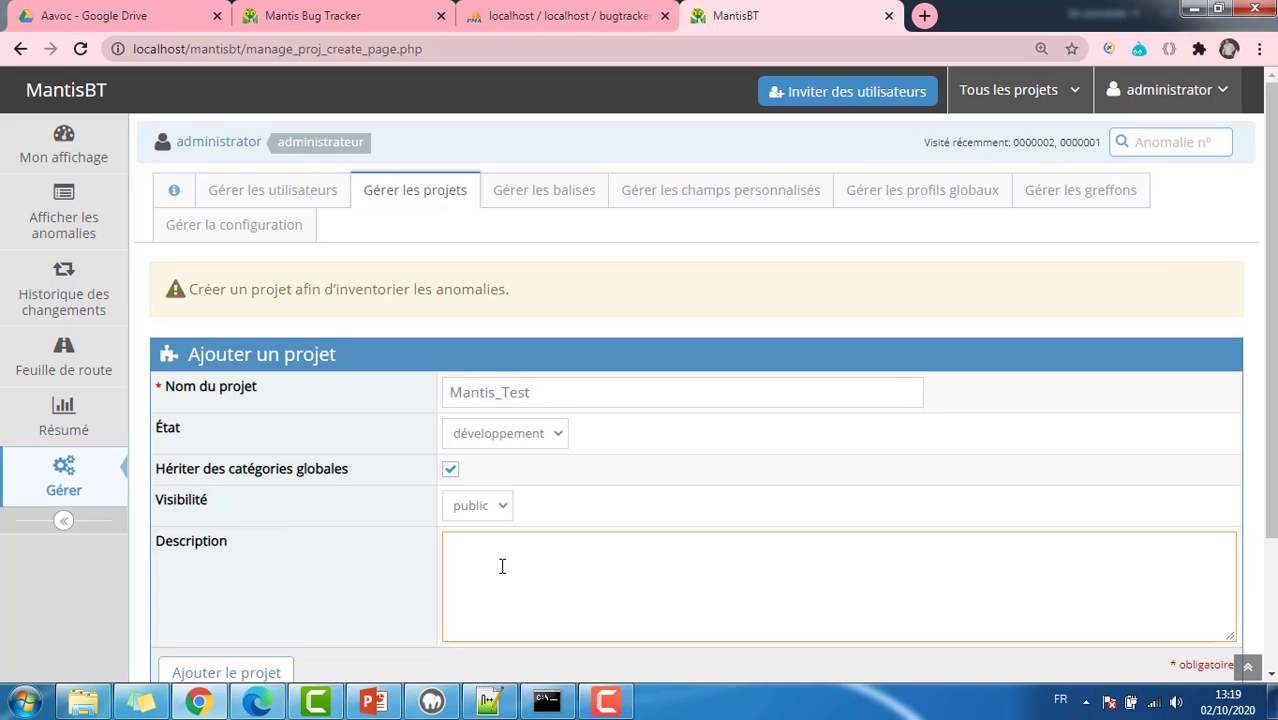
text(Tester Mantis)
scroll(503, 566, down, 2)
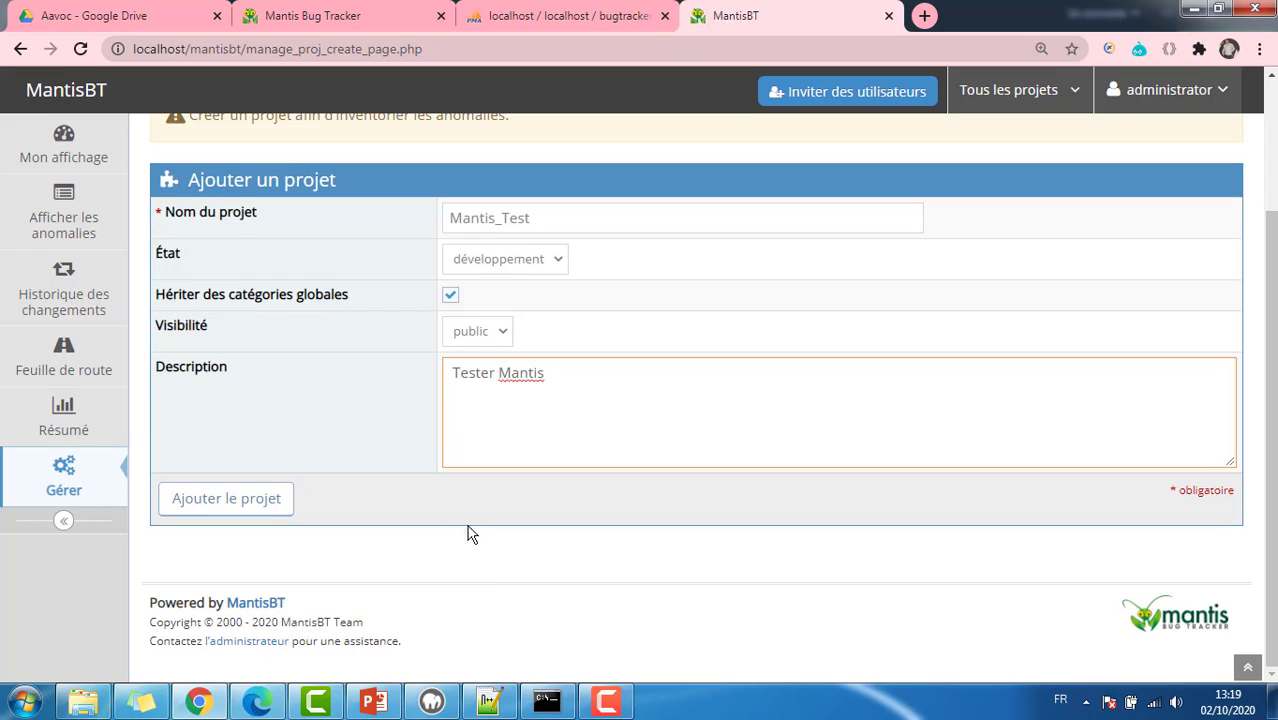
click(268, 512)
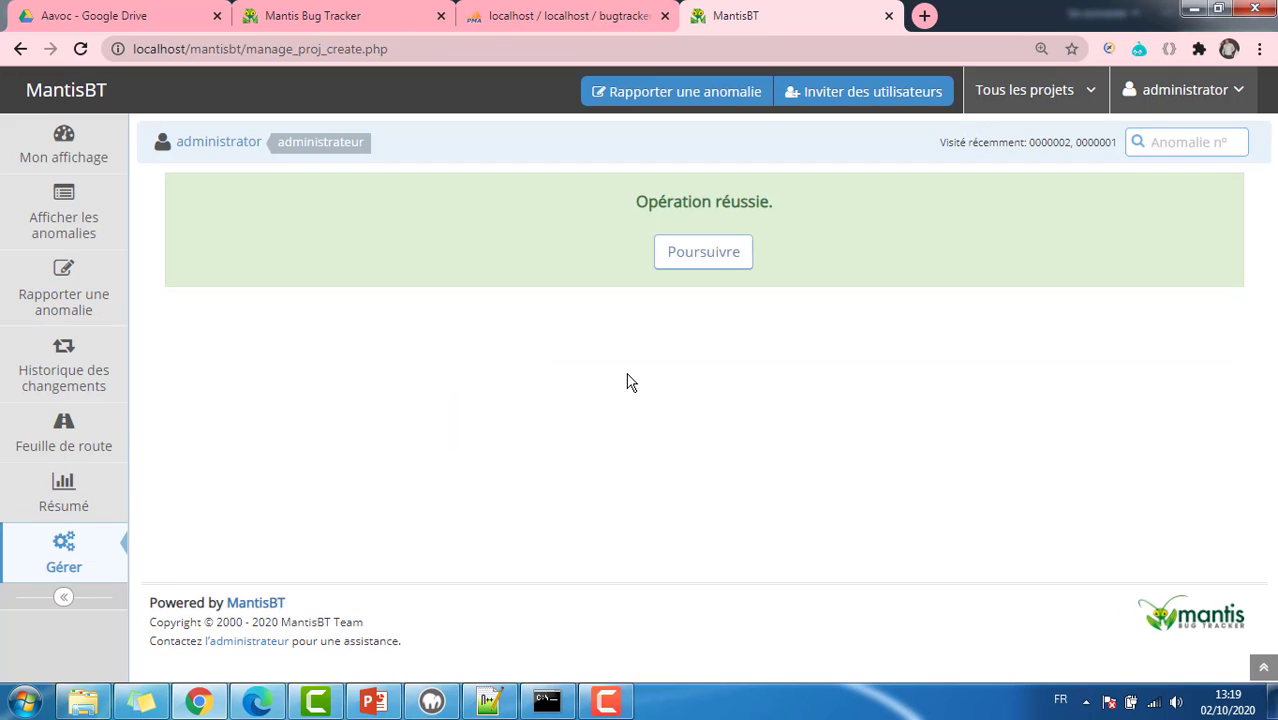
click(698, 262)
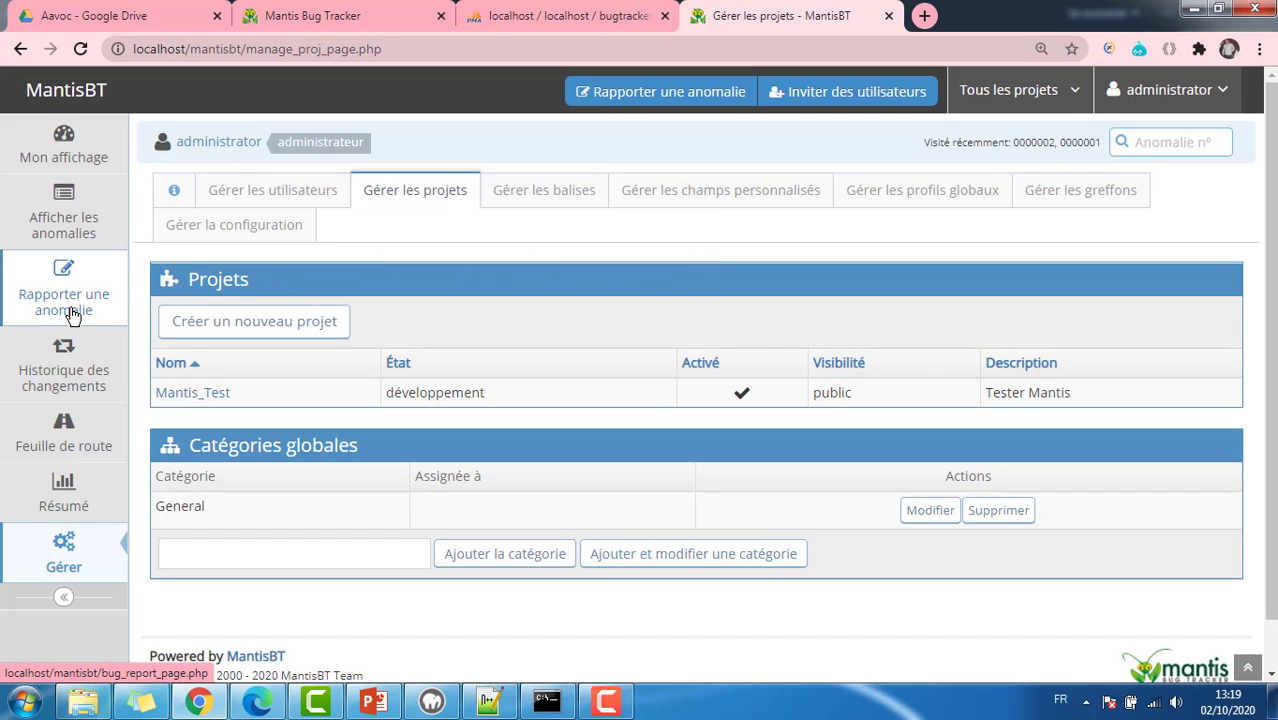
Step: Switch to the Mantis_Test project and begin a new anomaly report
click(1072, 100)
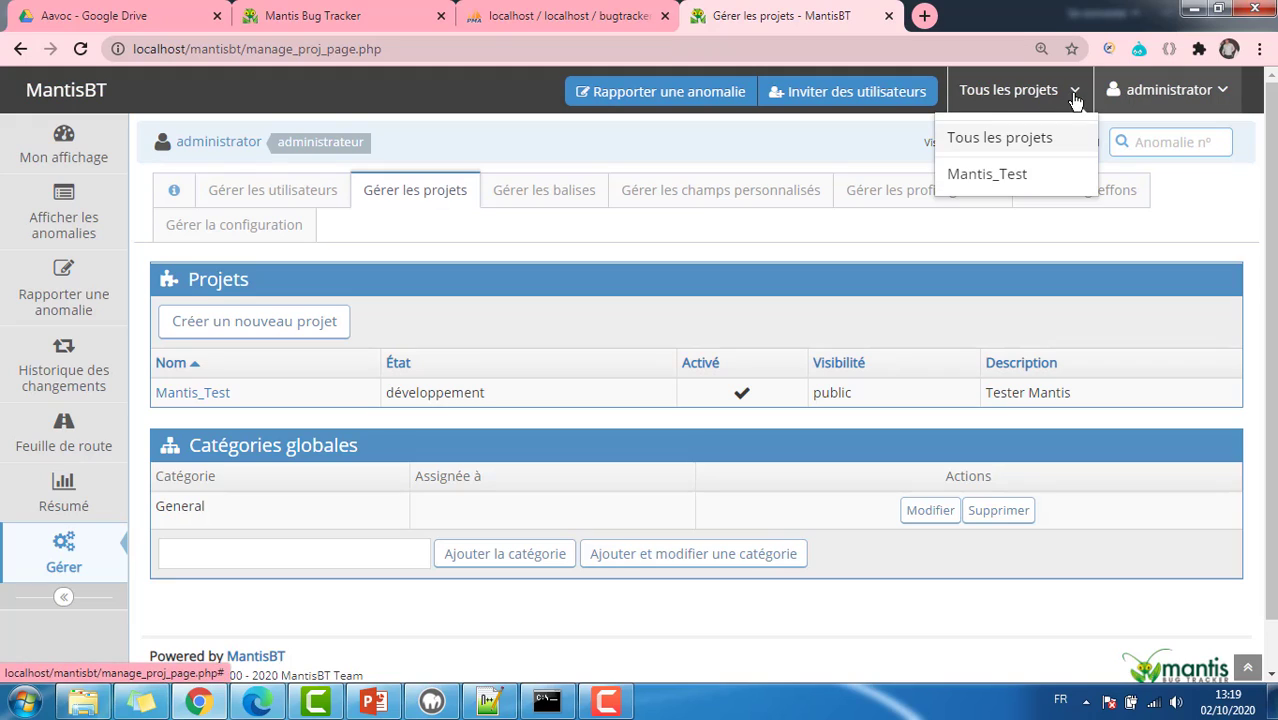
click(1017, 176)
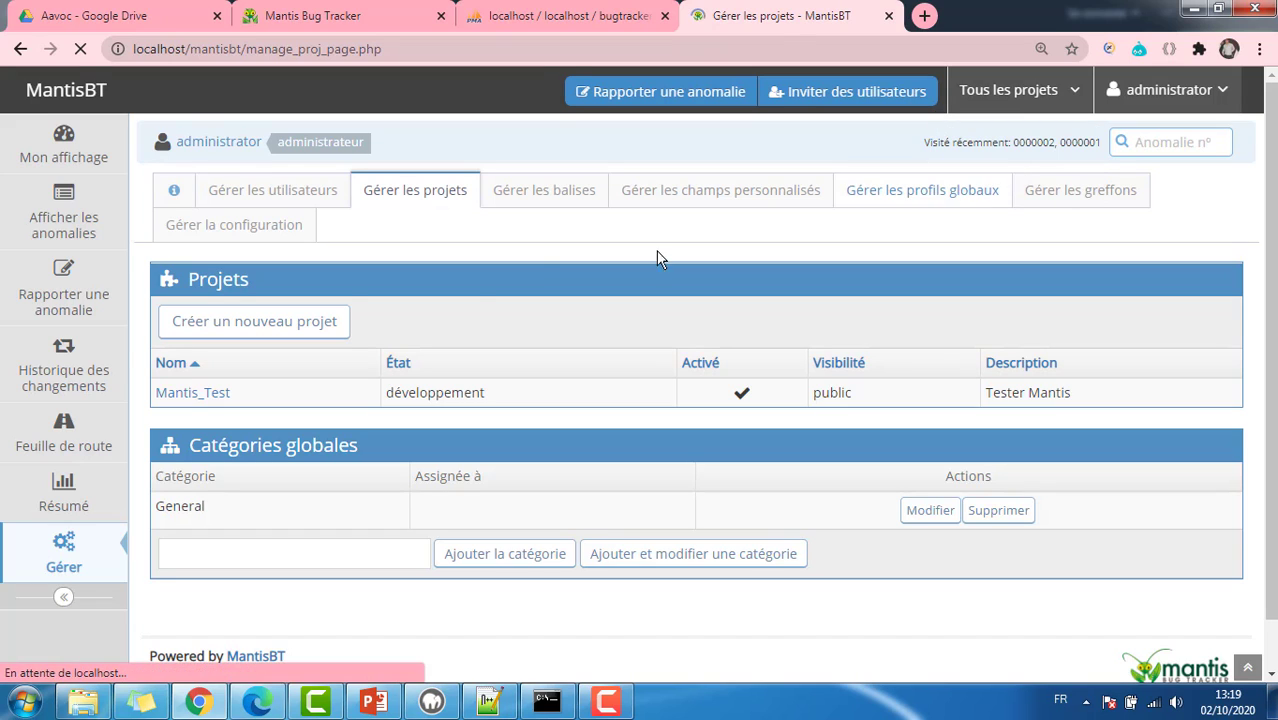
click(74, 305)
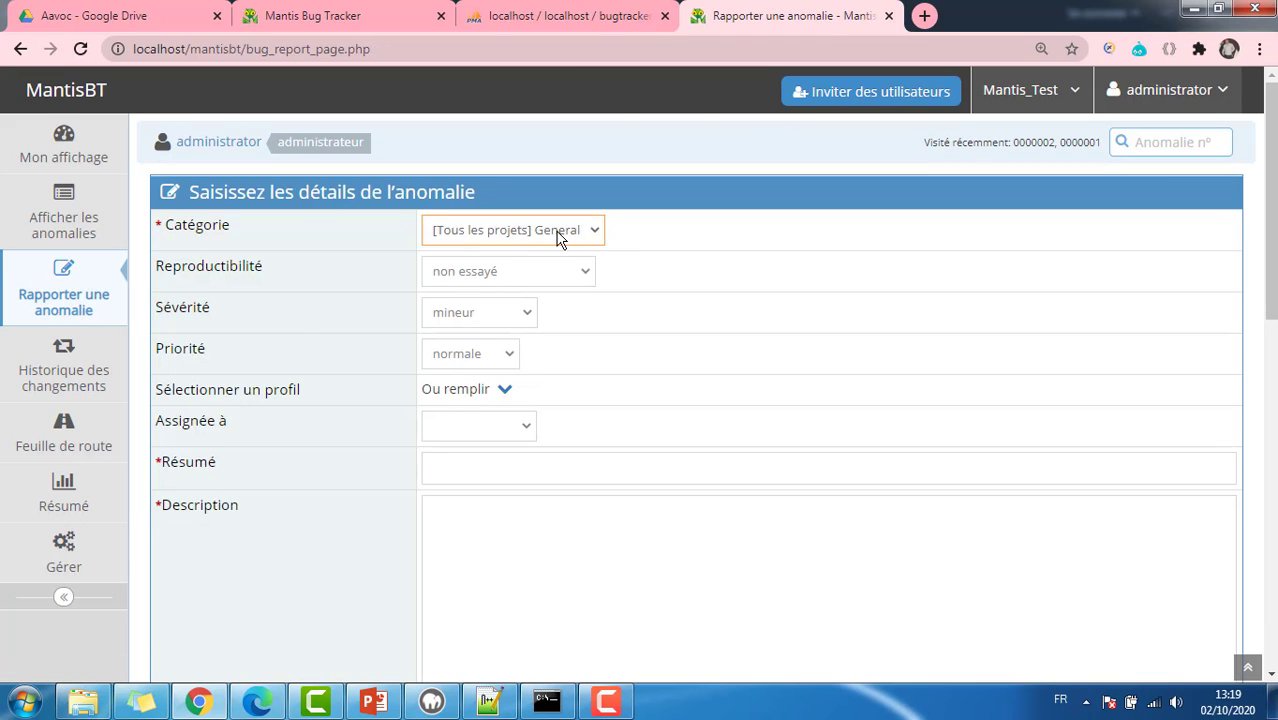
Step: Set reproducibility non essayé, severity simple, priority élevée, and assign it to administrator
click(558, 236)
click(522, 281)
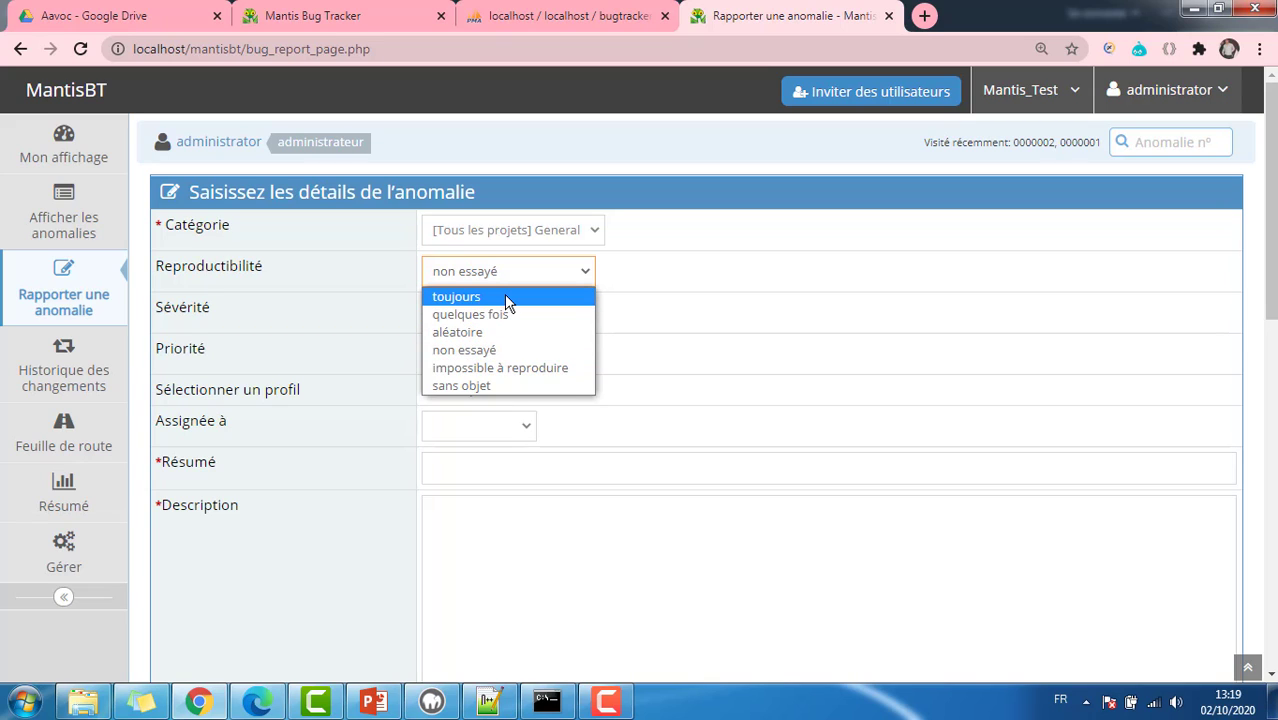
click(506, 349)
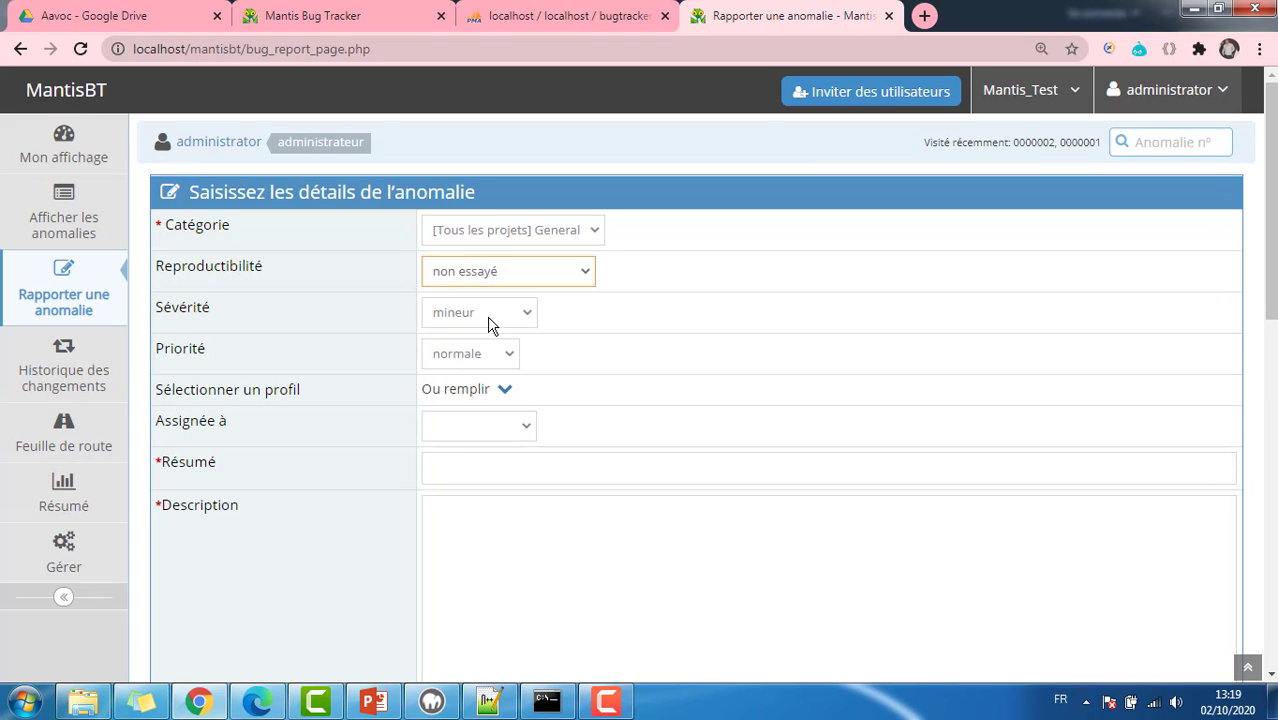
click(497, 320)
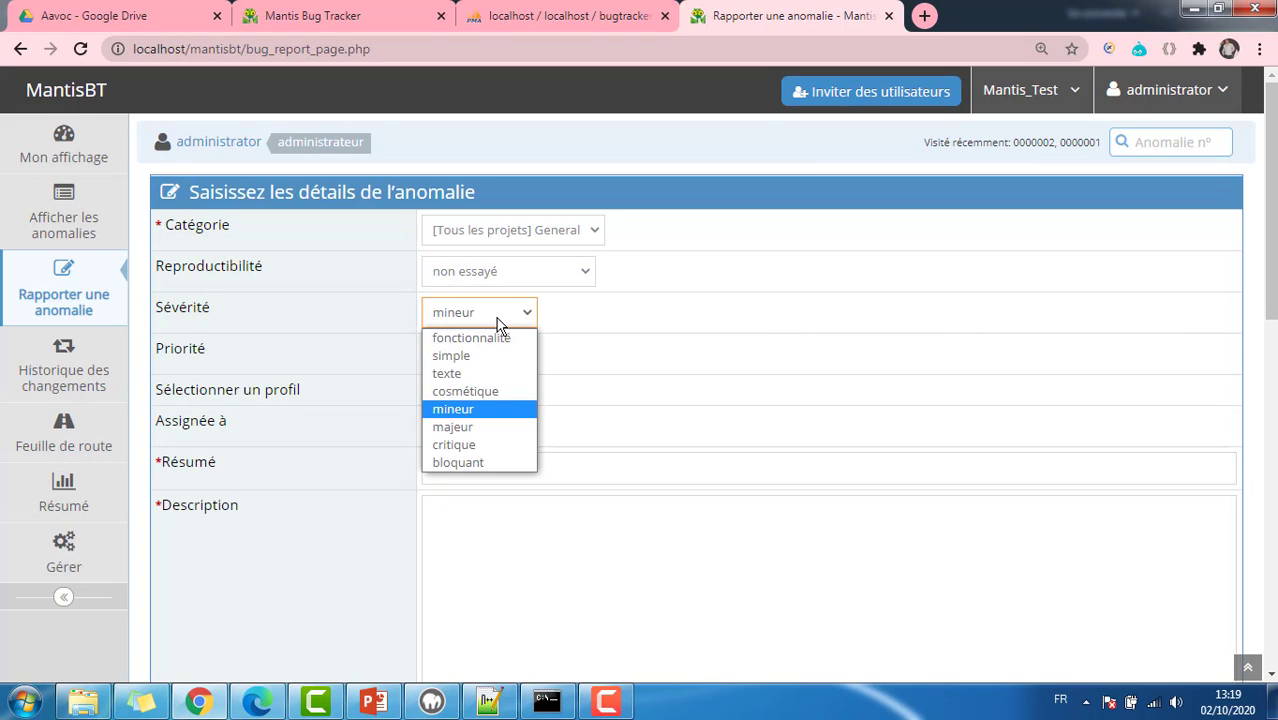
click(480, 357)
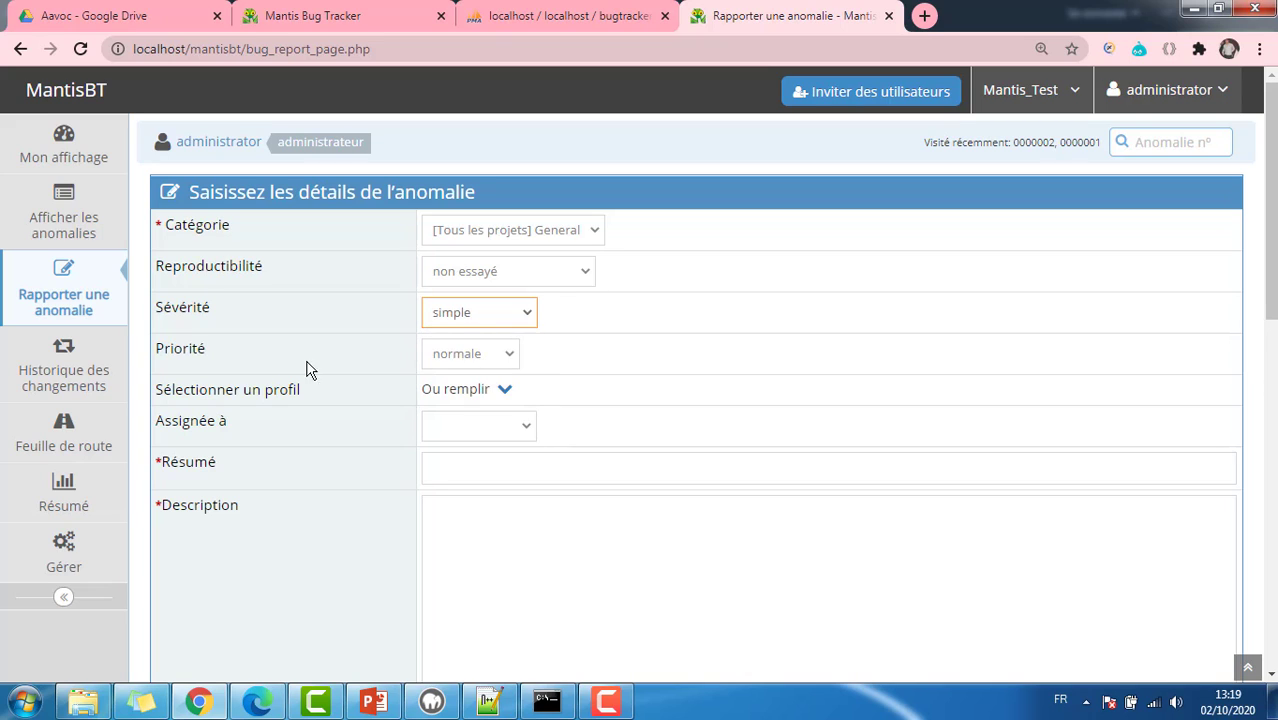
click(487, 360)
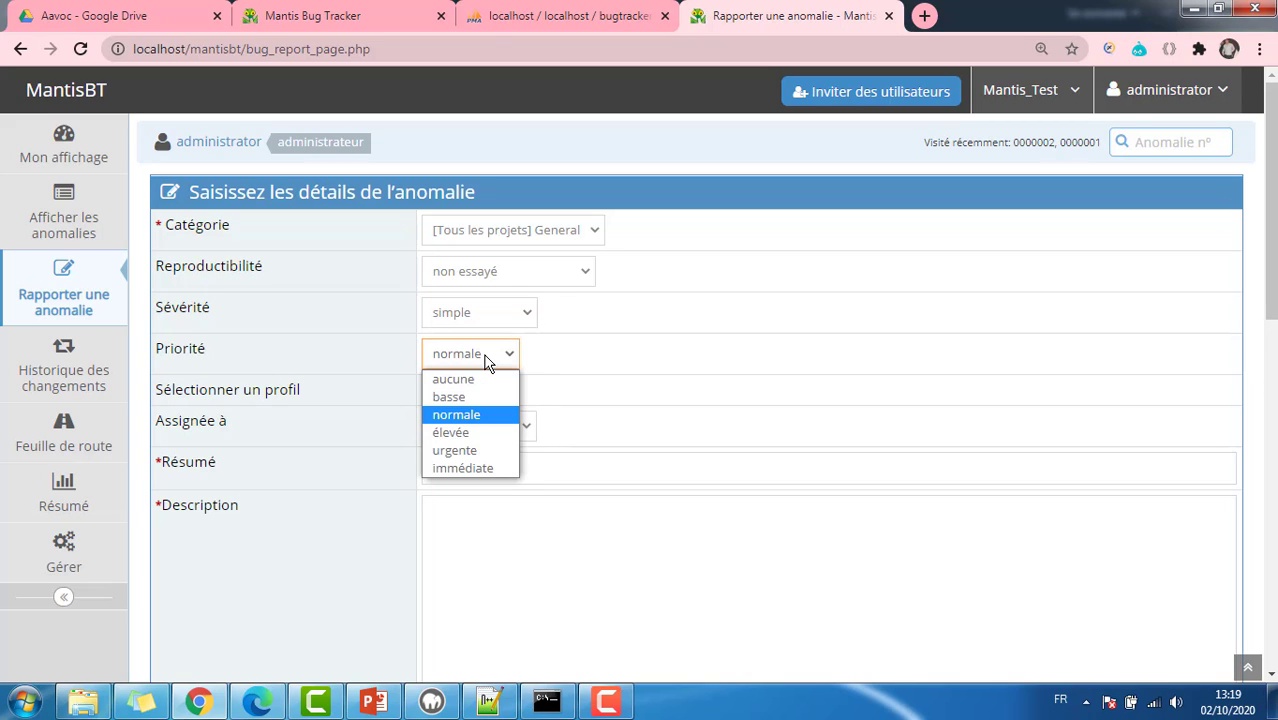
click(475, 432)
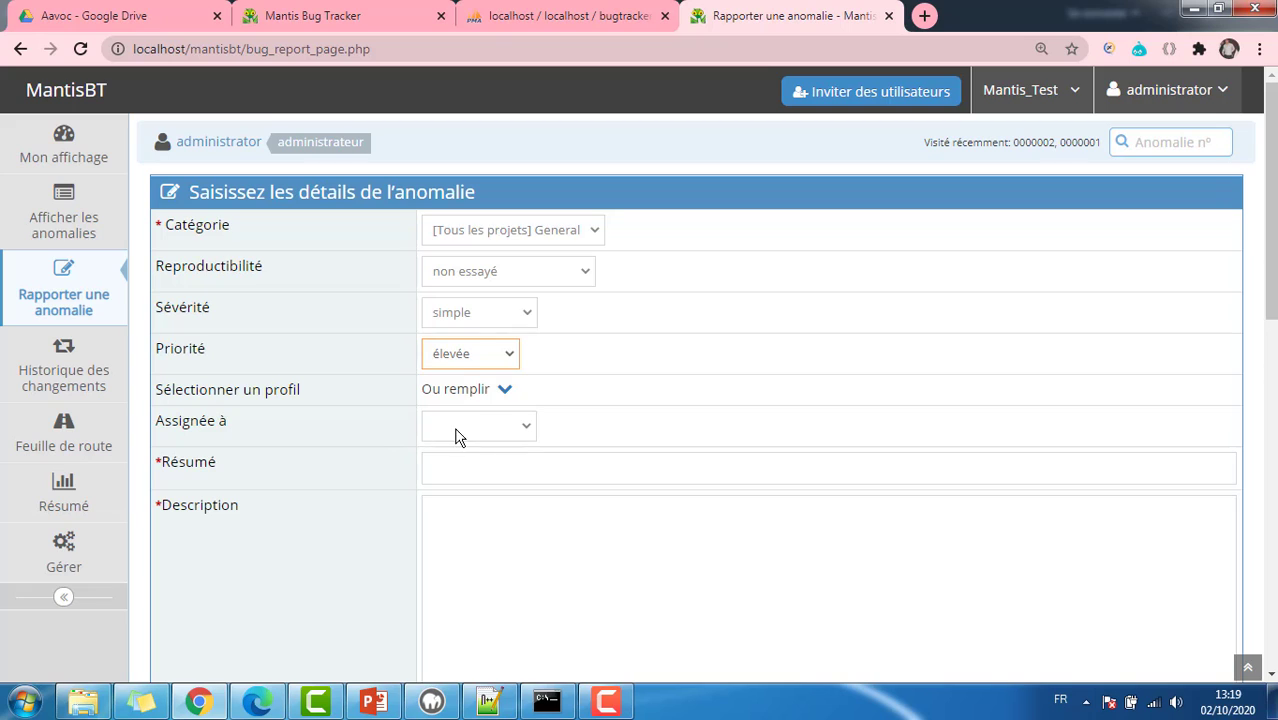
click(457, 432)
click(494, 464)
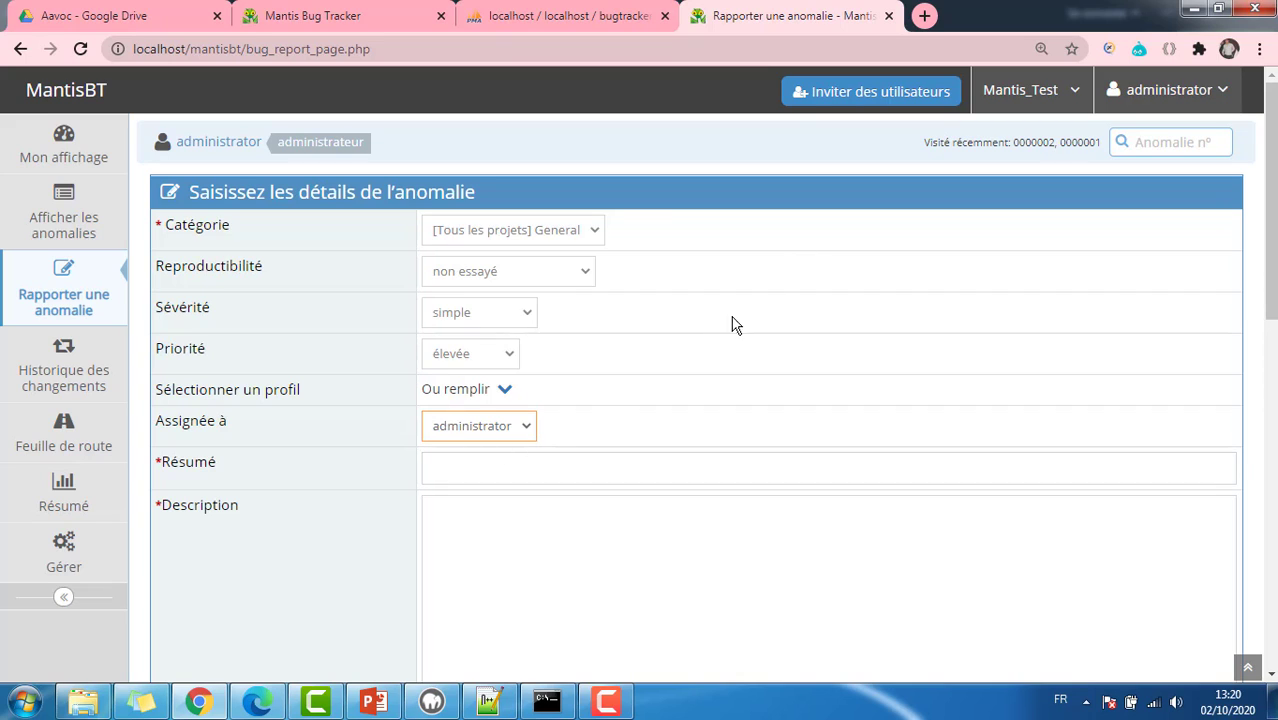
Step: Enter summary 'Accès à Mantis' and a user-creation help description signed 'Cordialement'
click(474, 470)
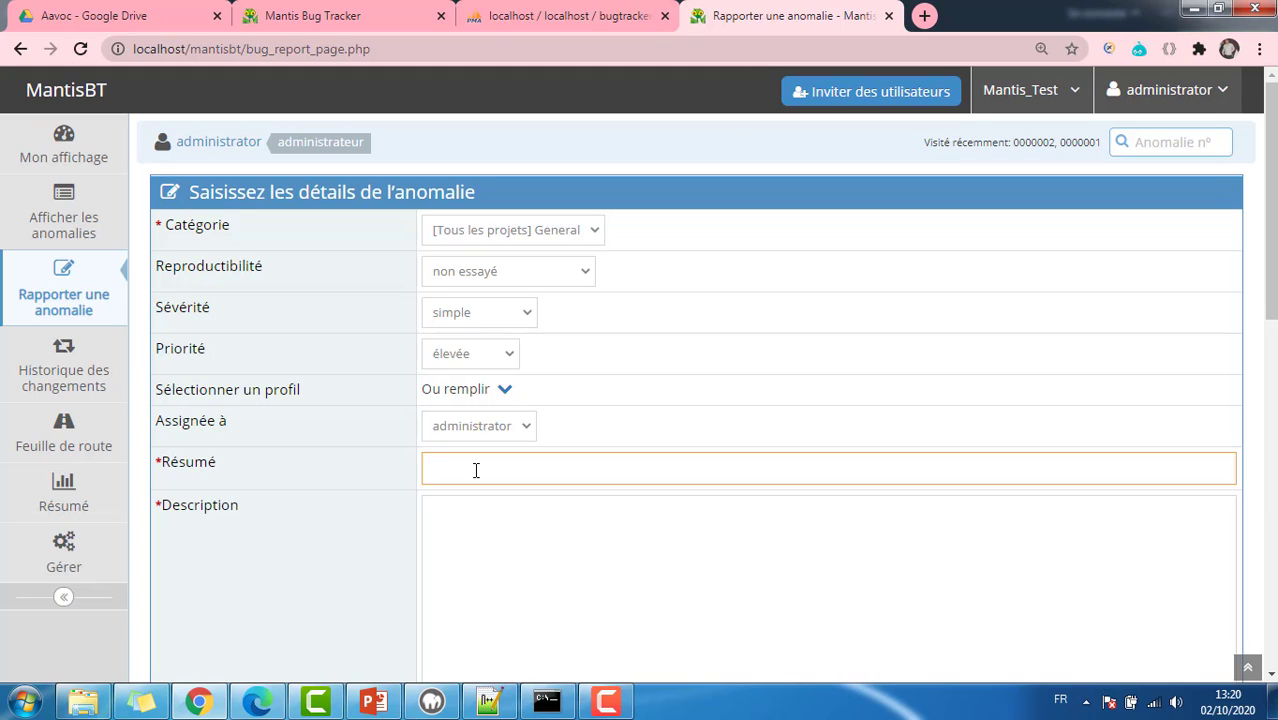
text(Accès à Mantis)
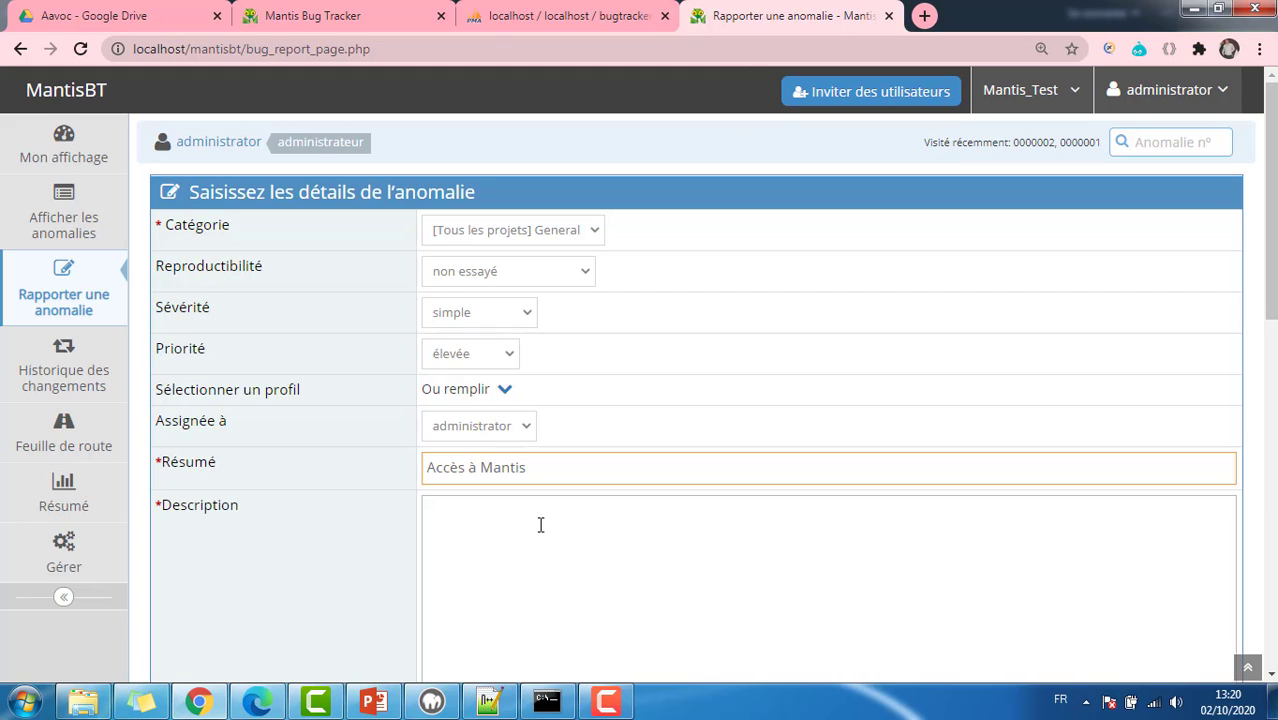
click(541, 525)
text(Bon)
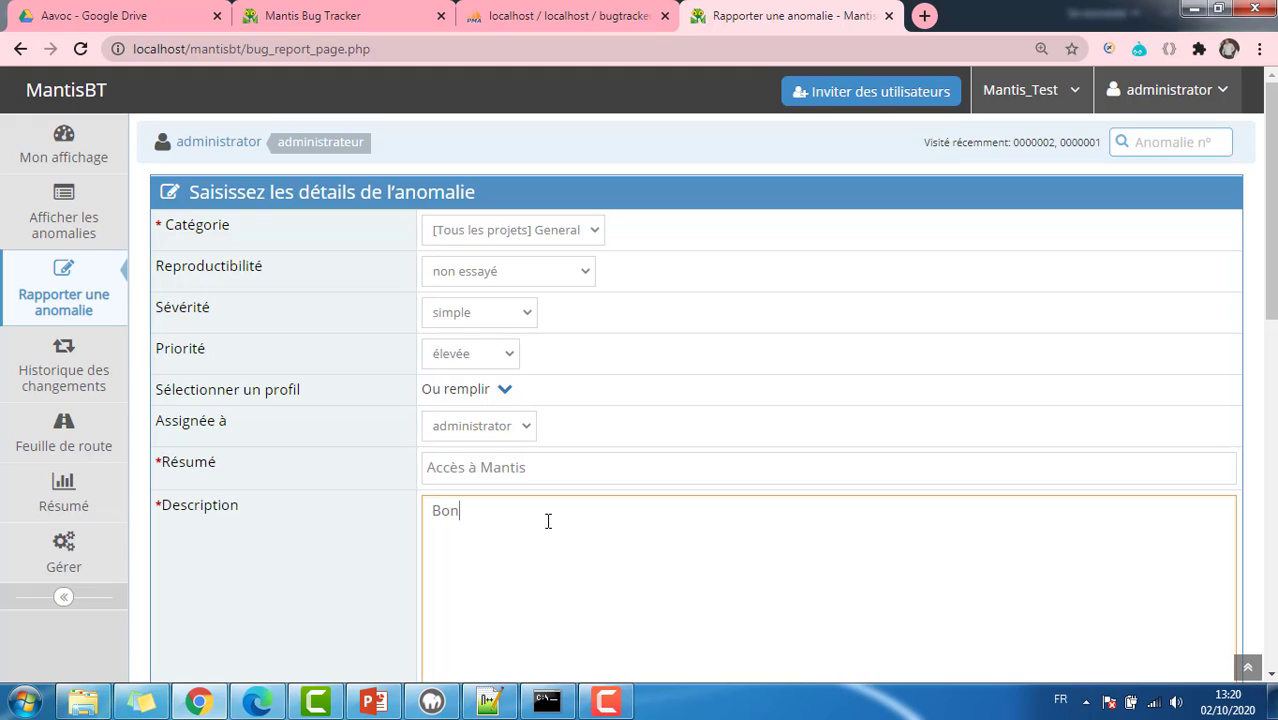
text(jour,  )
text(je n'arrive pa)
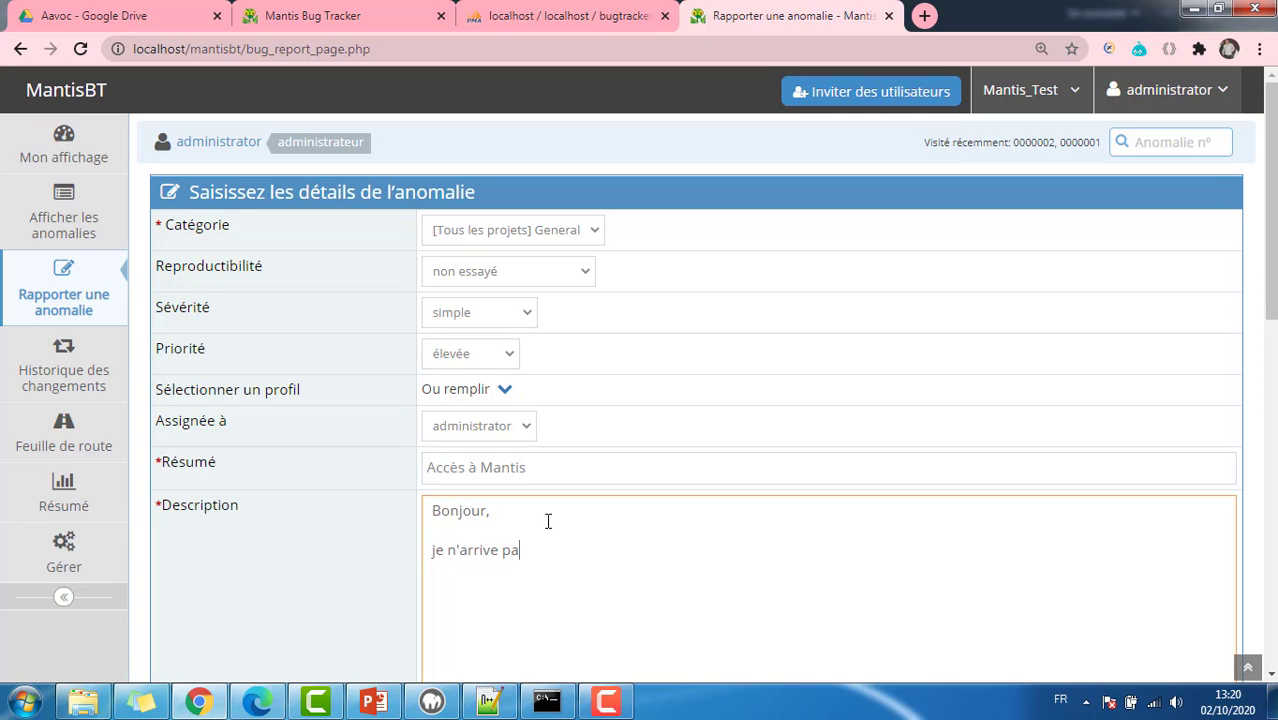
text(s à créer un nouveau utilisateur )
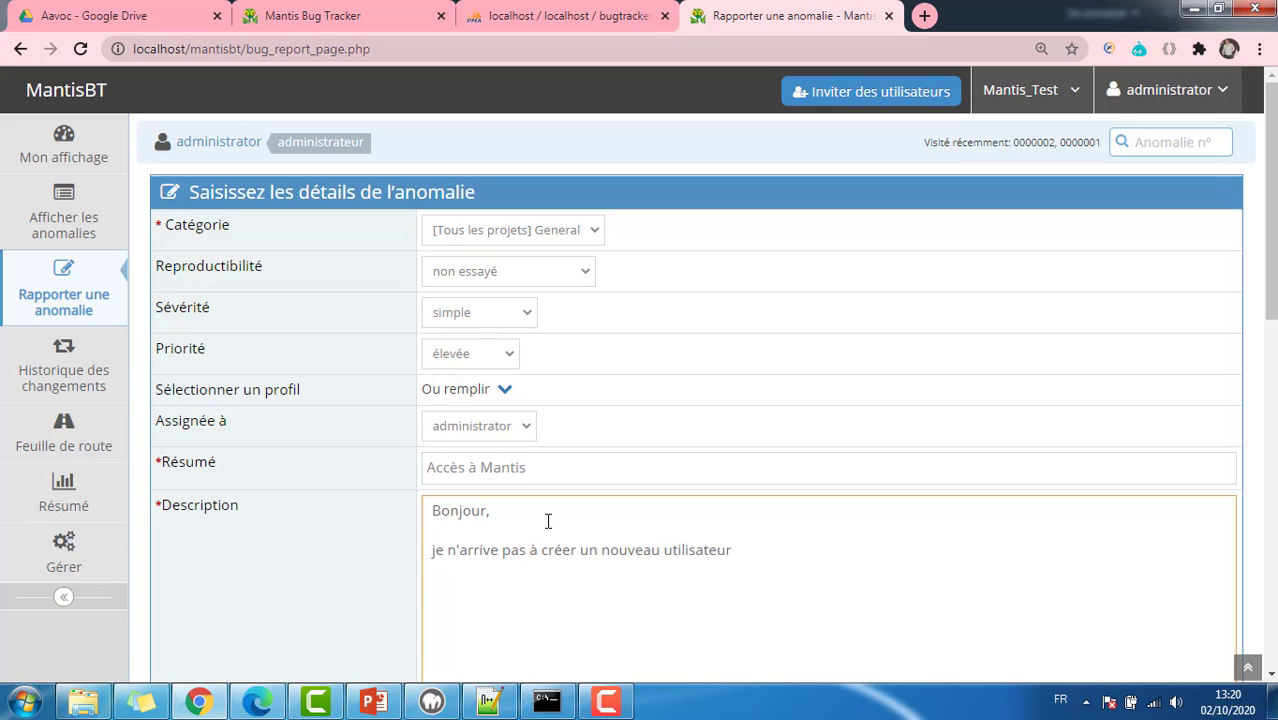
text(Merci de m'assister po)
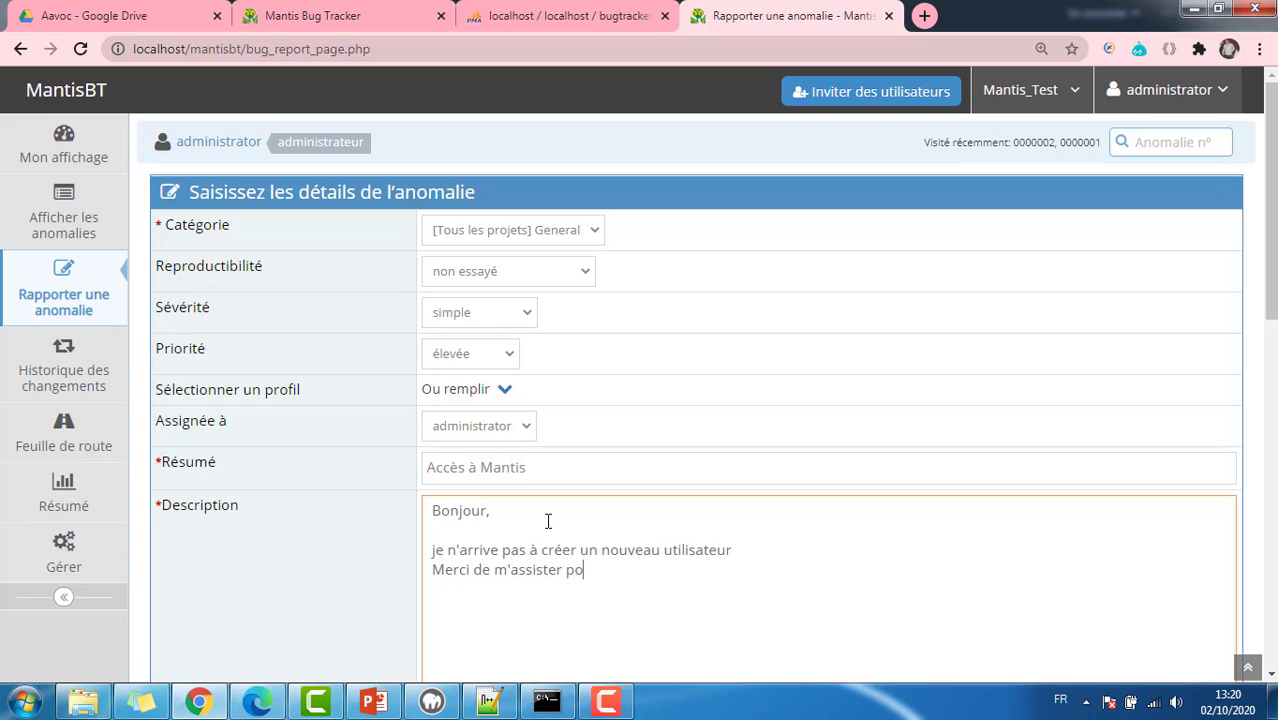
text(ur créer un utilisateur)
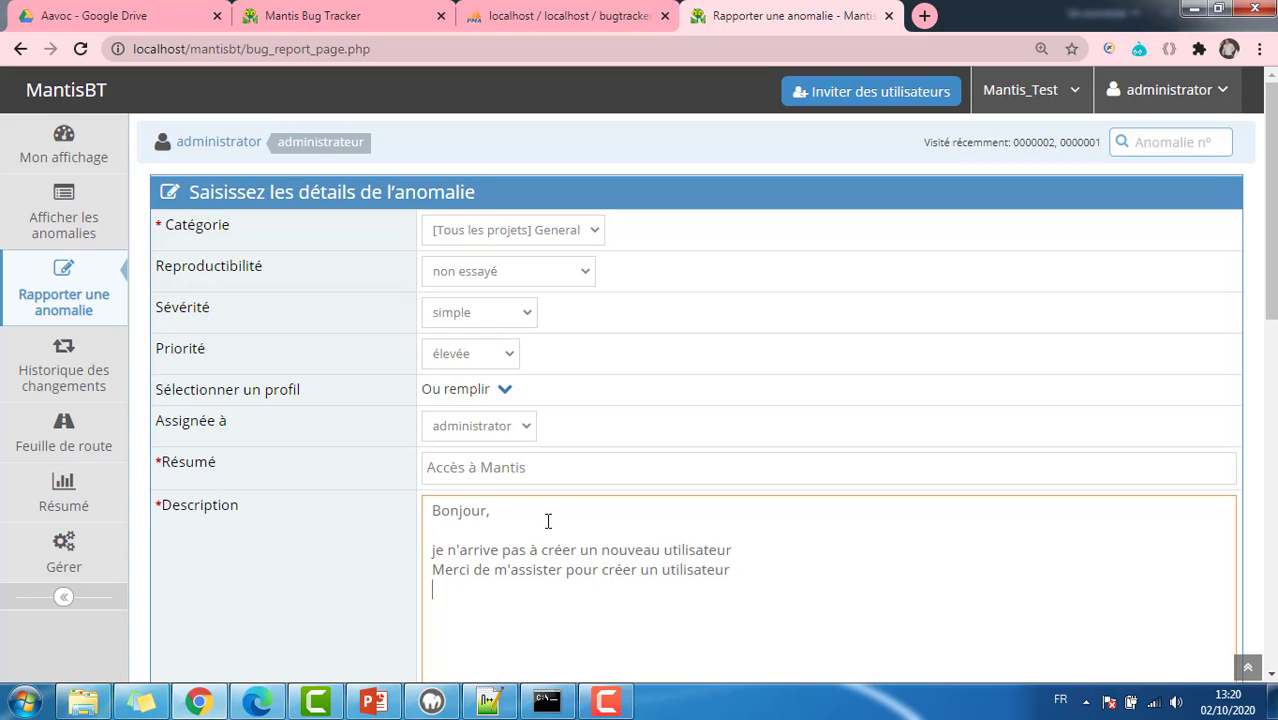
key(Return)
text(Cordialemet)
scroll(548, 521, down, 3)
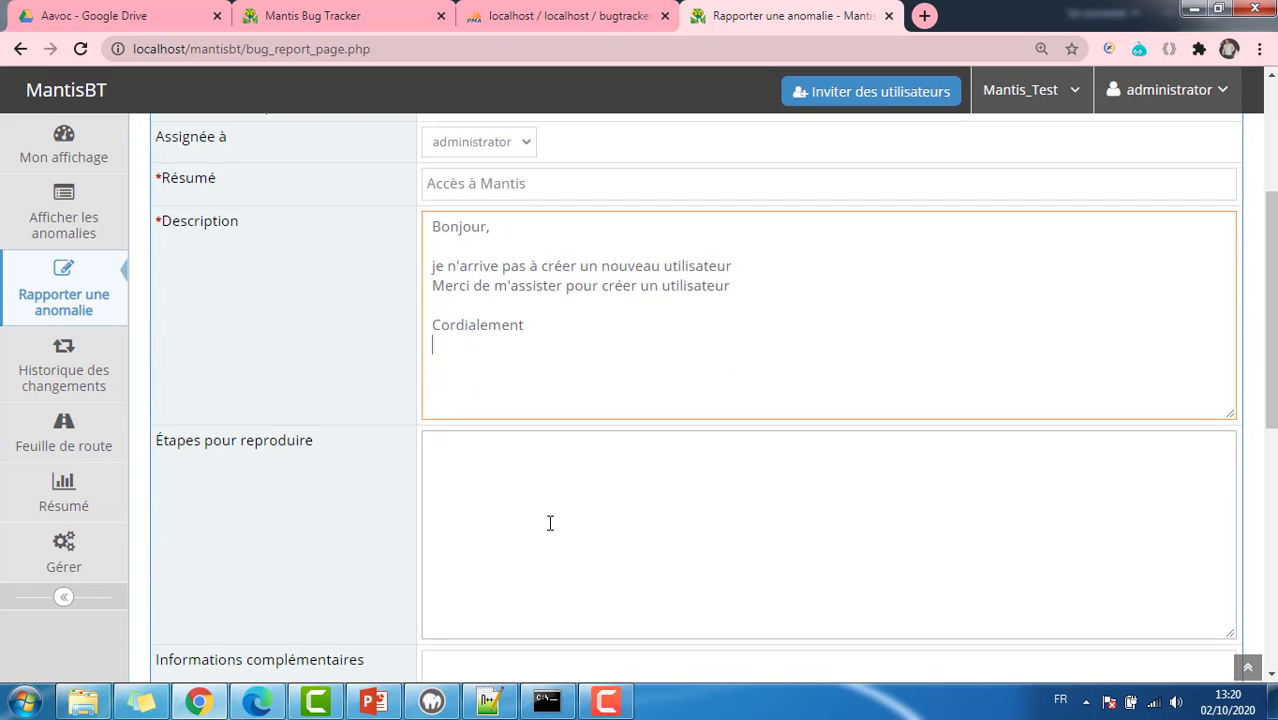
scroll(550, 523, down, 2)
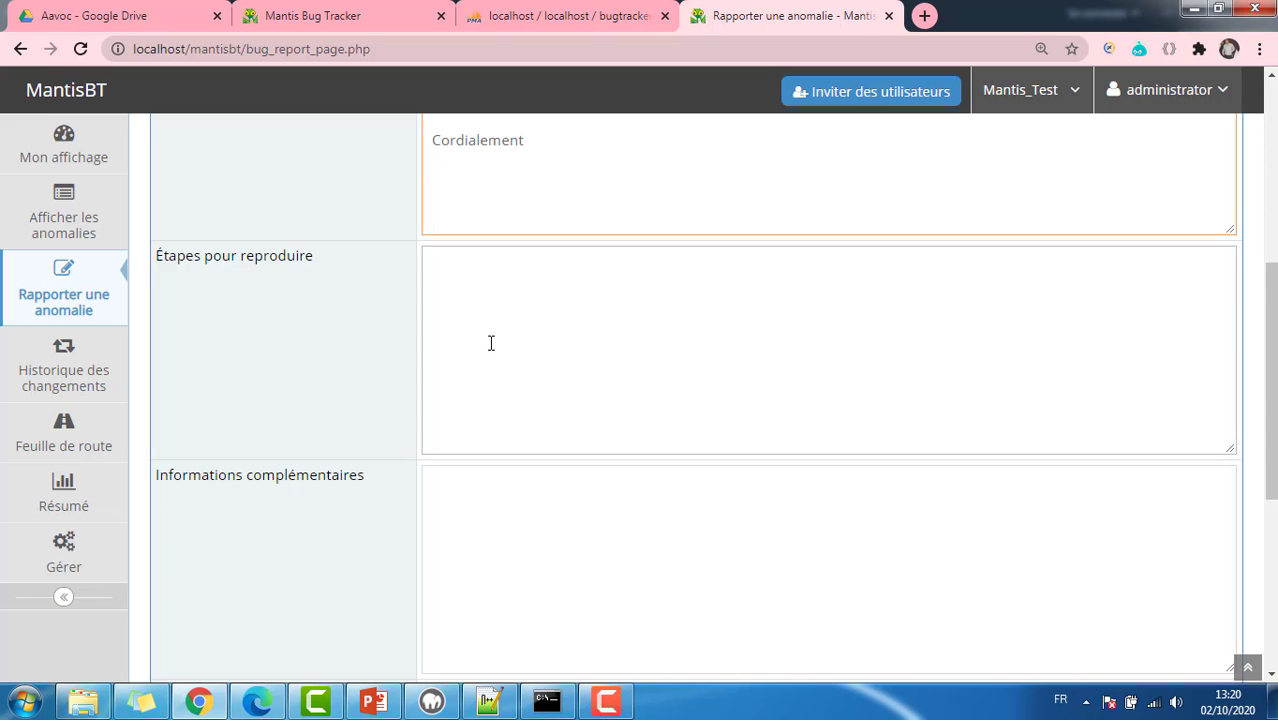
scroll(491, 342, down, 4)
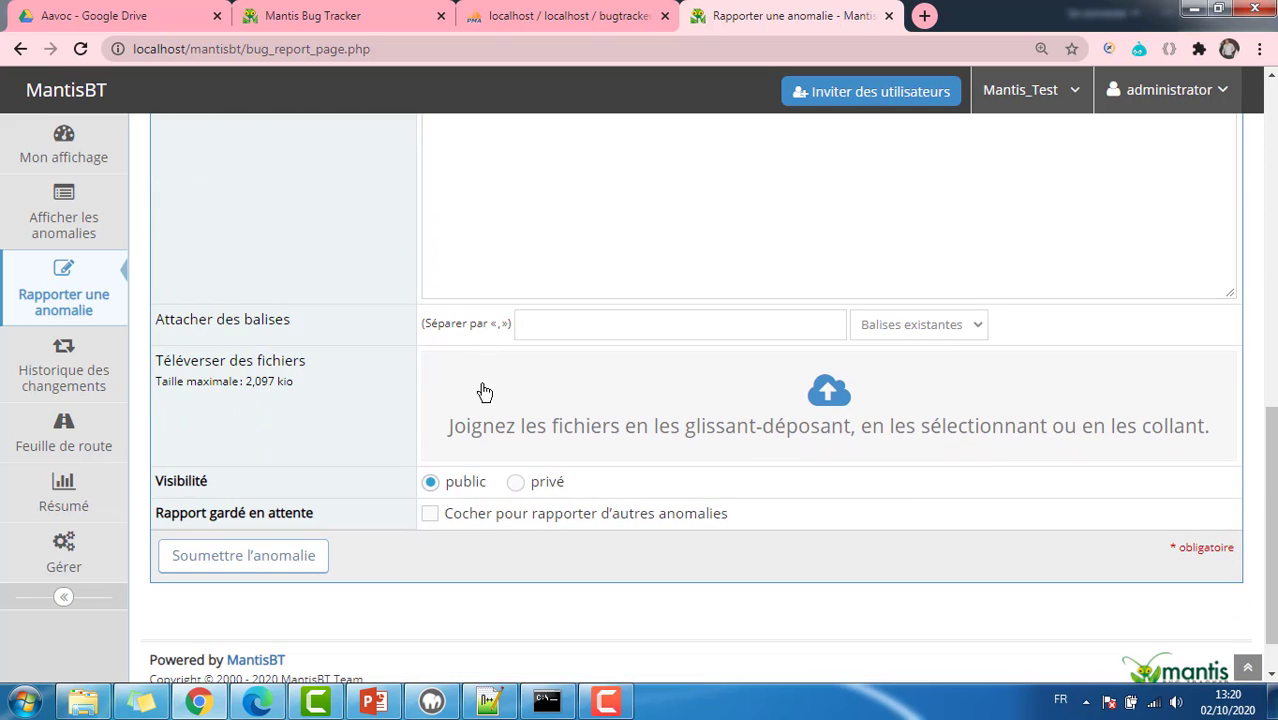
Step: Submit the report as issue 0000003 in Mantis_Test, view it, and check Mon affichage
click(236, 562)
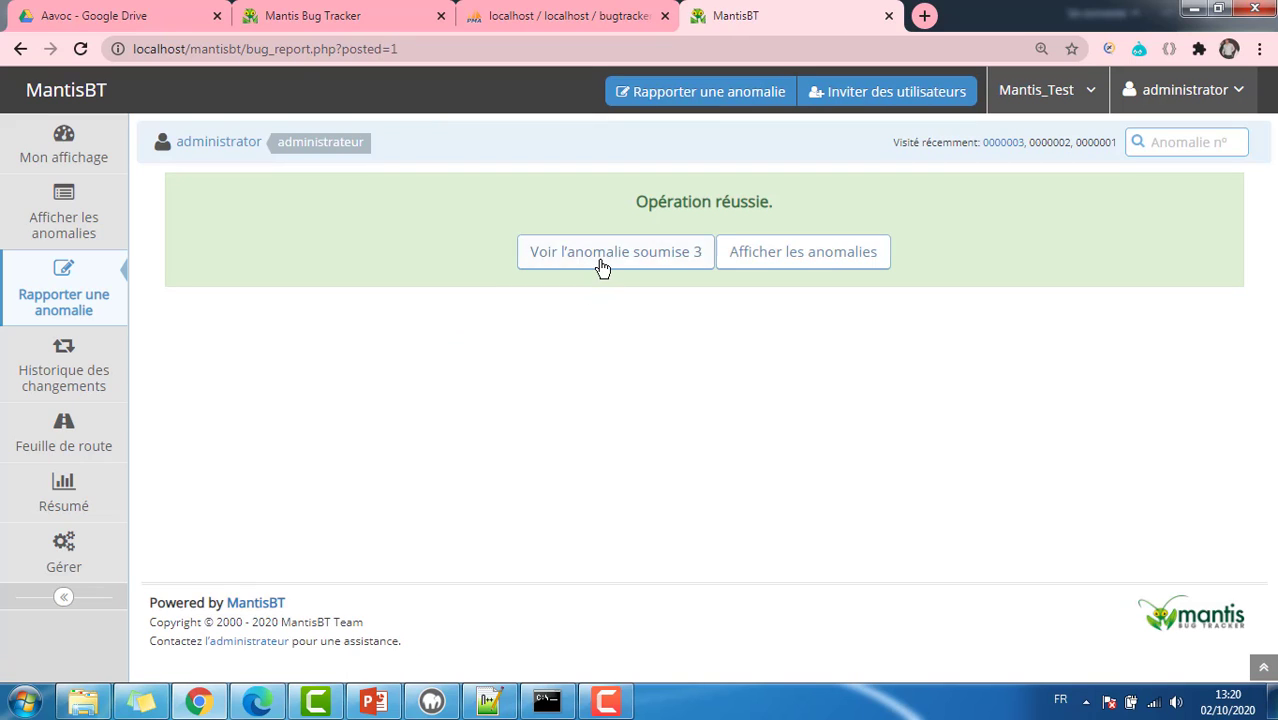
click(605, 263)
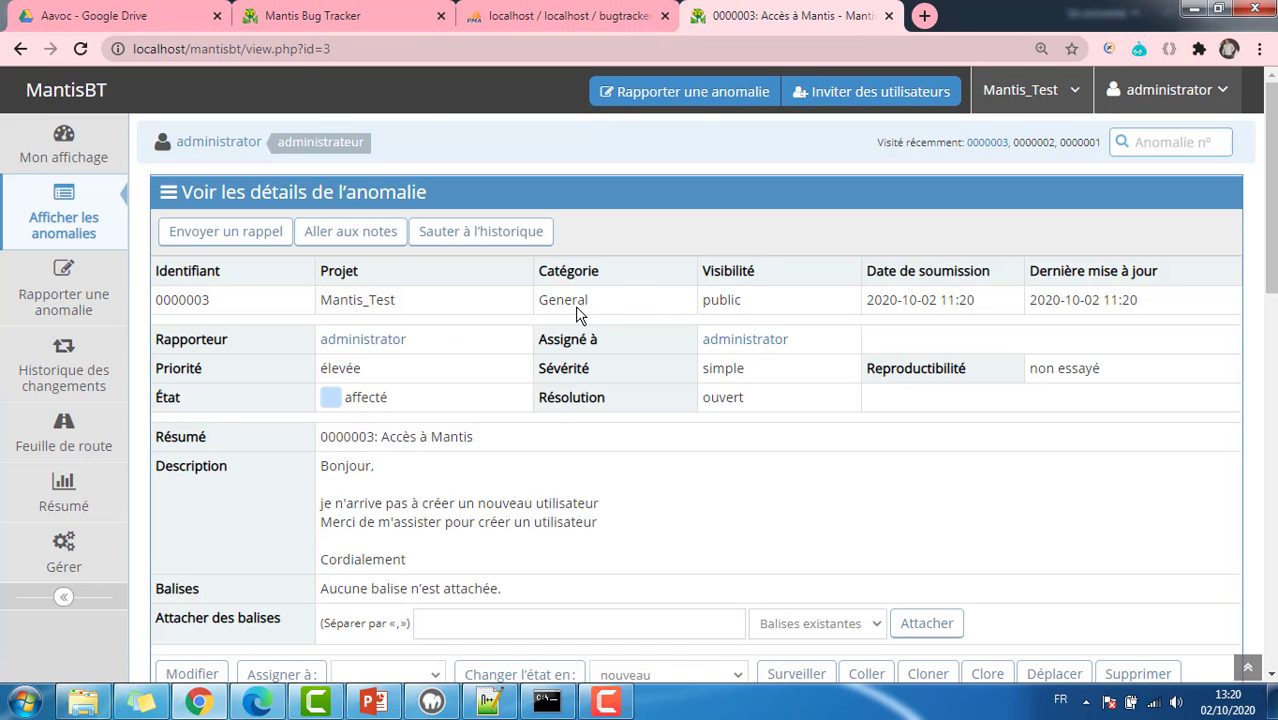
click(60, 160)
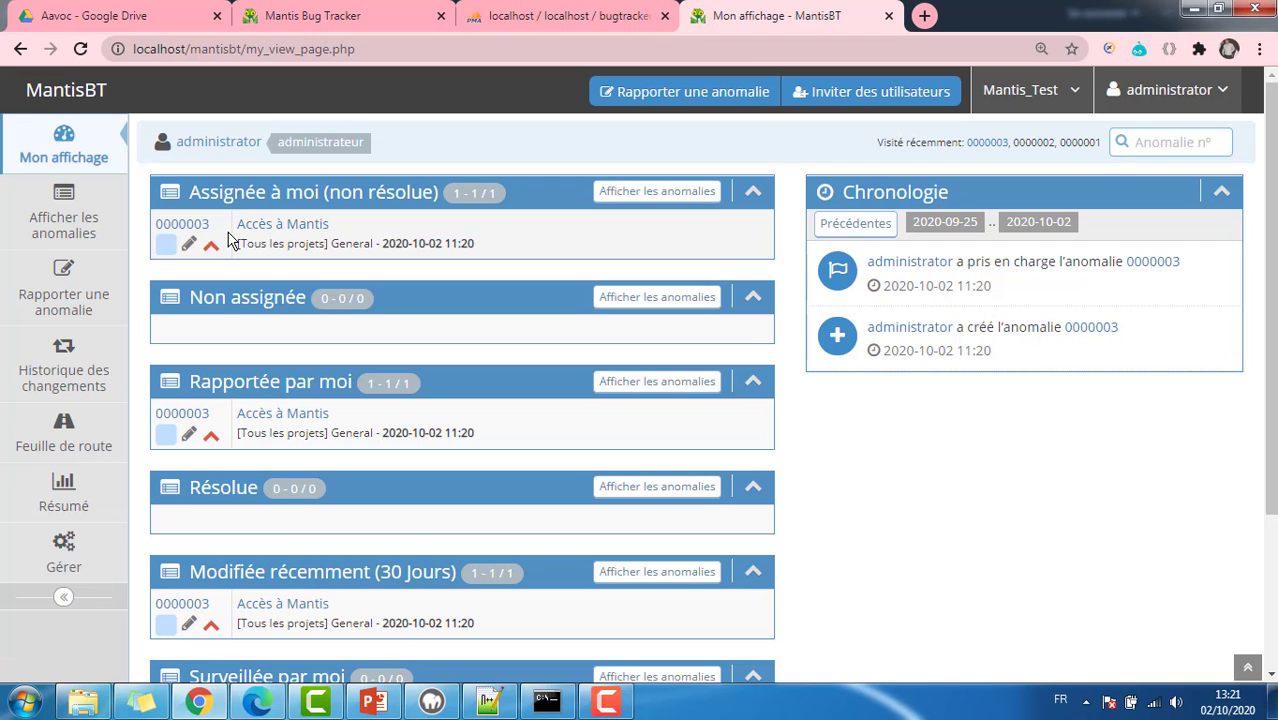
Step: Reopen the 'Accès à Mantis' issue, review its assignee options unchanged, and open it for editing
click(276, 224)
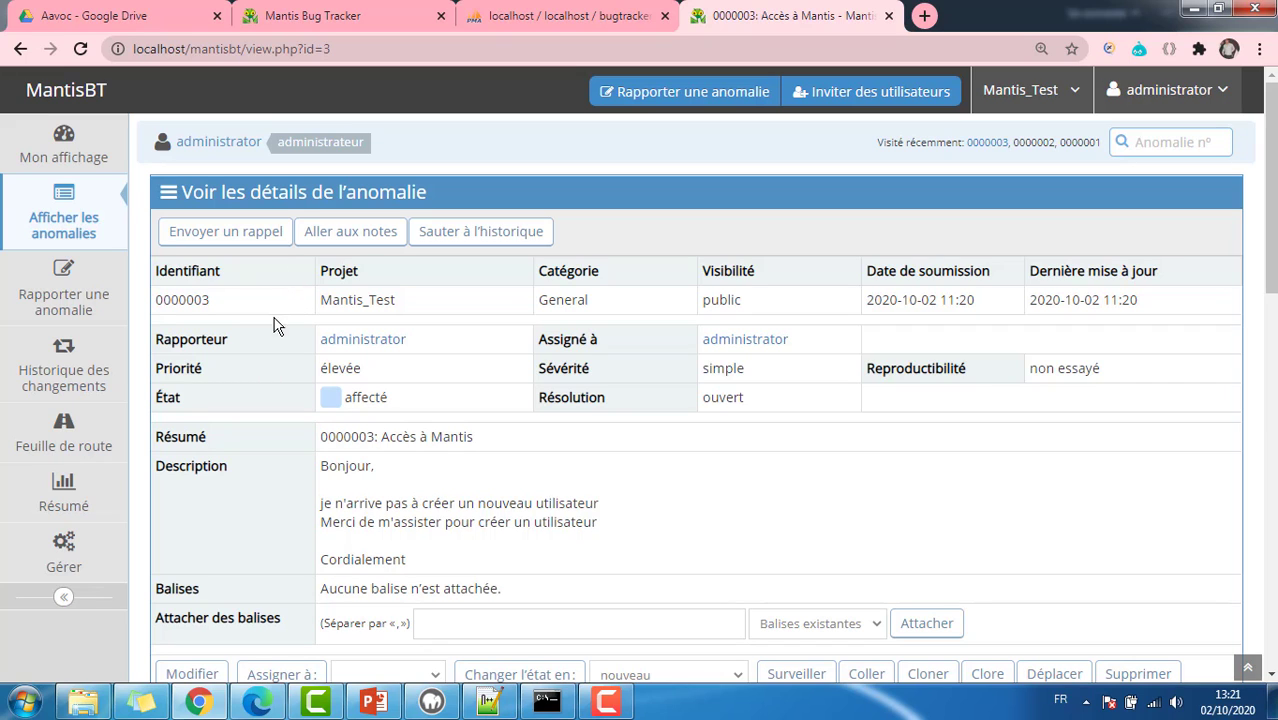
scroll(447, 342, down, 2)
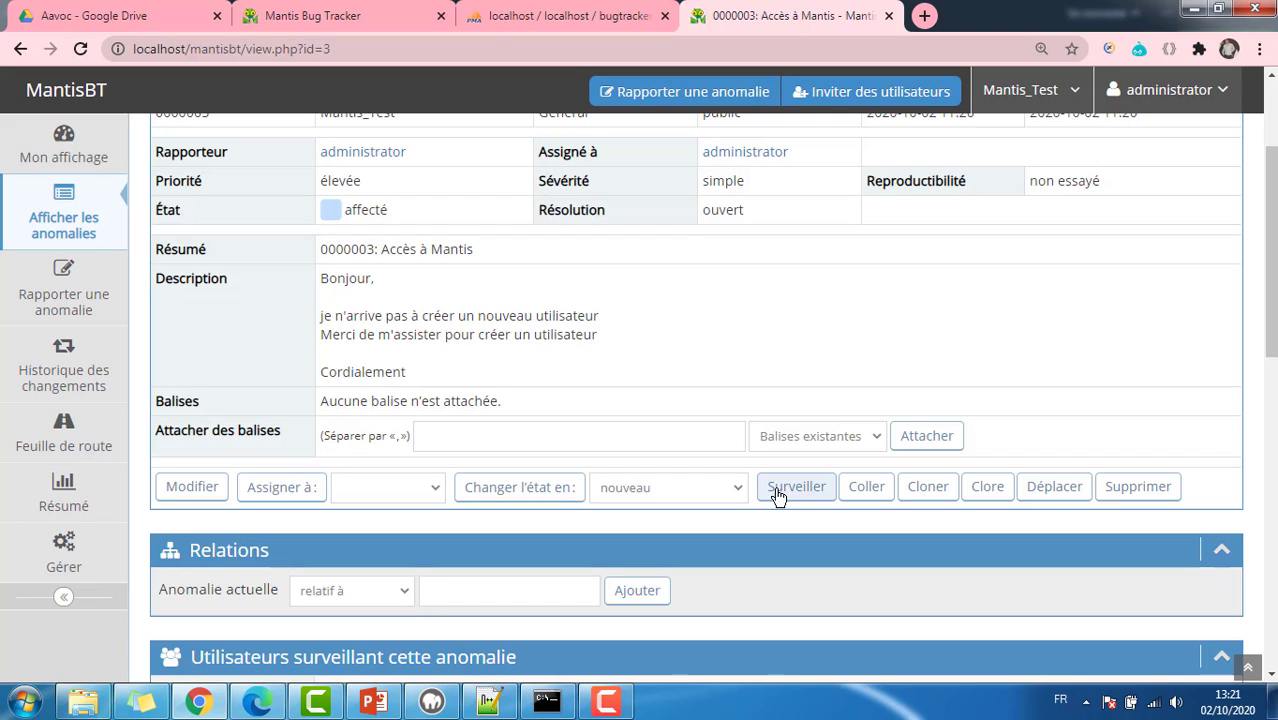
click(393, 491)
click(393, 491)
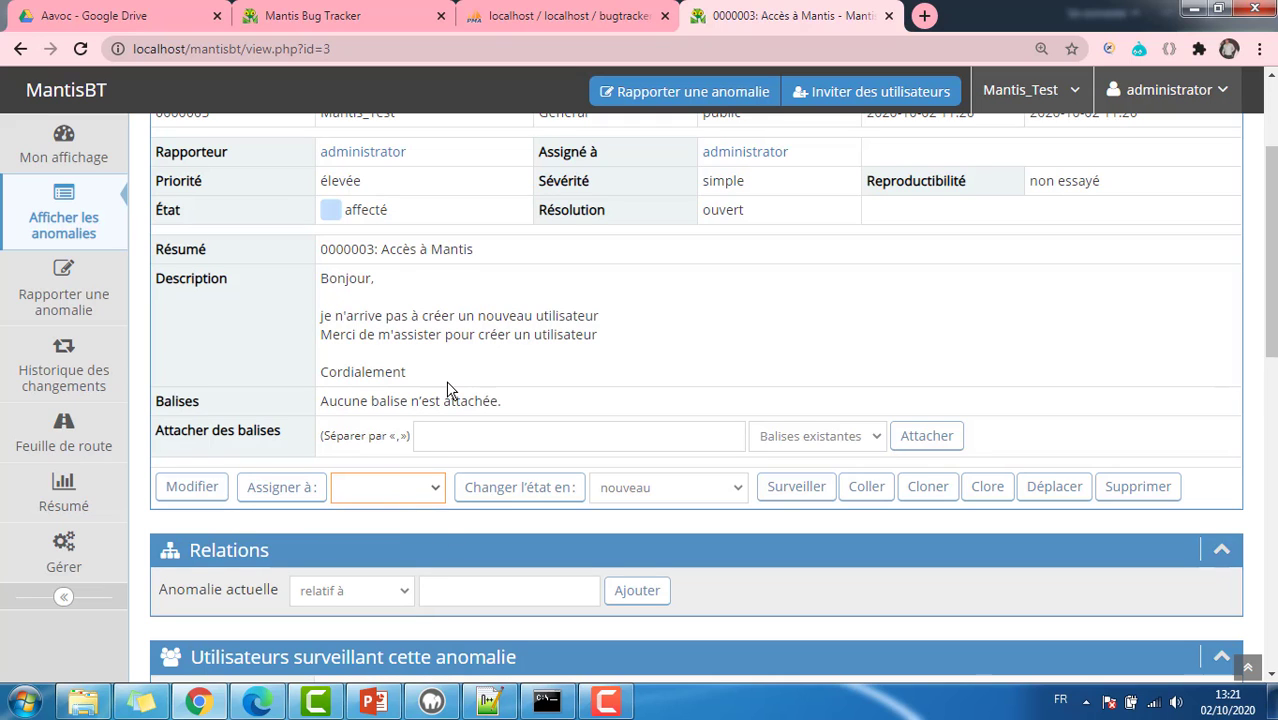
scroll(447, 390, down, 1)
scroll(452, 395, down, 1)
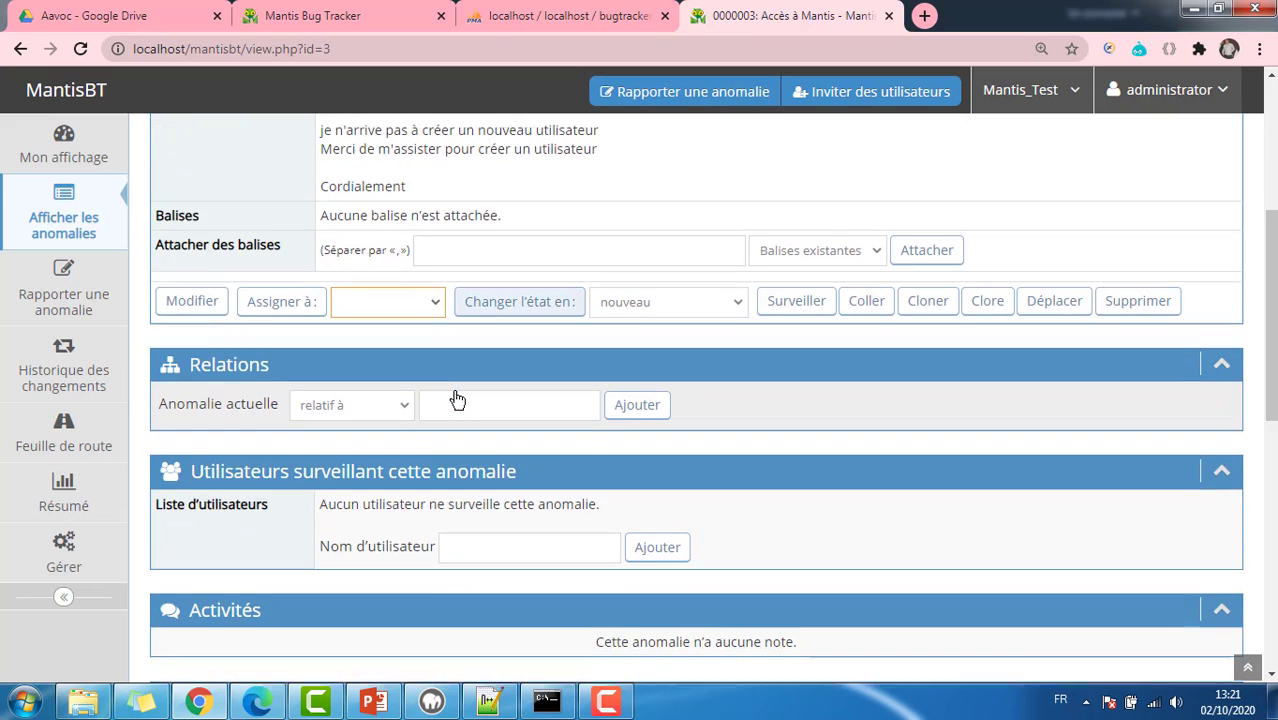
scroll(457, 400, down, 1)
scroll(456, 398, up, 4)
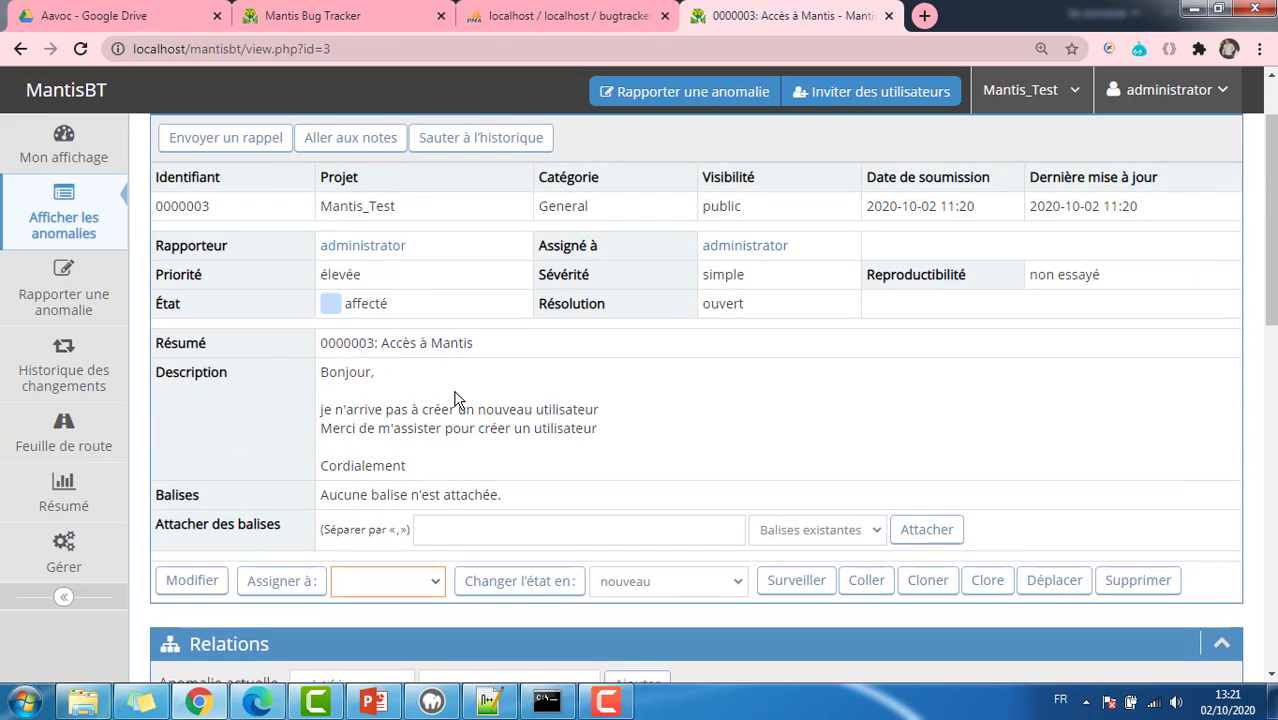
click(379, 306)
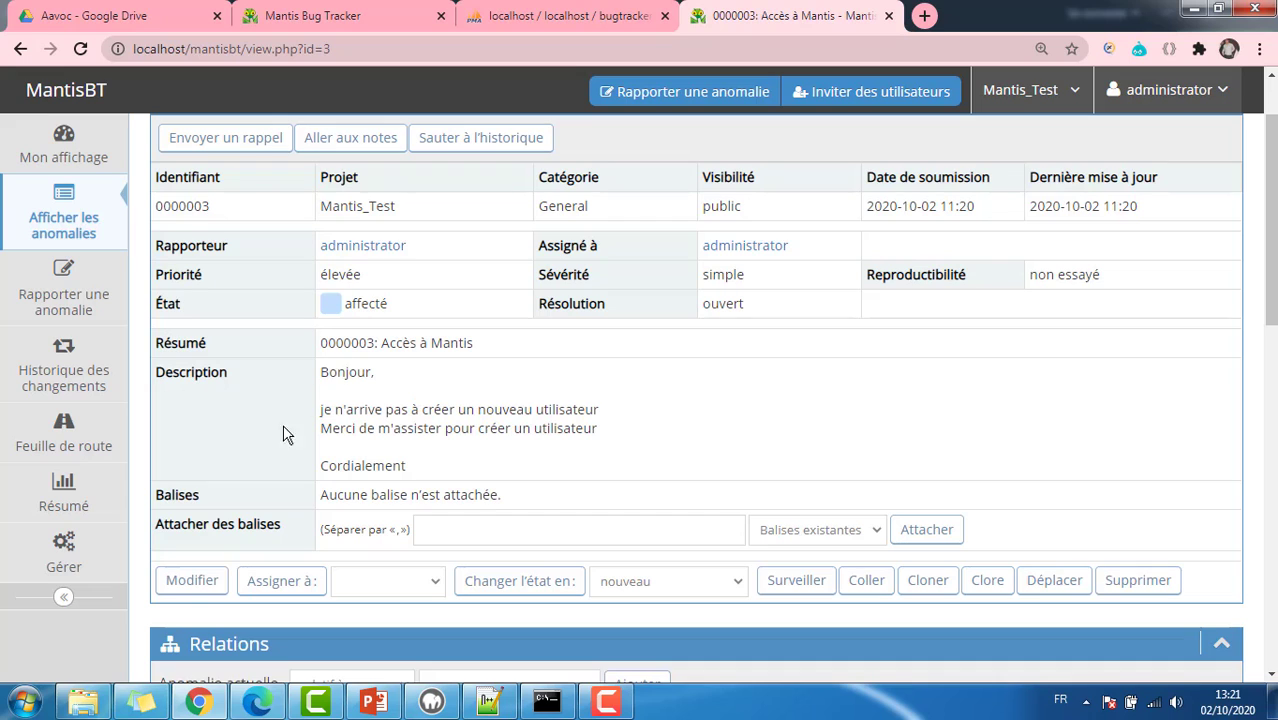
click(191, 582)
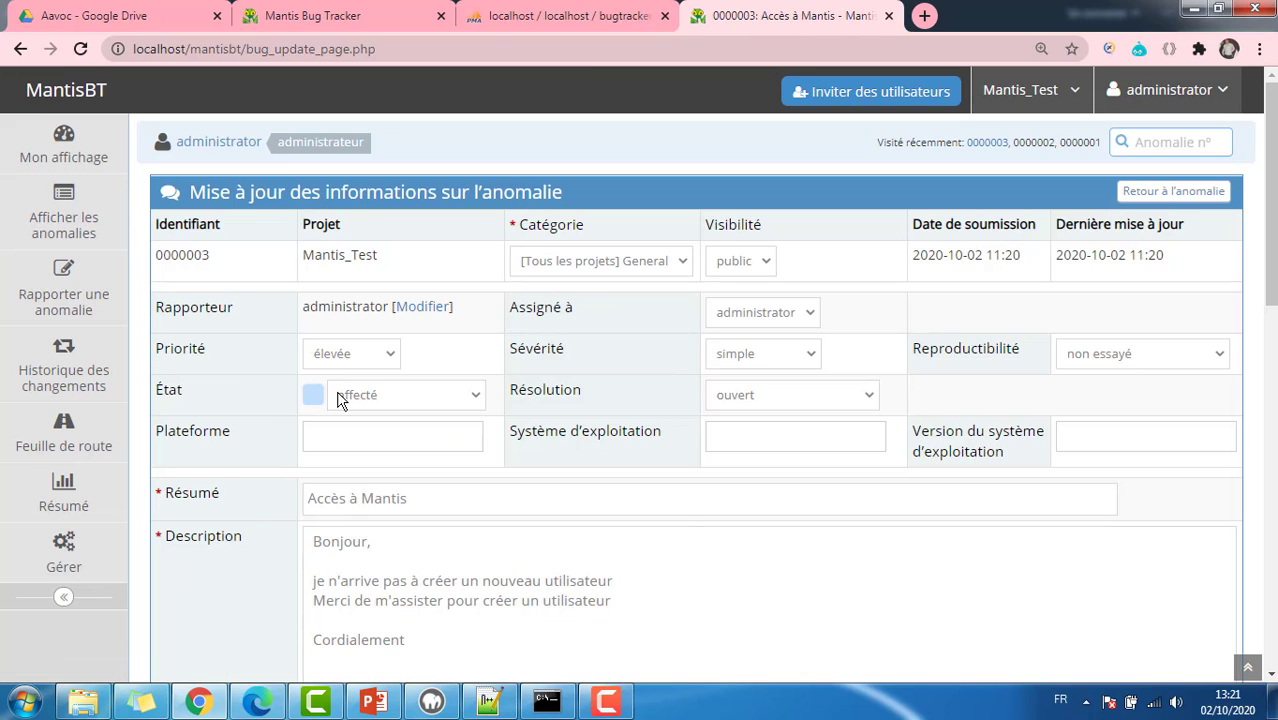
Step: Set issue 0000003's État from affecté to traité and save it, then open a new browser tab
click(381, 397)
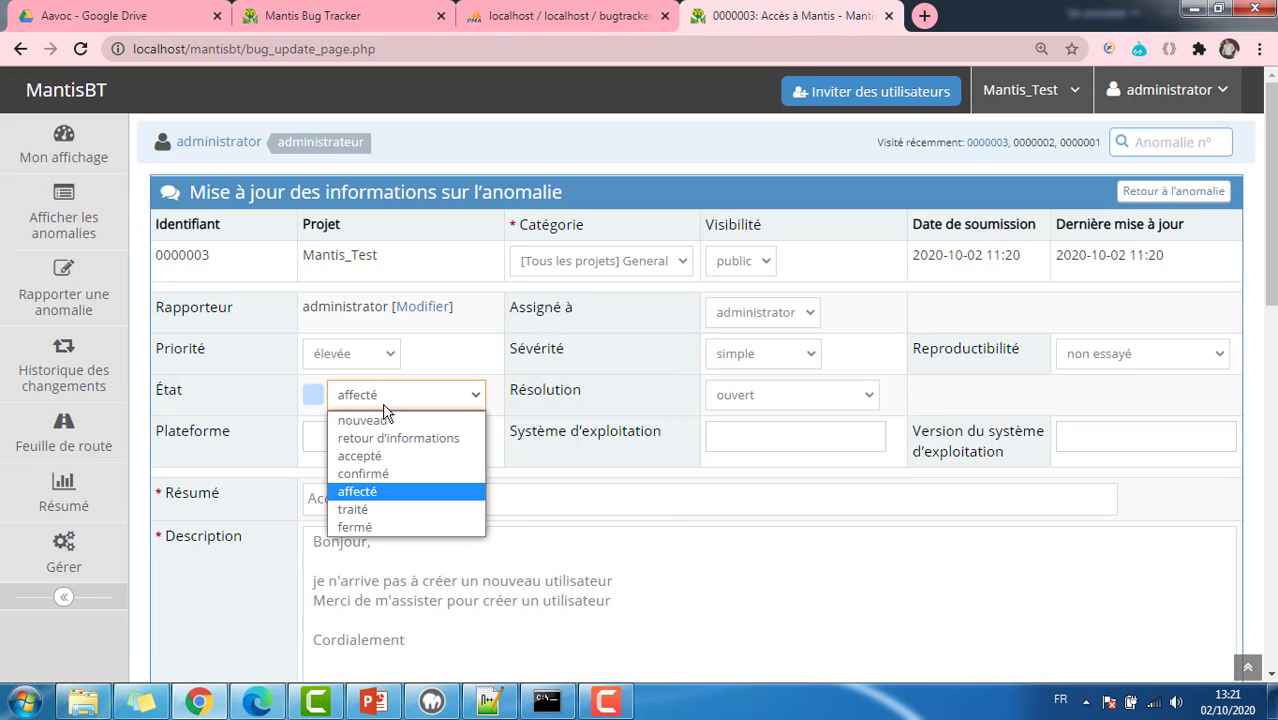
click(397, 509)
scroll(419, 423, down, 2)
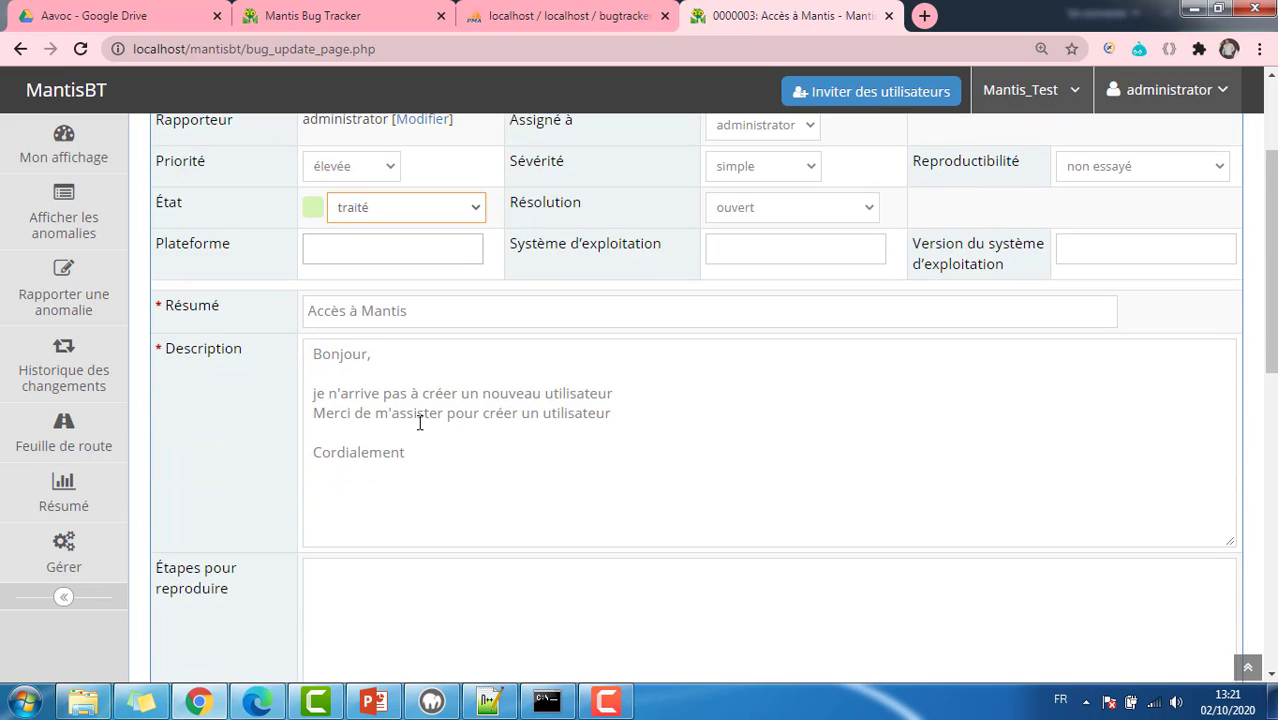
scroll(419, 423, down, 1)
scroll(420, 422, down, 4)
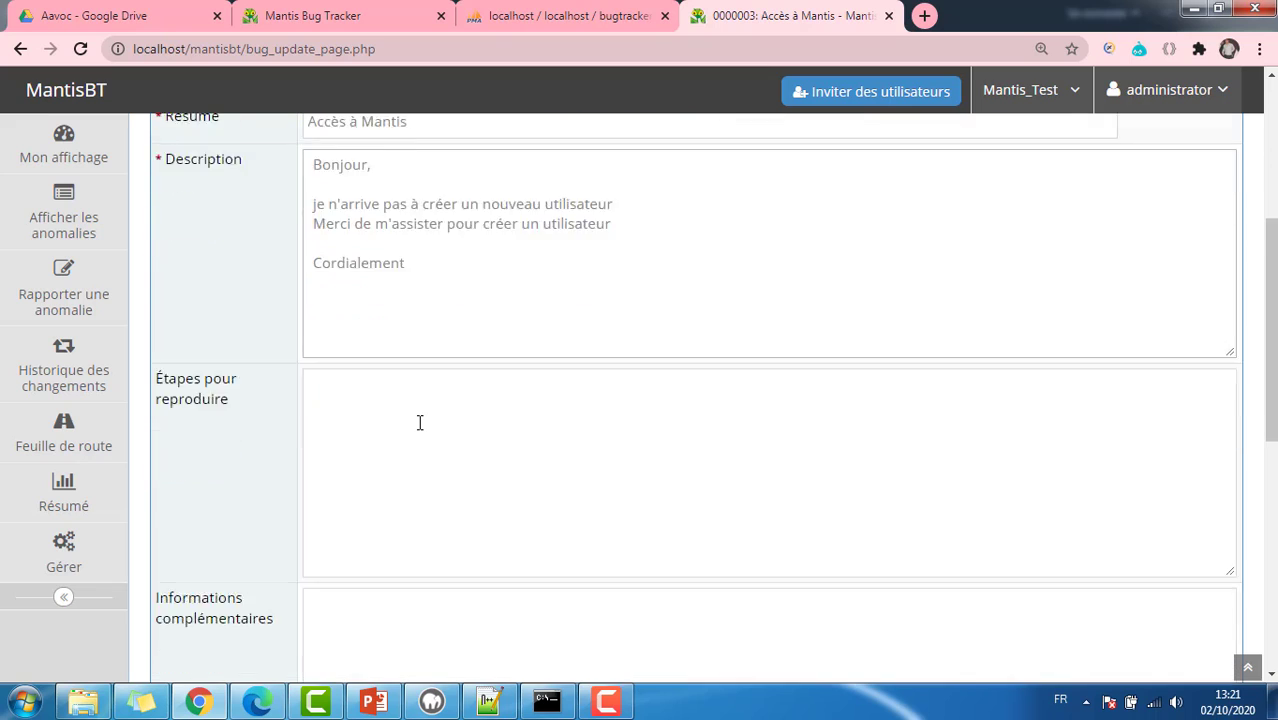
scroll(420, 422, down, 2)
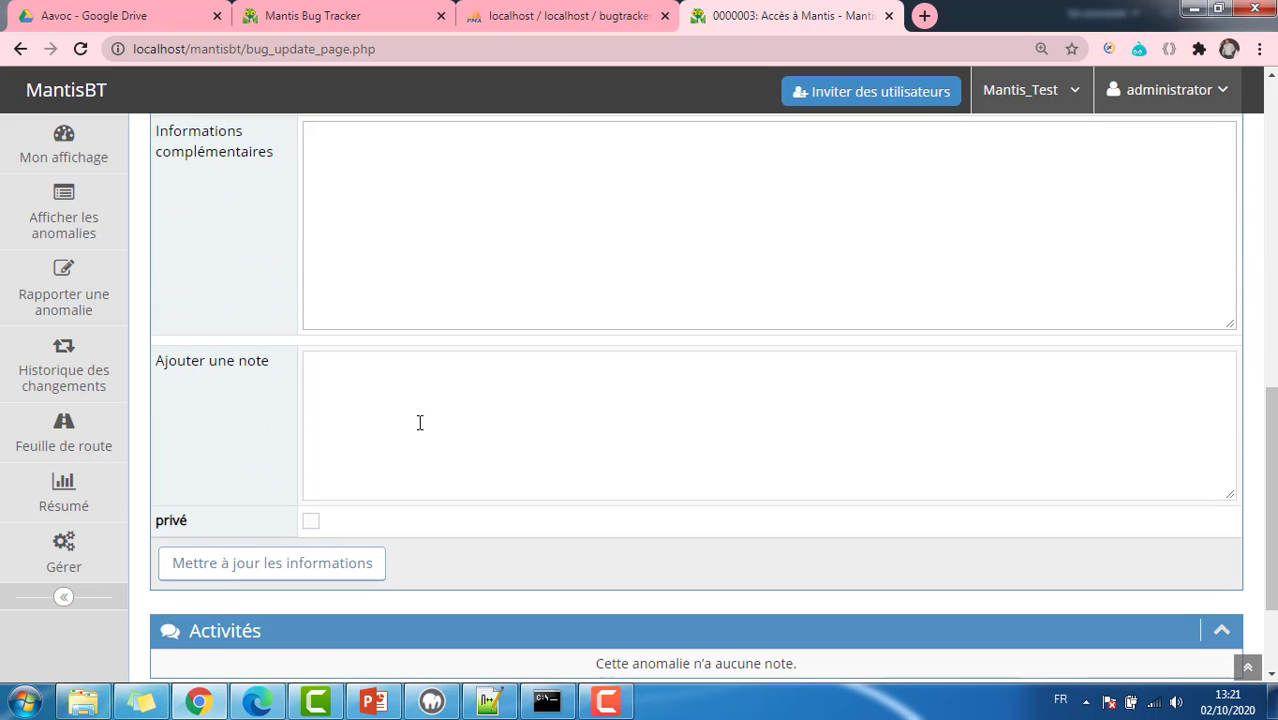
click(421, 420)
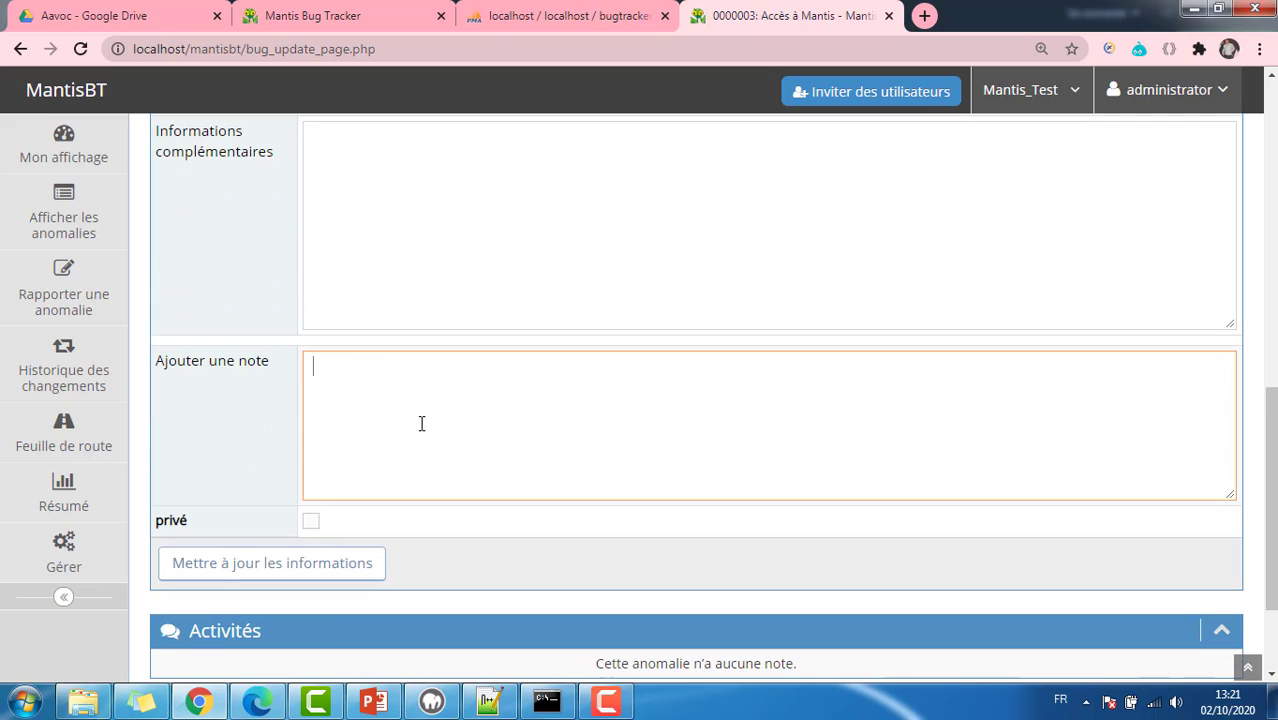
click(304, 573)
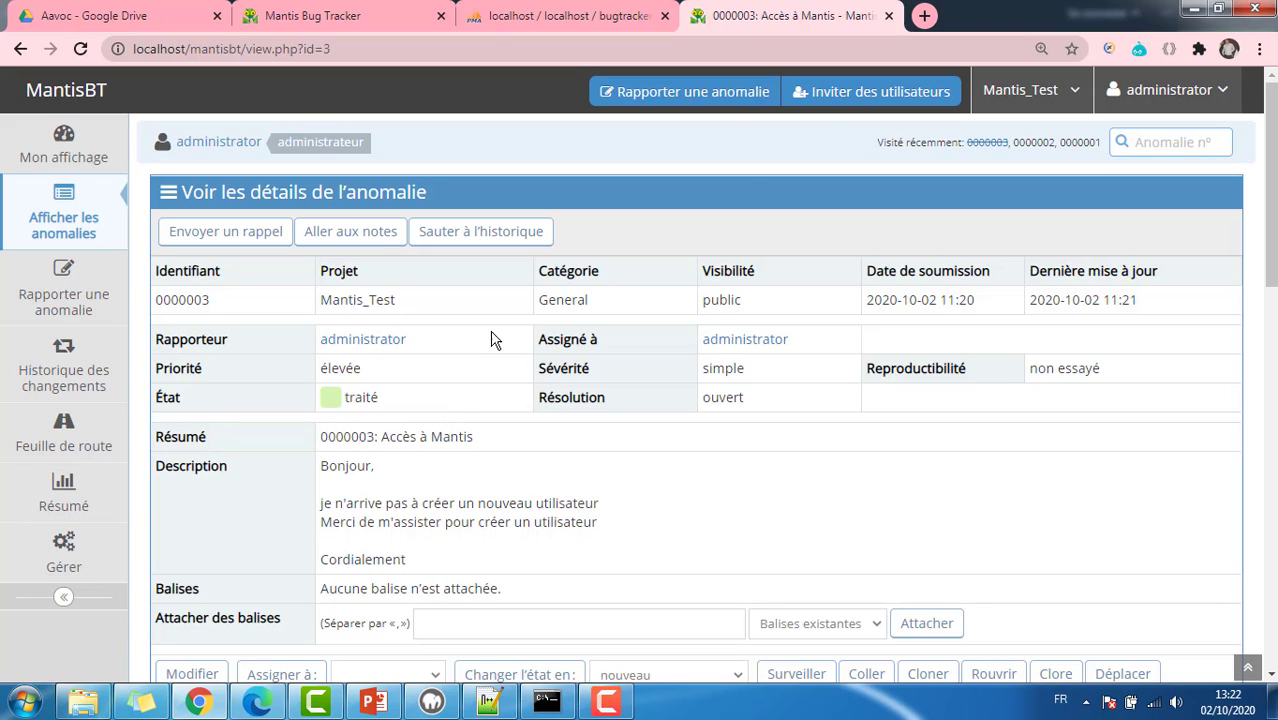
click(925, 16)
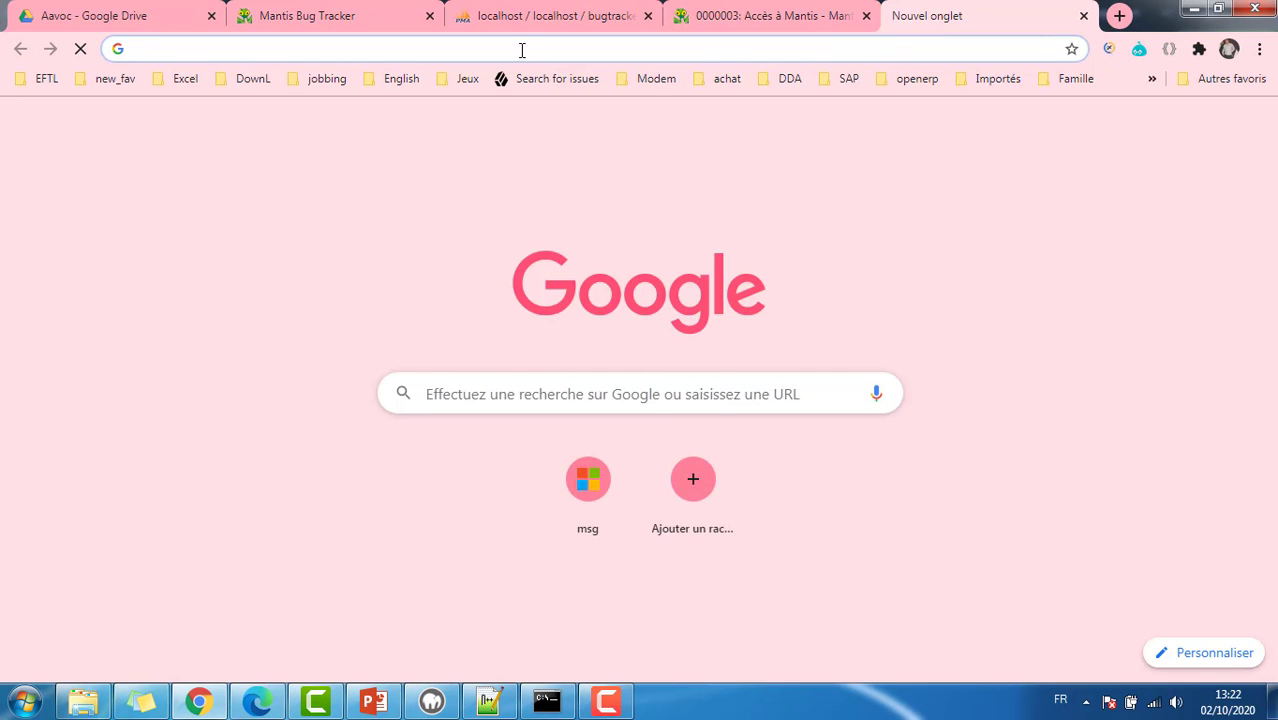
Step: Go to localhost:8080/squash/login and sign in to Squash TM with the autofilled administrator credentials
text(local)
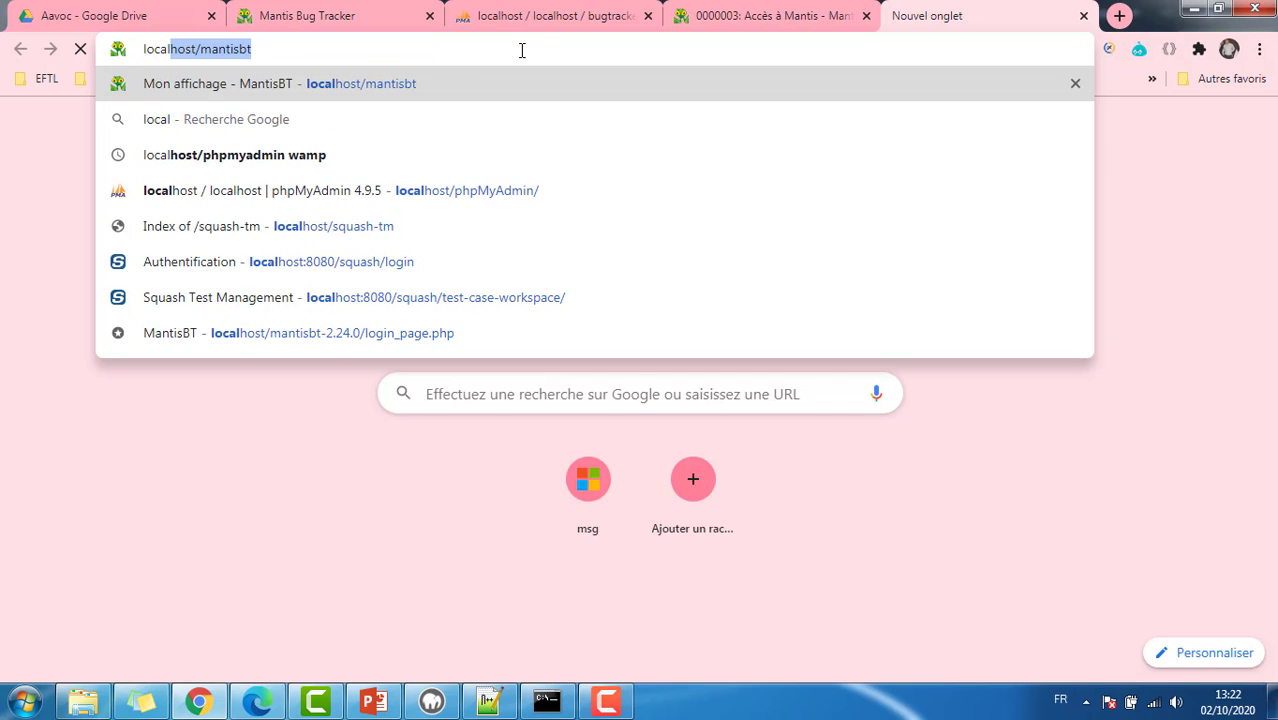
text(host/s)
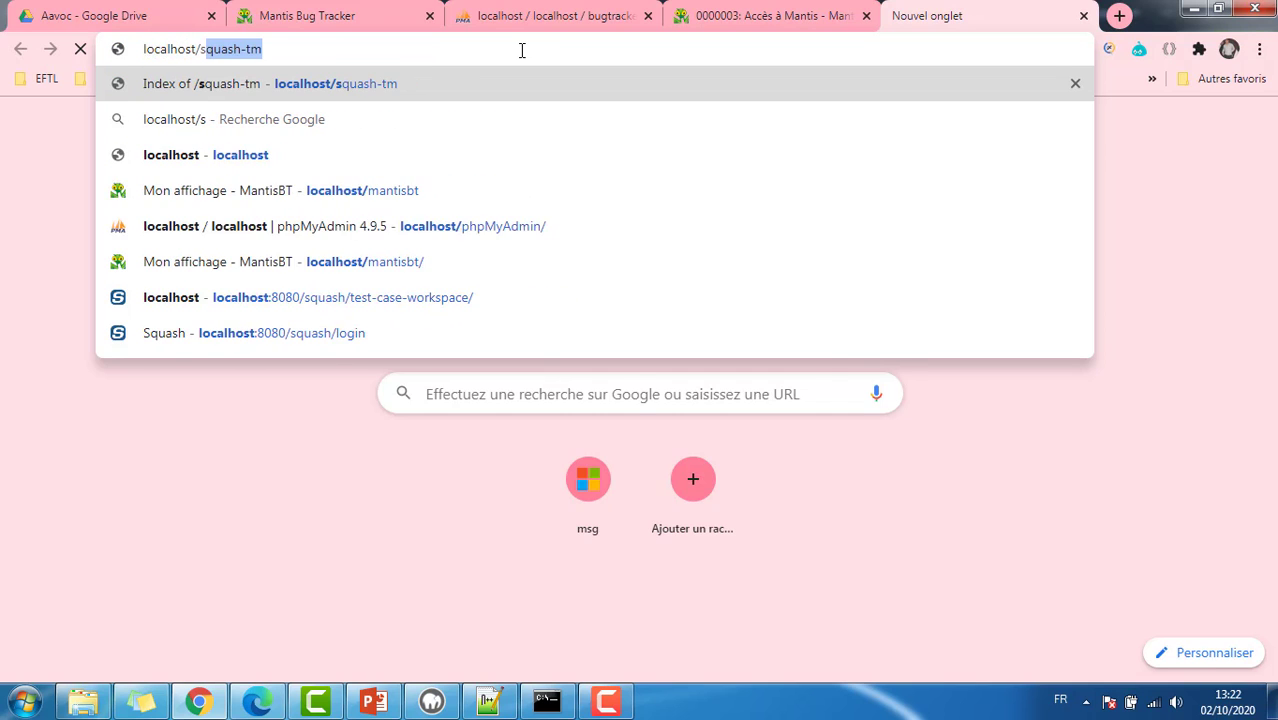
key(BackSpace)
key(BackSpace)
key(BackSpace)
text(:)
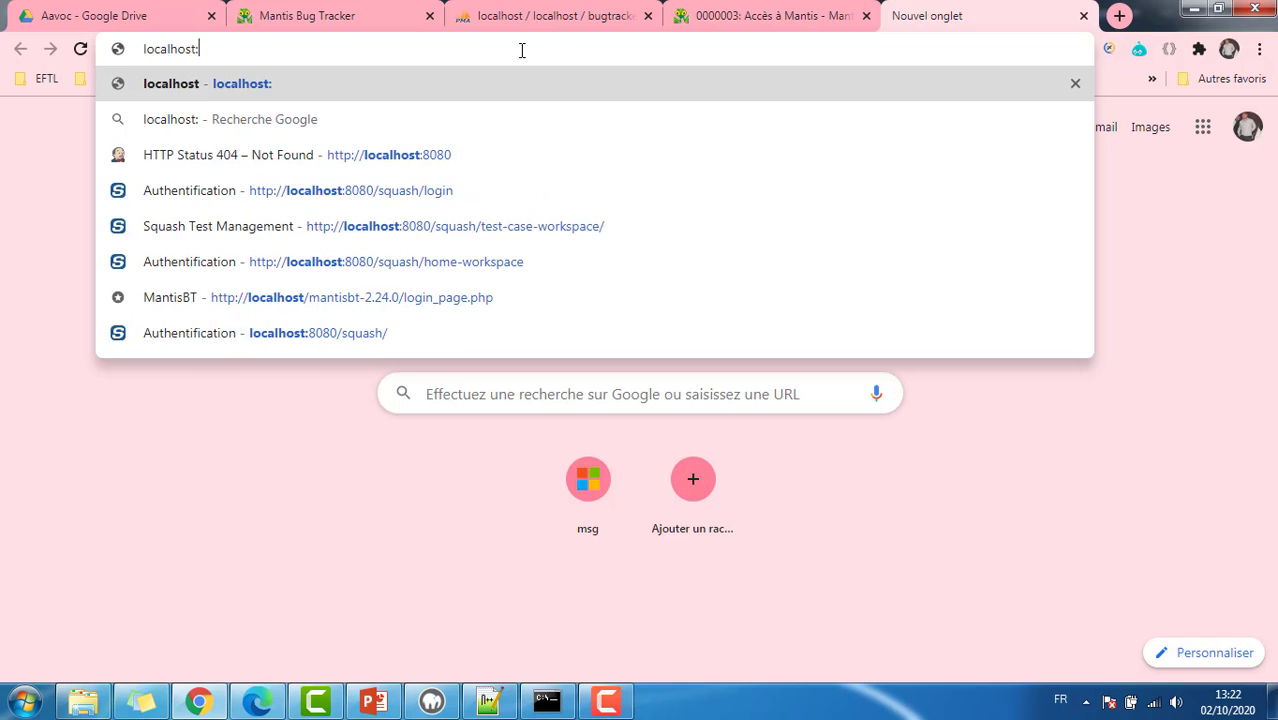
text(8080/)
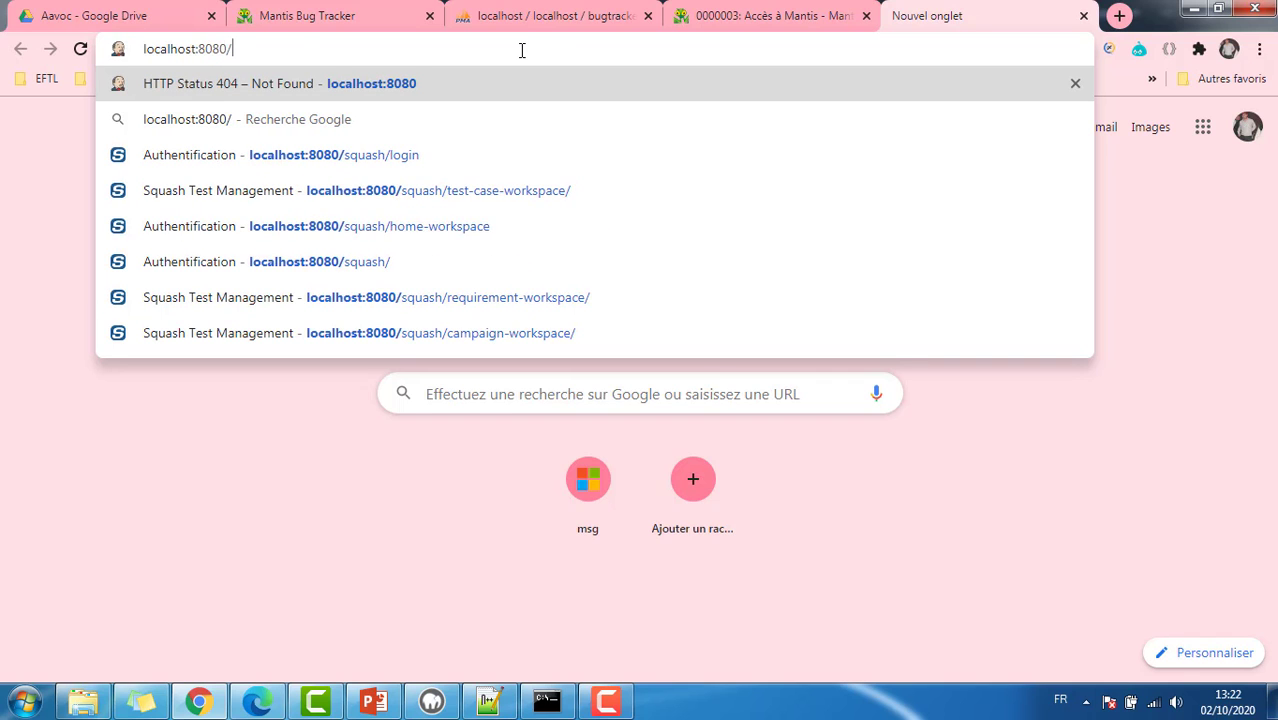
text(sq)
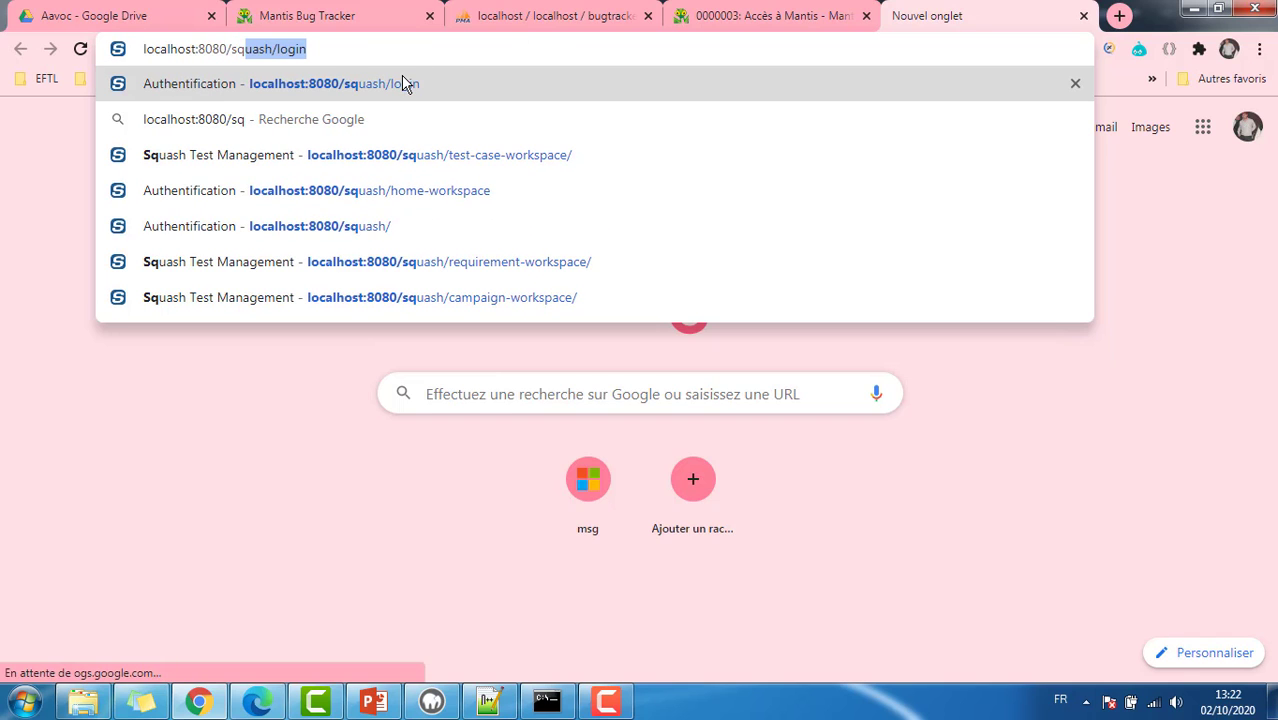
click(402, 82)
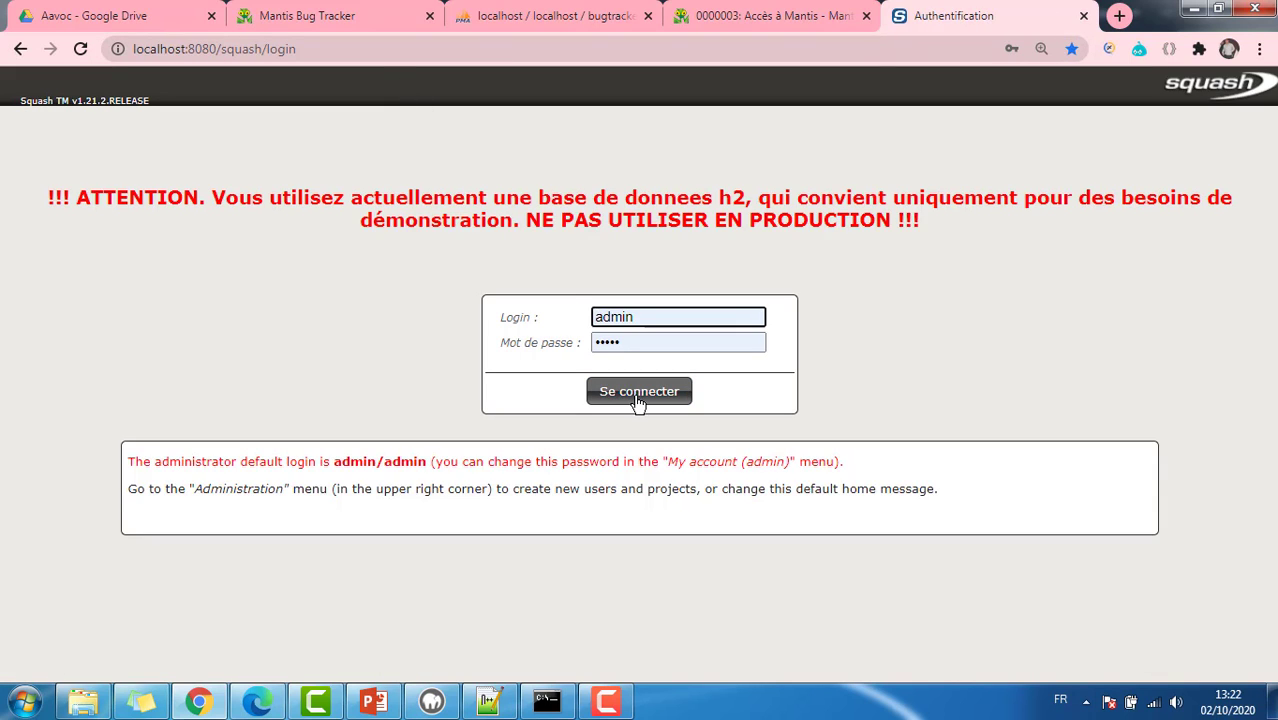
click(639, 395)
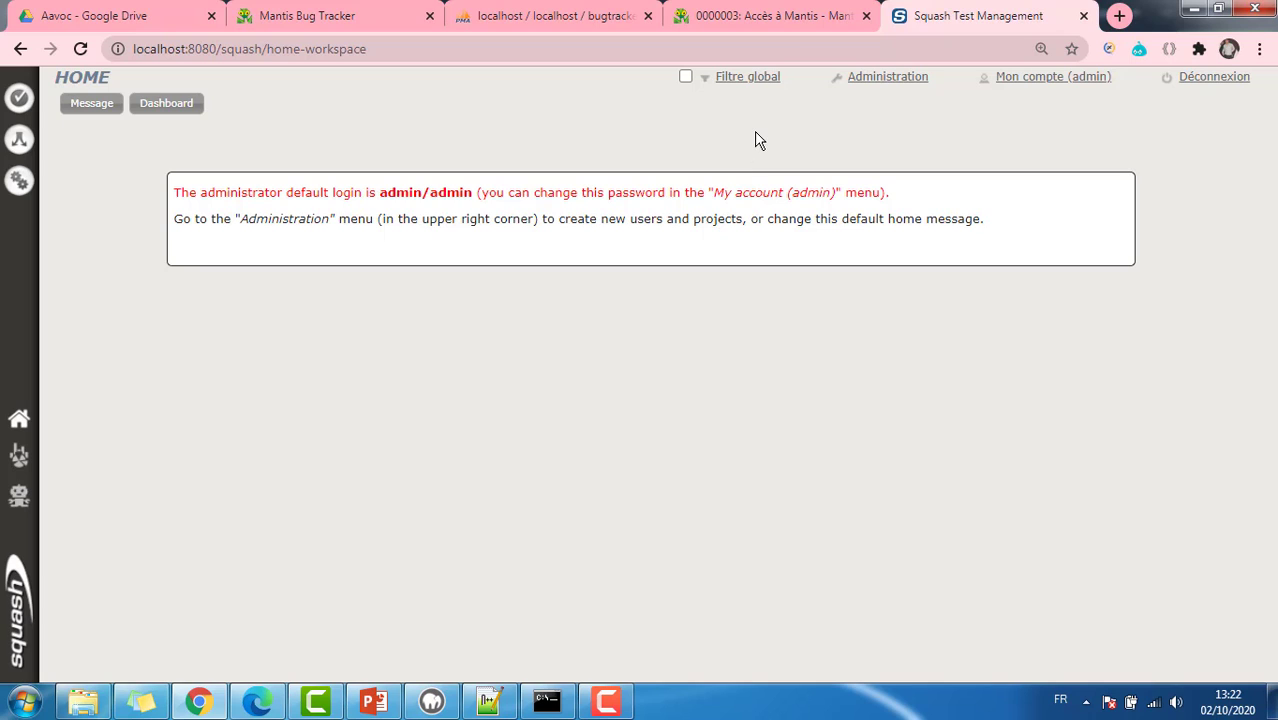
Step: From Administration, open the empty Bugtrackers management page and its Ajouter un bugtracker form
click(893, 80)
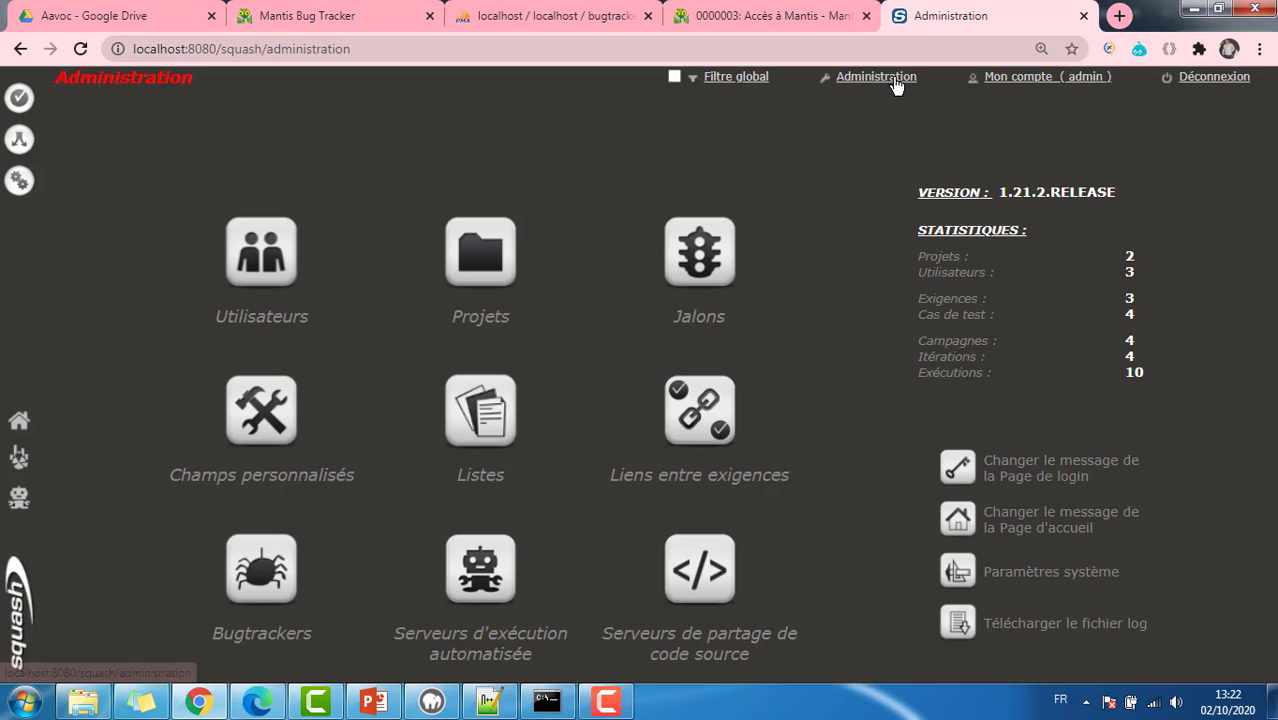
click(258, 557)
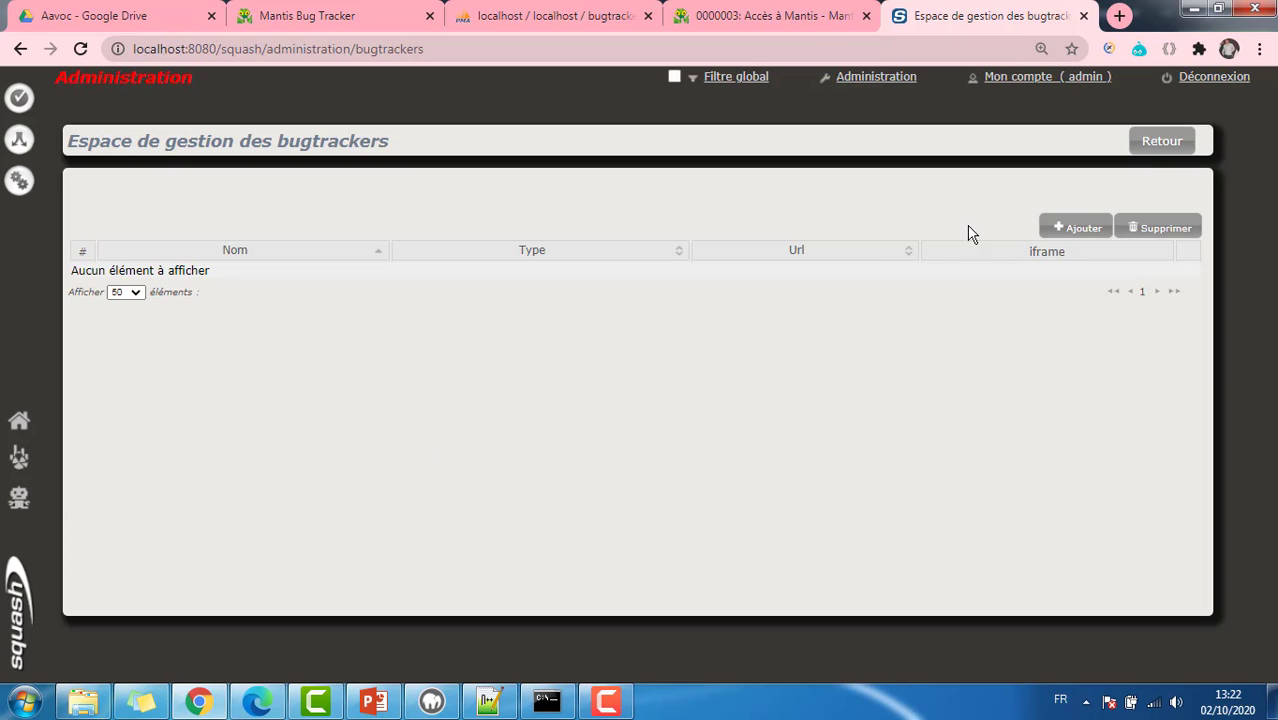
click(1076, 229)
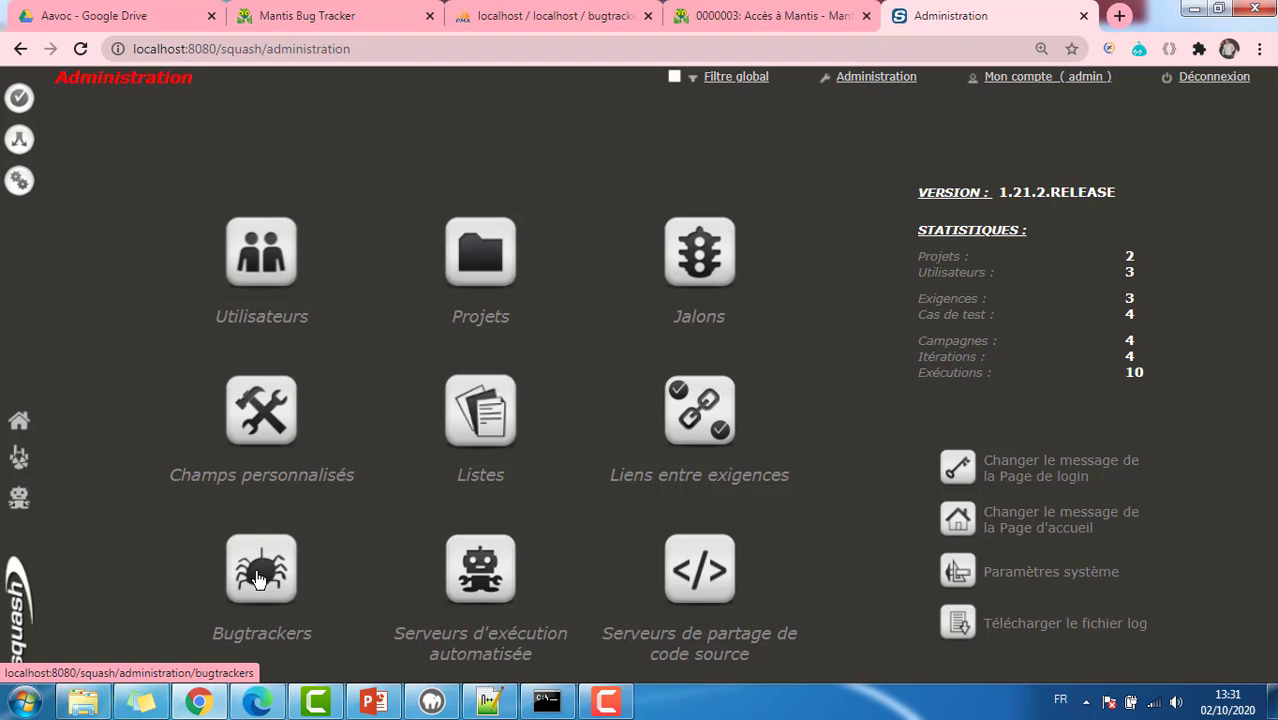
click(258, 578)
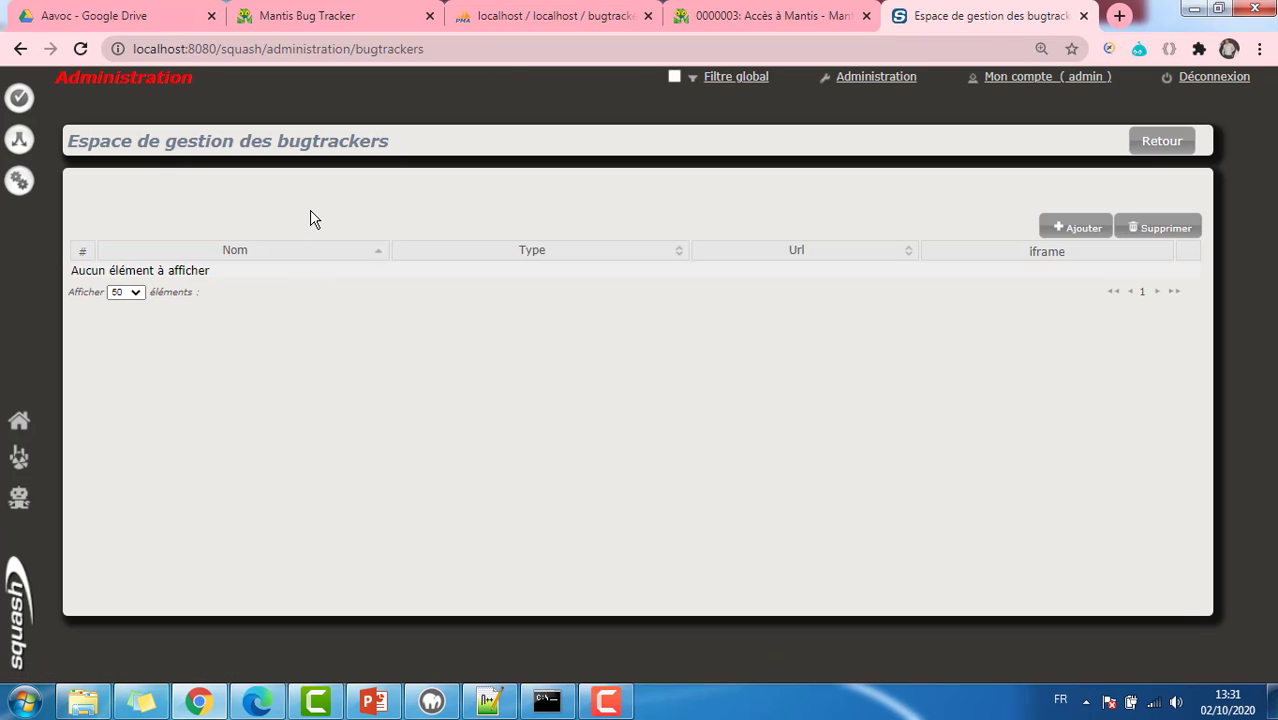
click(1077, 232)
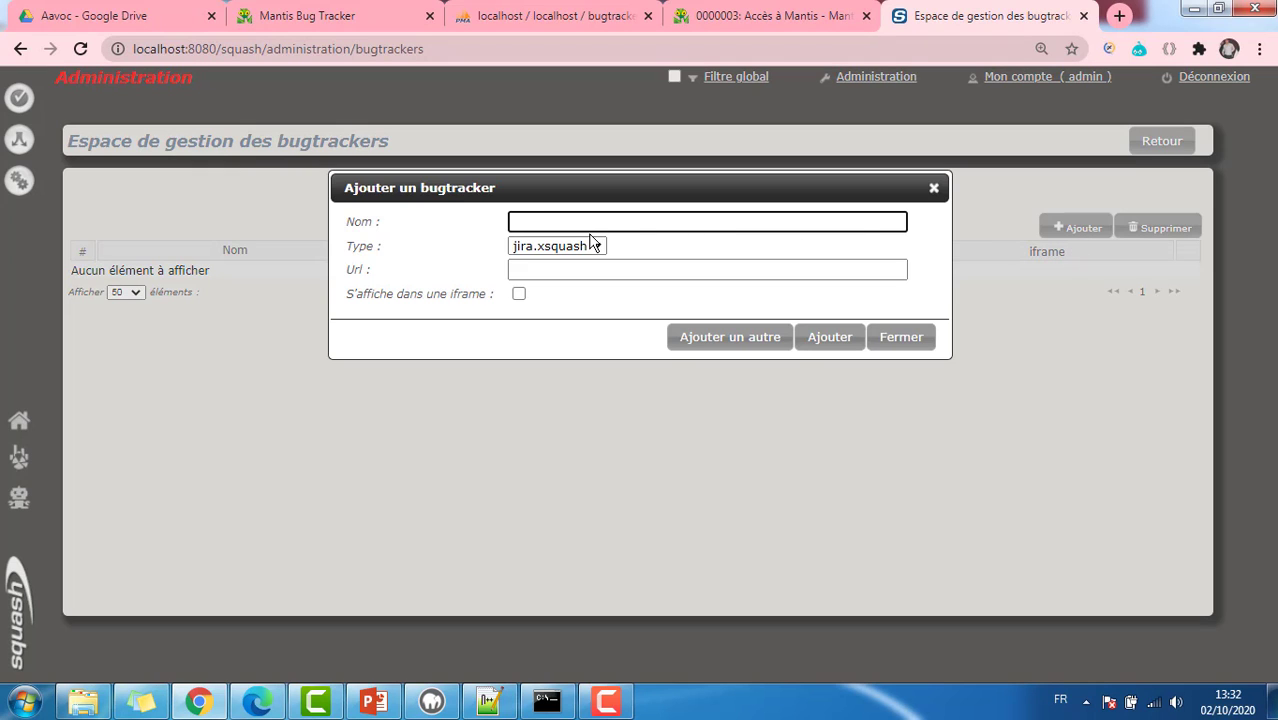
Step: Name the new bugtracker Mantis and set its type to mantis
text(Mantis)
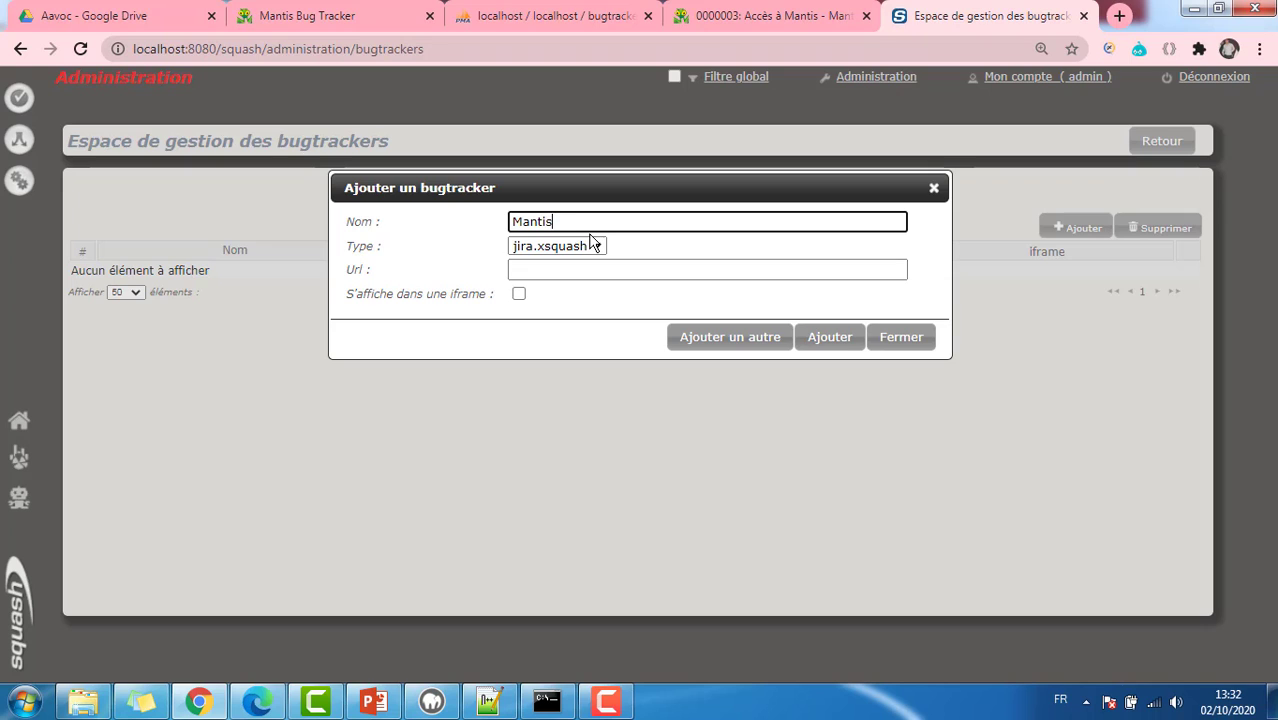
click(592, 245)
click(556, 279)
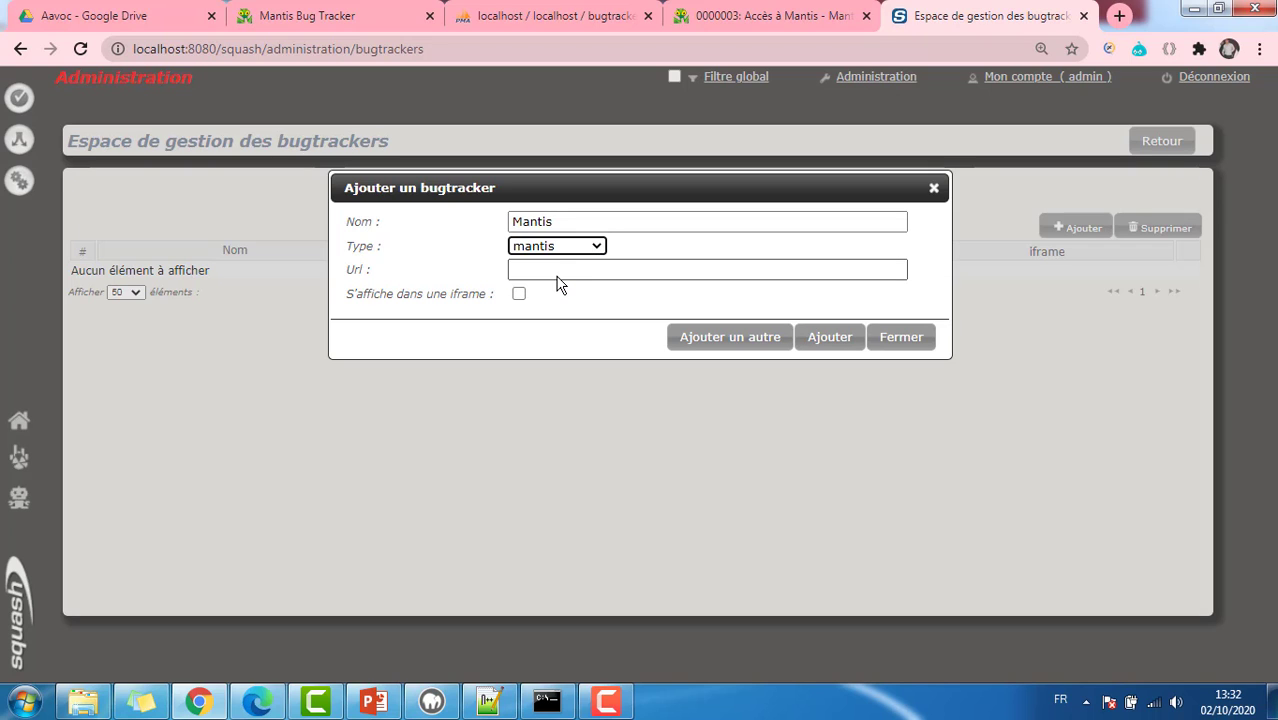
click(557, 273)
click(724, 23)
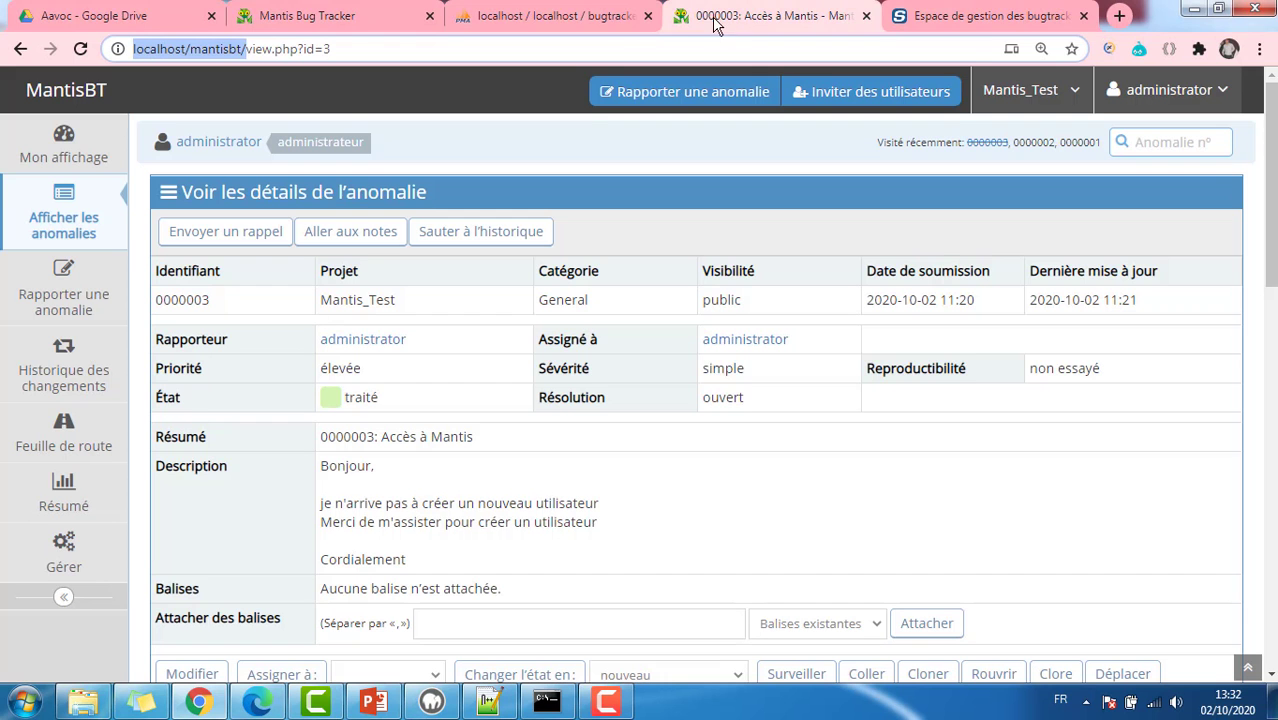
mouse_move(134, 49)
mouse_down()
mouse_move(244, 50)
mouse_move(122, 55)
mouse_up()
key(ctrl+c)
click(247, 51)
right_click(148, 54)
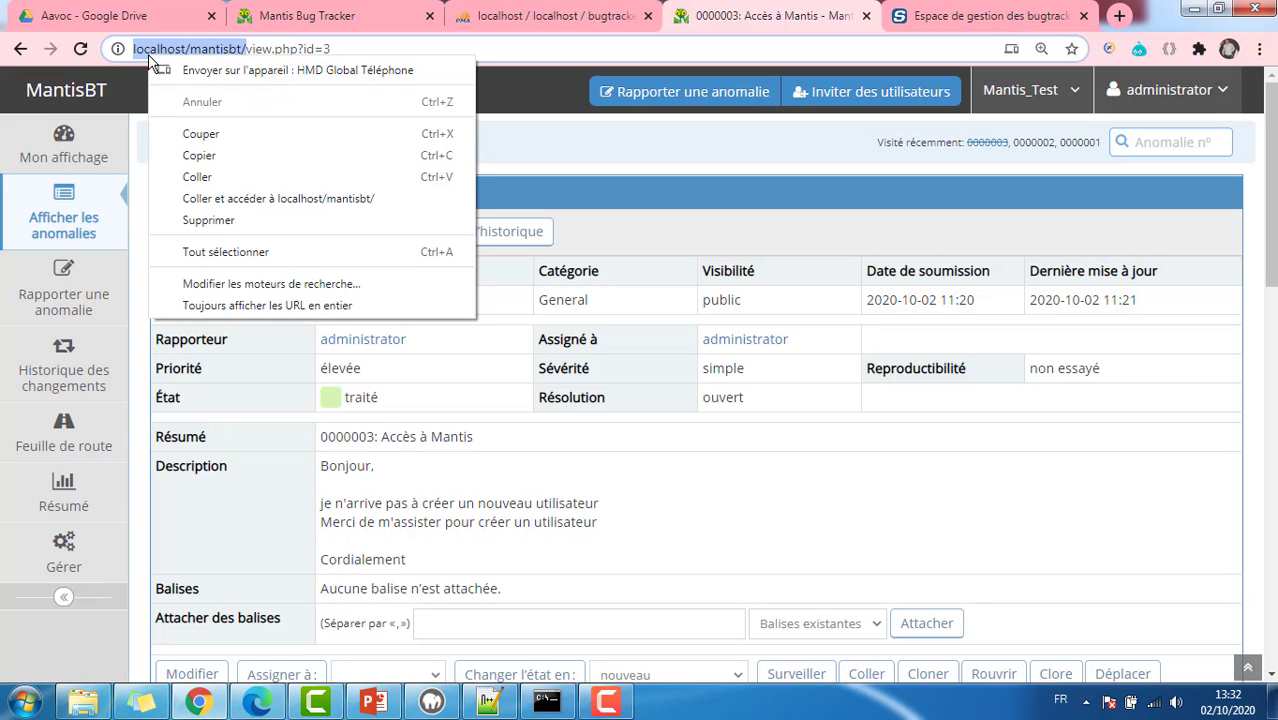
click(195, 158)
click(965, 17)
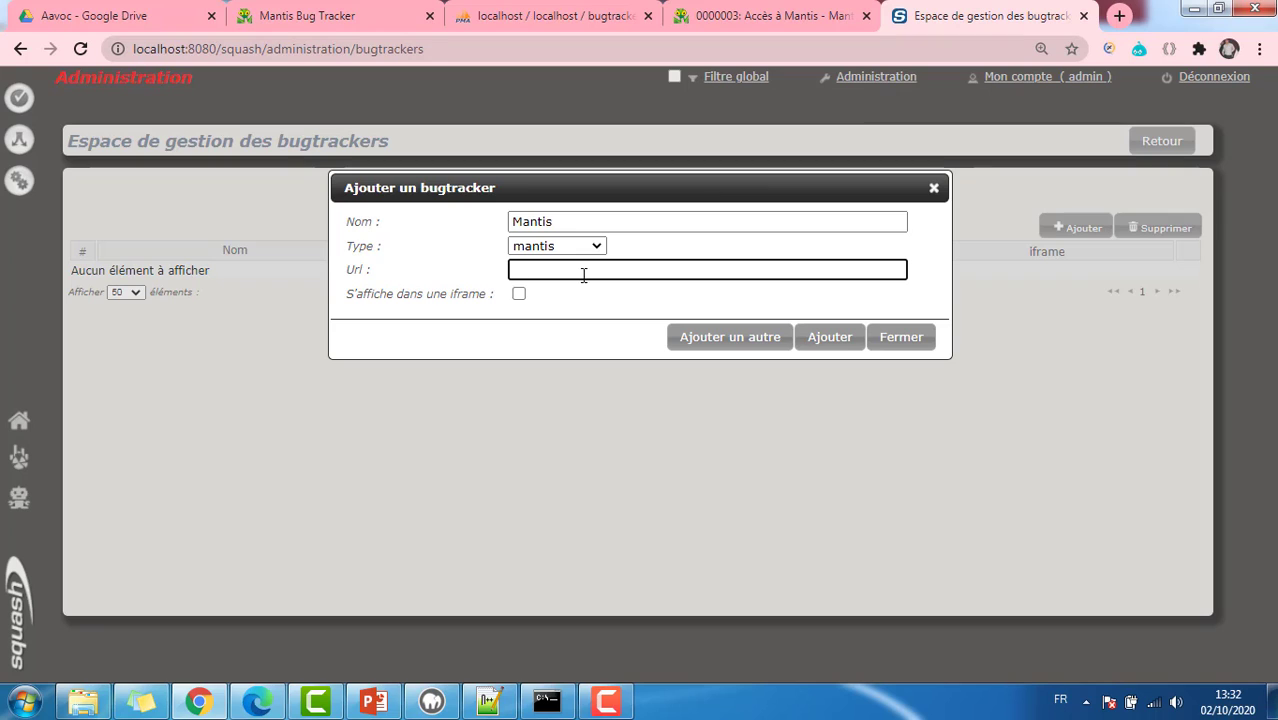
key(ctrl+v)
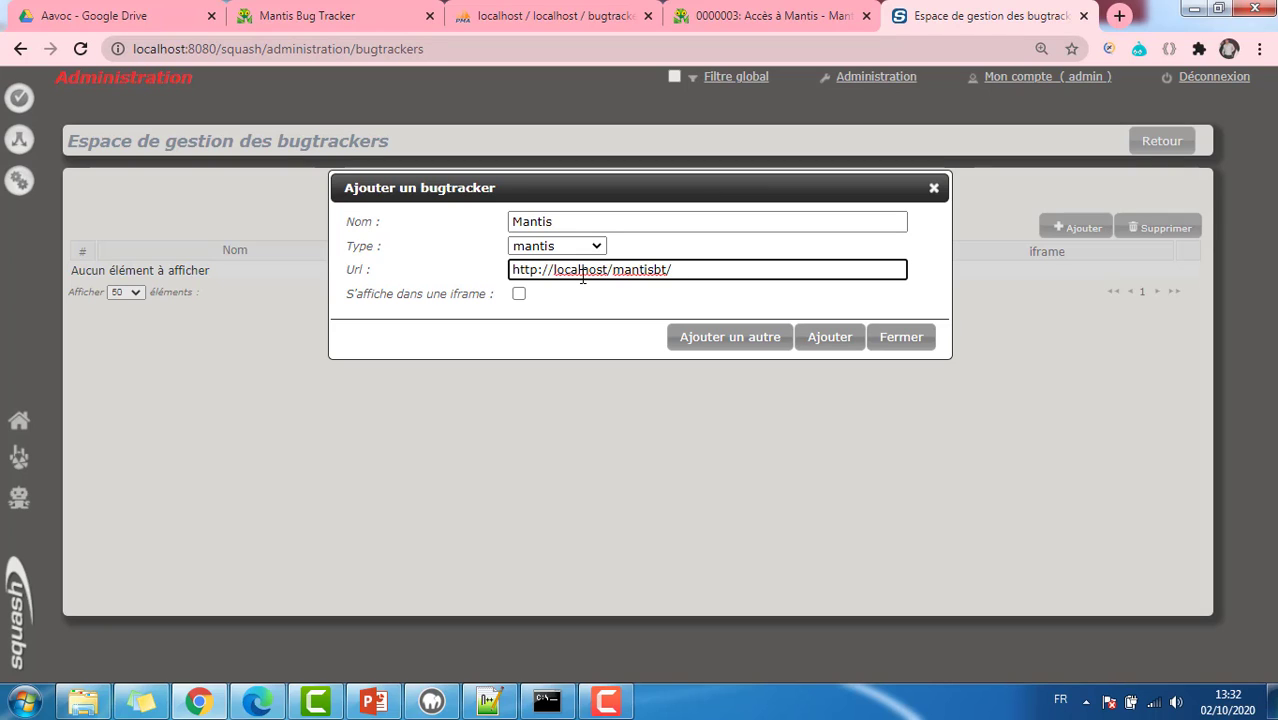
click(827, 337)
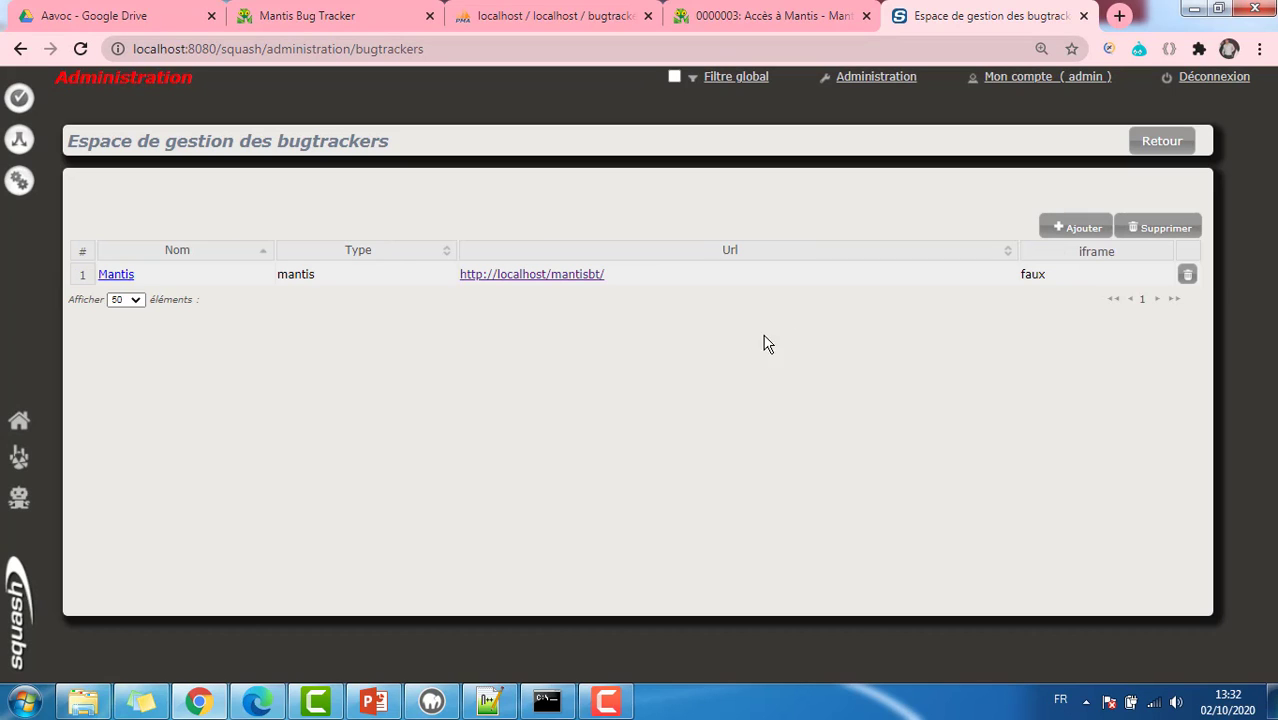
click(115, 280)
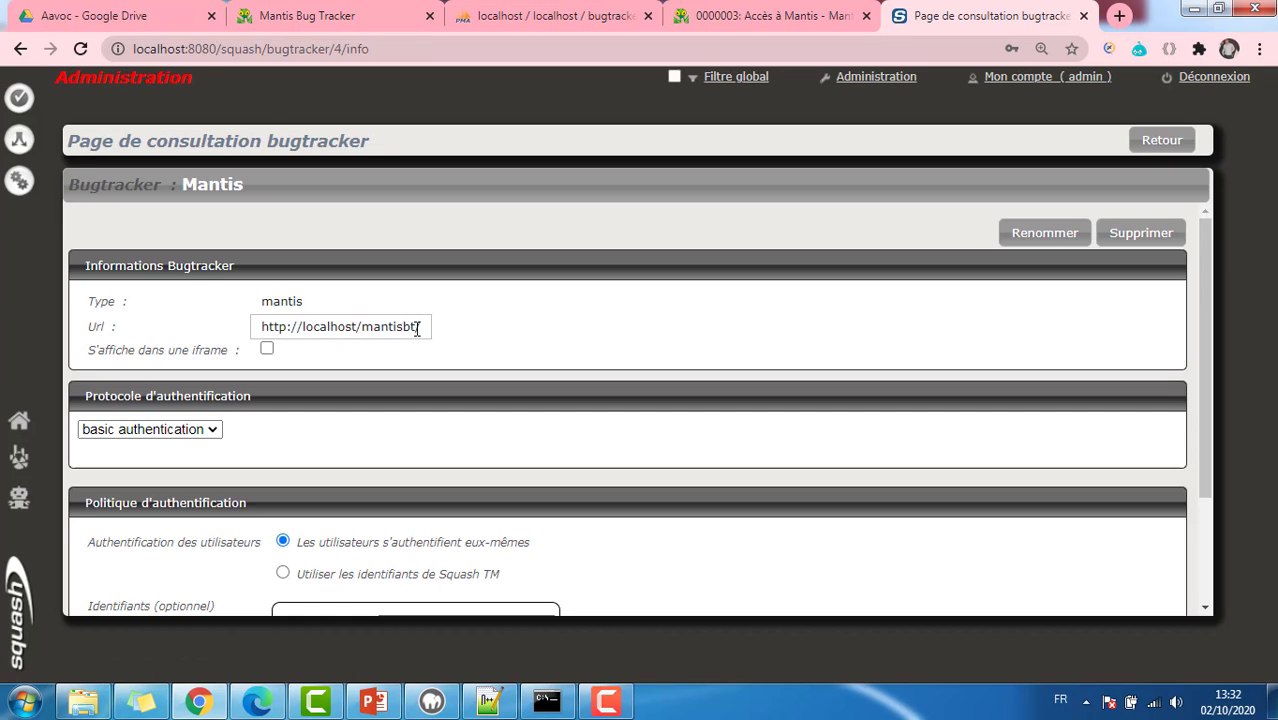
scroll(417, 340, down, 3)
Step: Enter a first administrator login and password for the Mantis bugtracker and test the connection
click(421, 474)
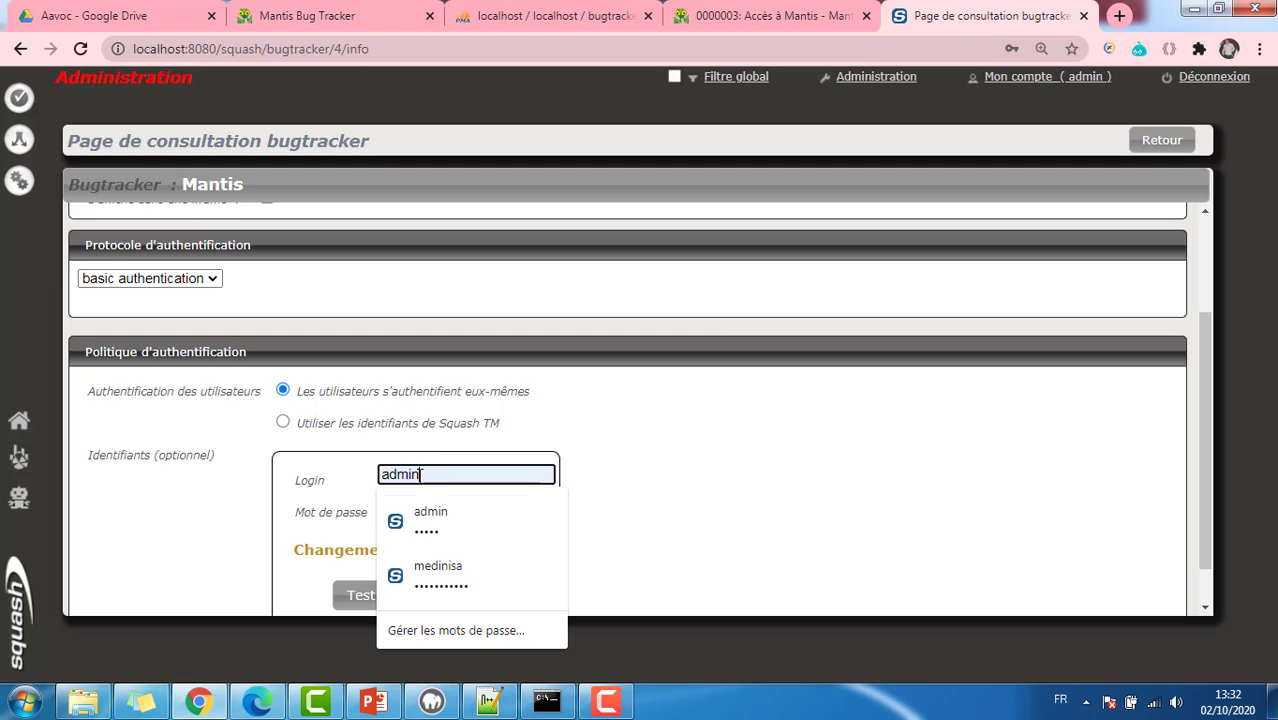
drag(421, 474, 365, 483)
text(ad)
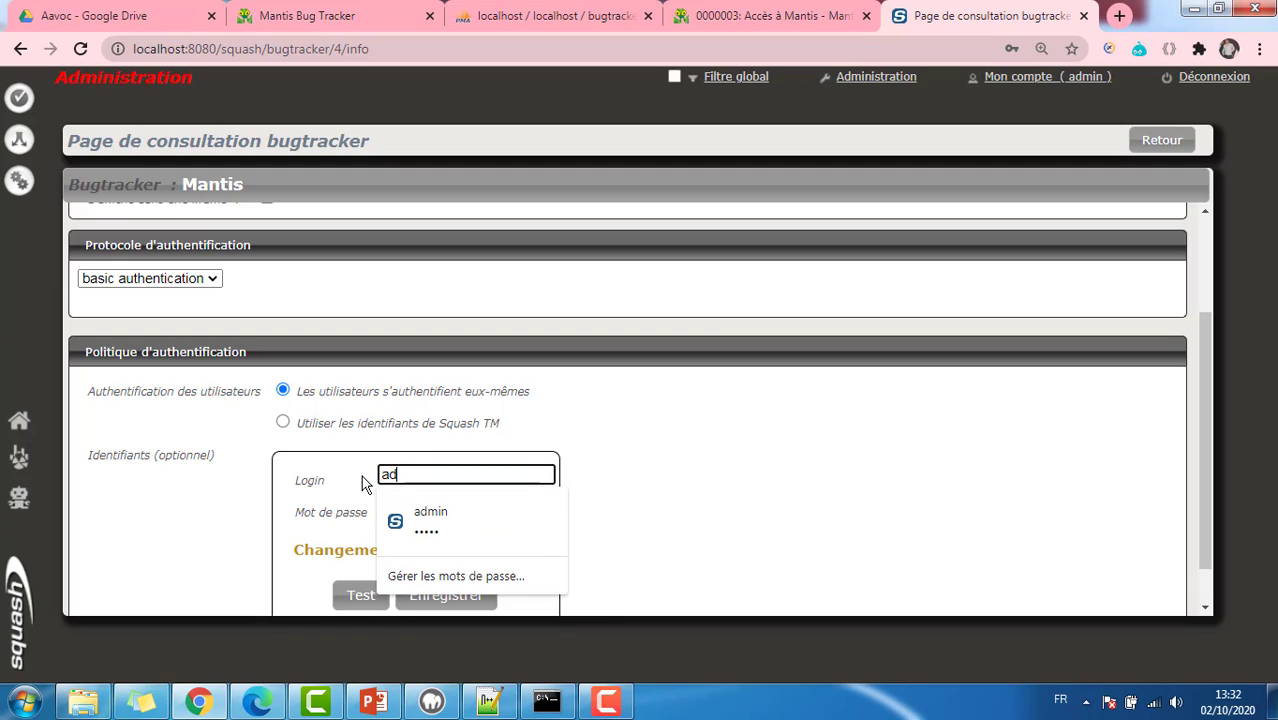
text(imi)
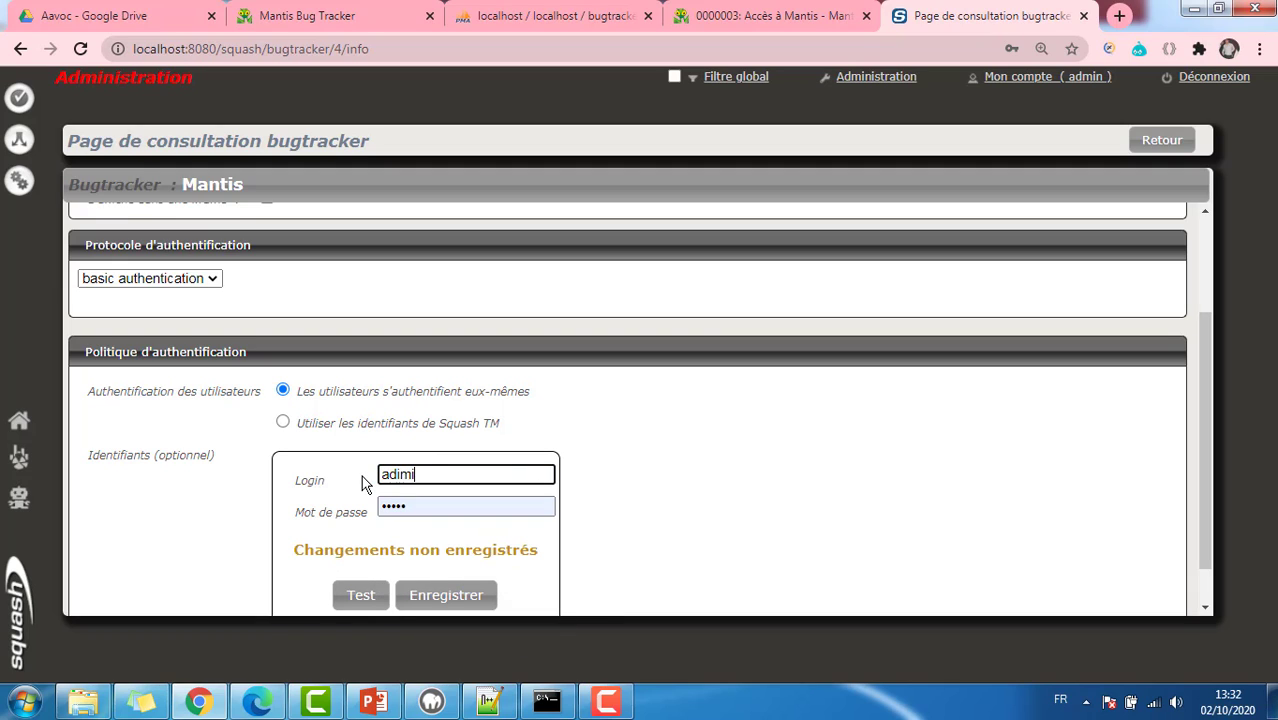
text(ntrator)
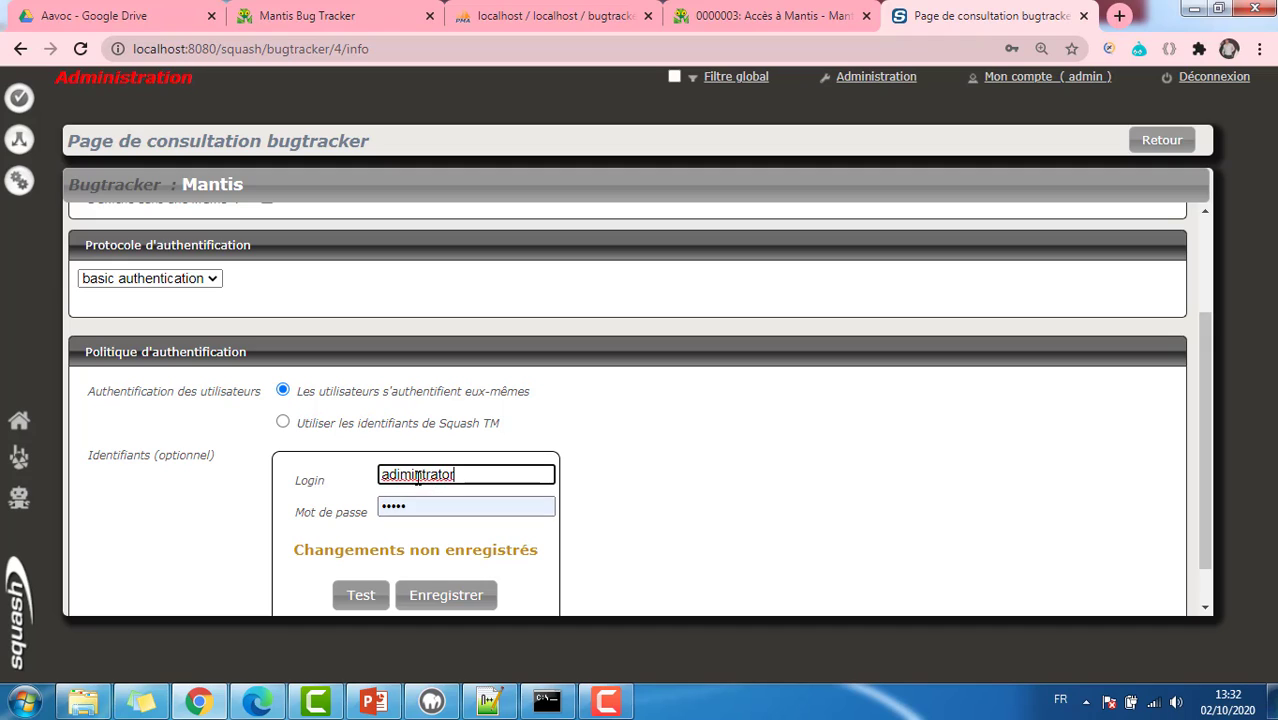
click(420, 476)
text(in)
click(594, 495)
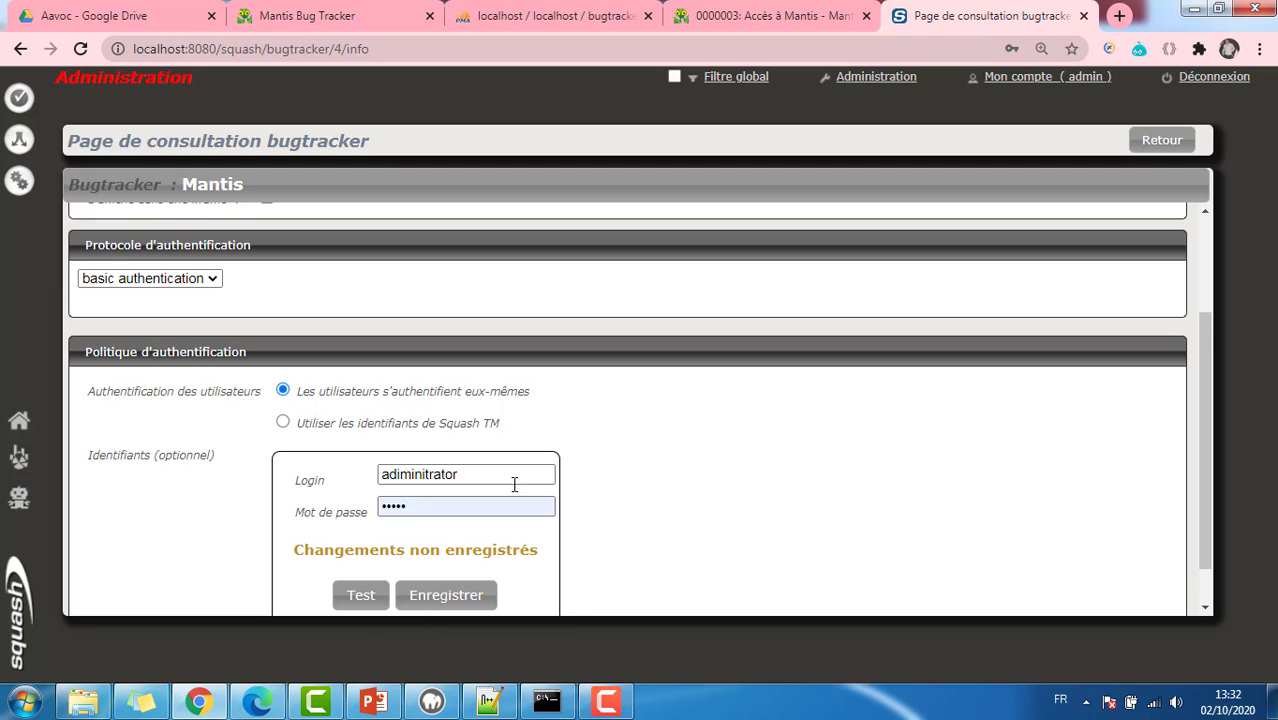
drag(447, 502, 331, 507)
text(a)
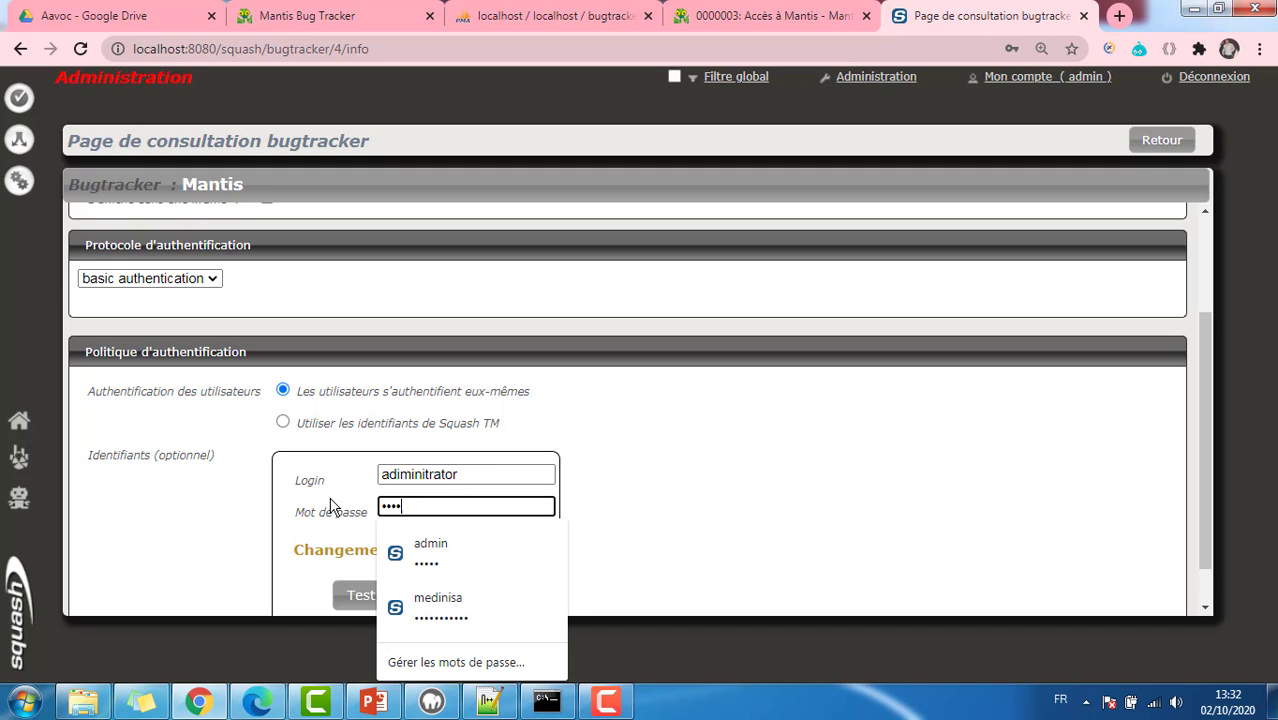
click(613, 505)
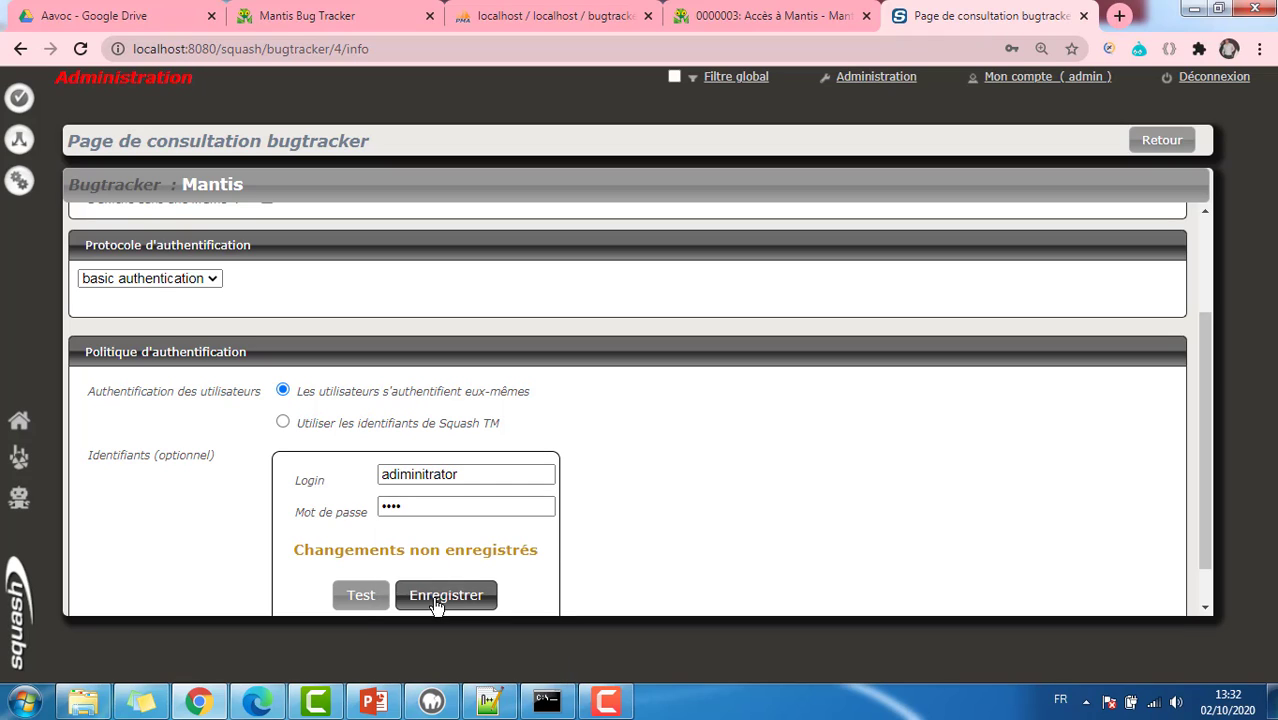
click(369, 601)
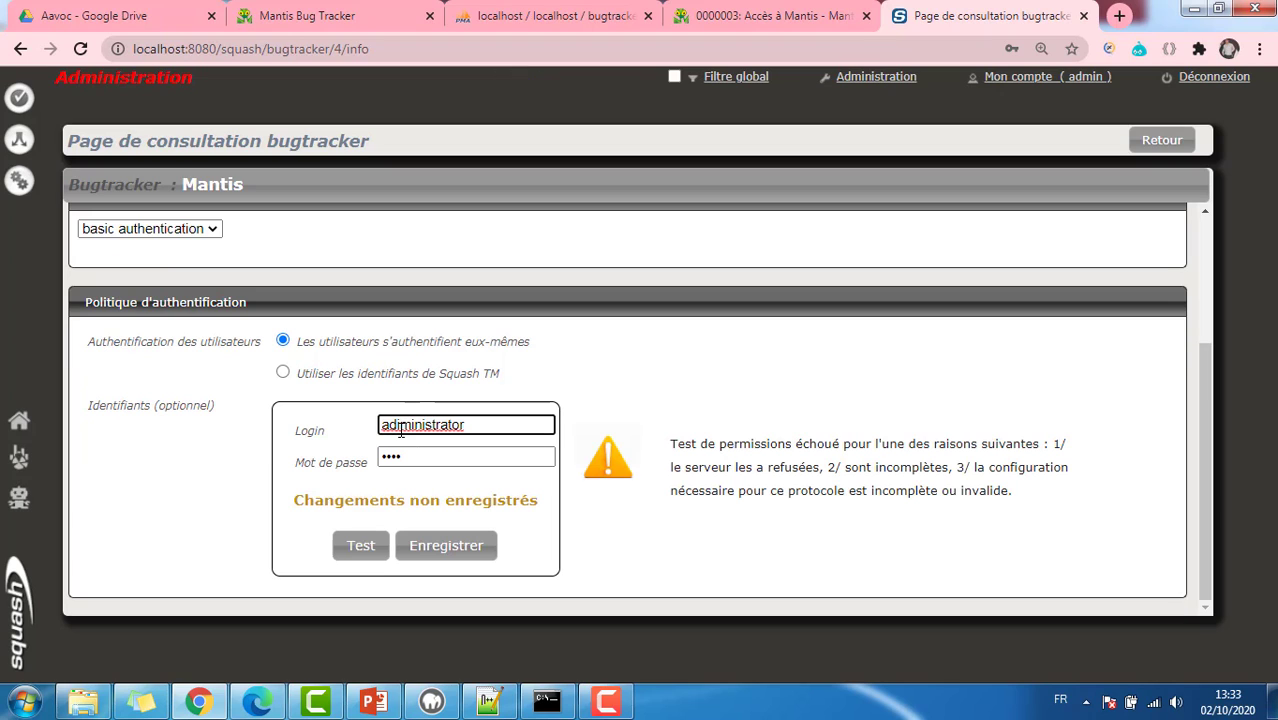
Step: Correct the login and password, retest until Succès !, save, and return to the bugtracker list
double_click(482, 424)
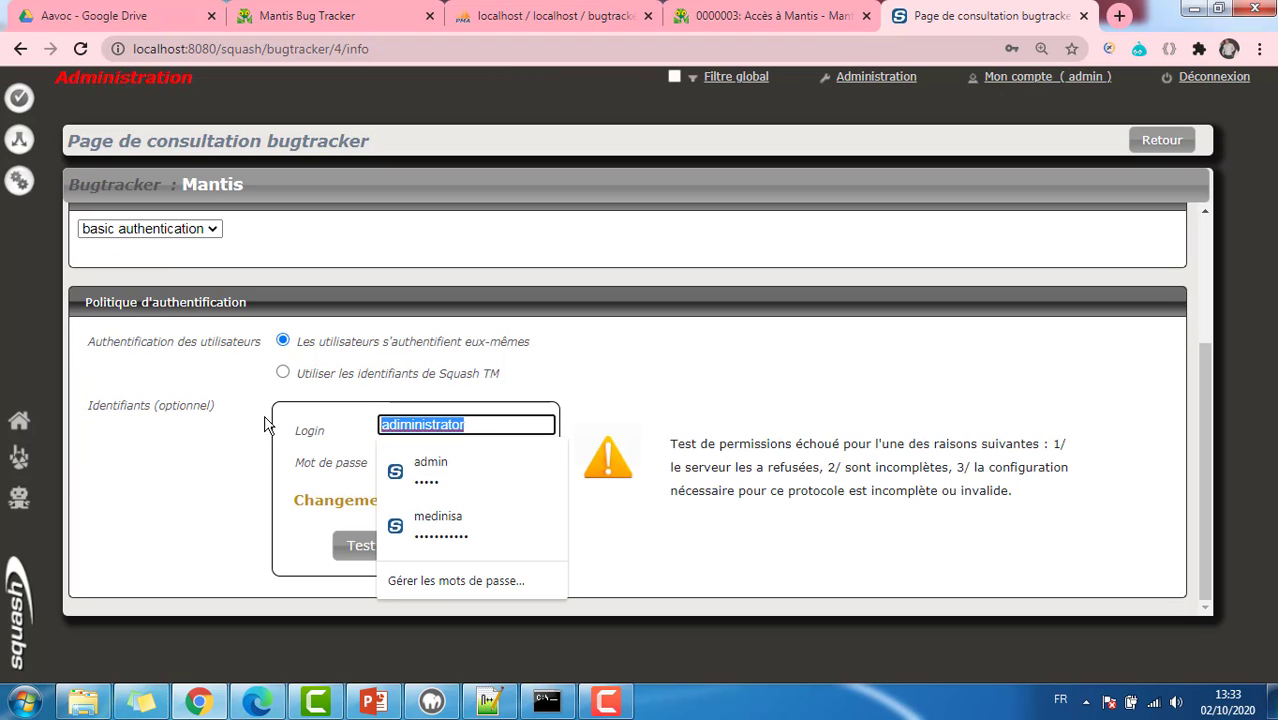
key(BackSpace)
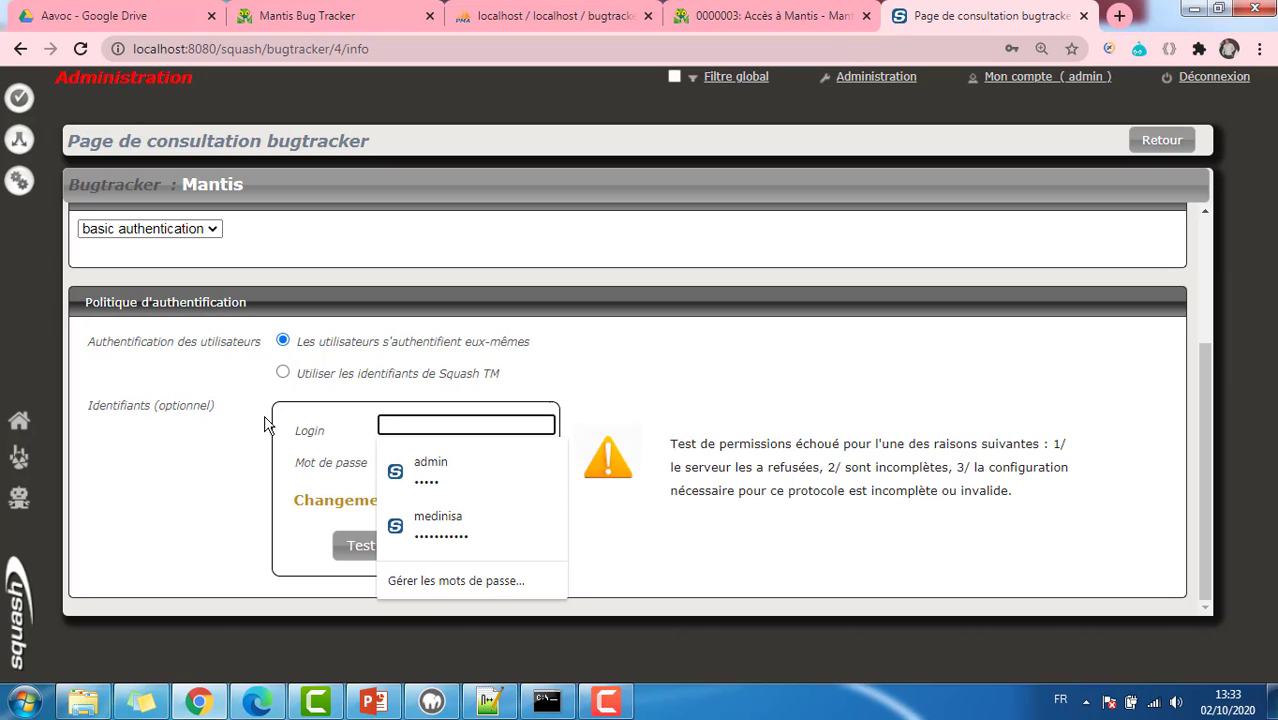
text(admin)
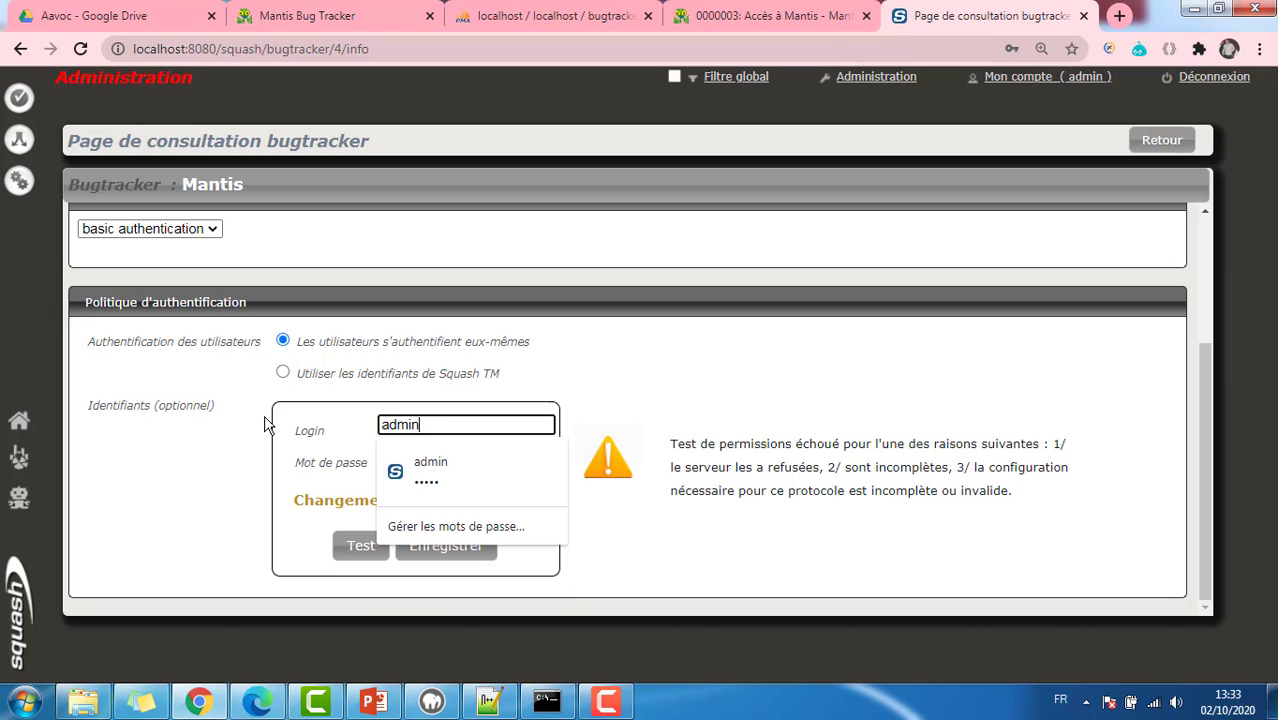
text(istrator)
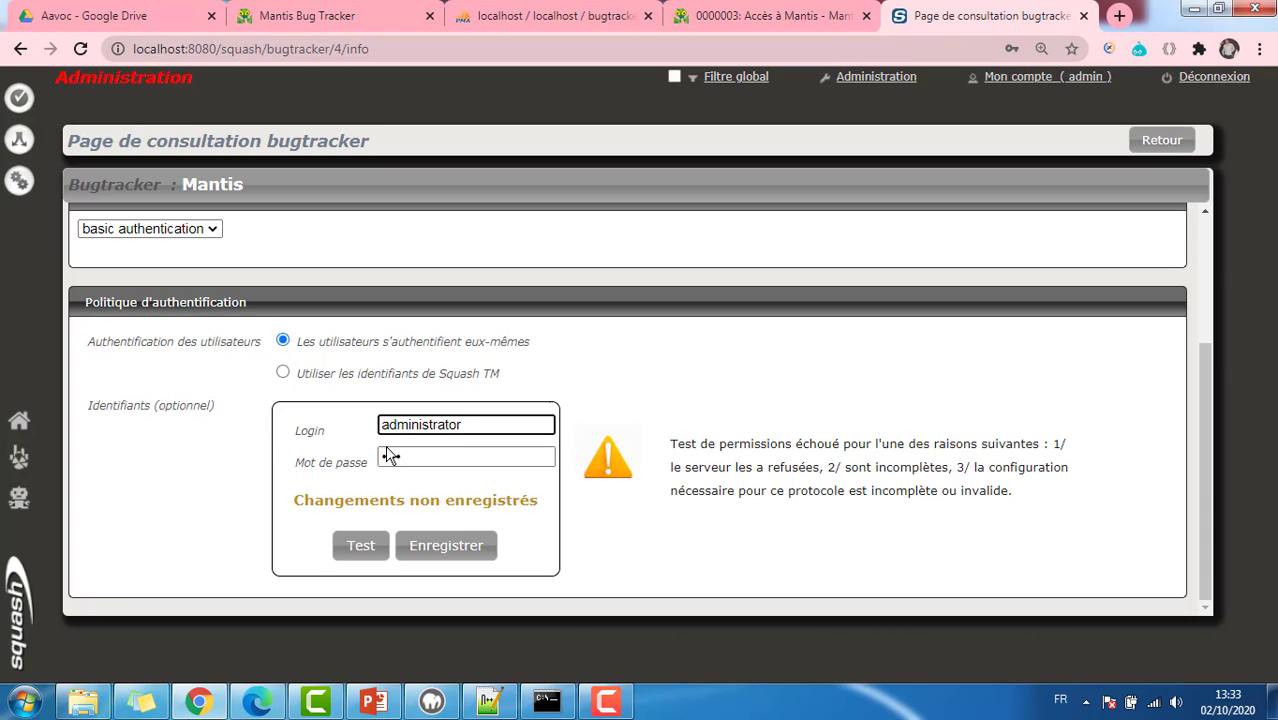
key(Tab)
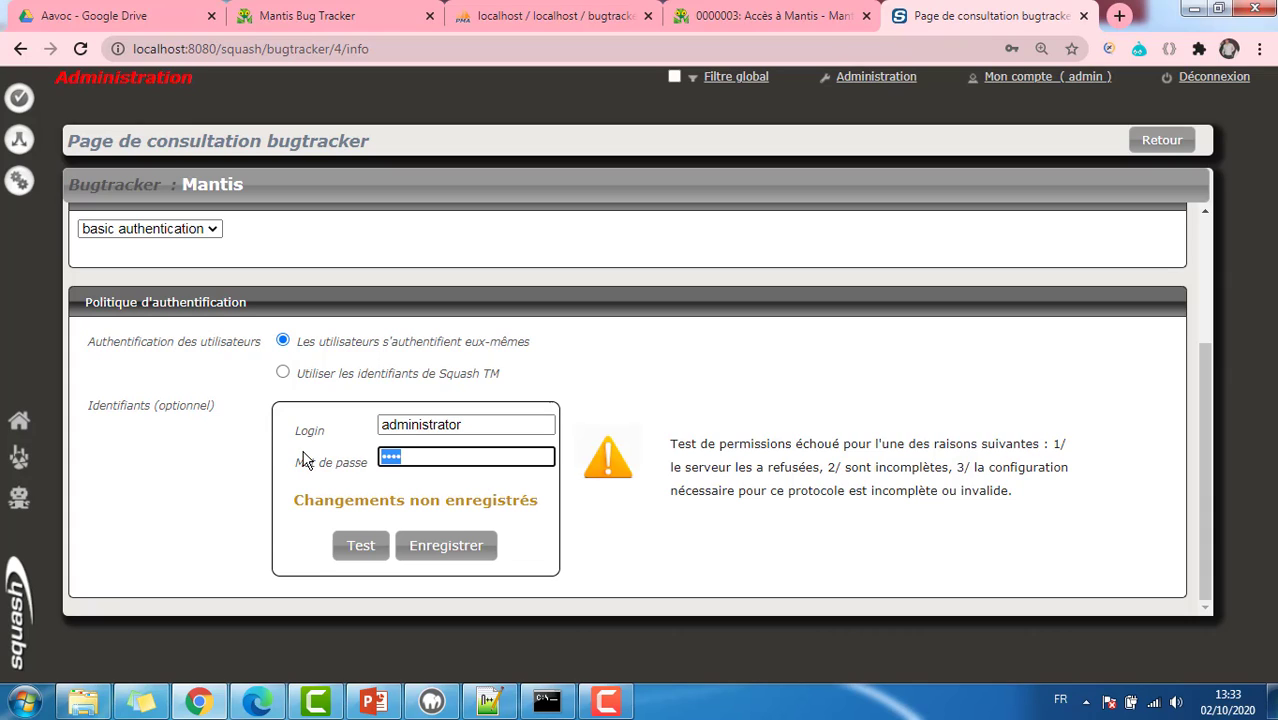
key(BackSpace)
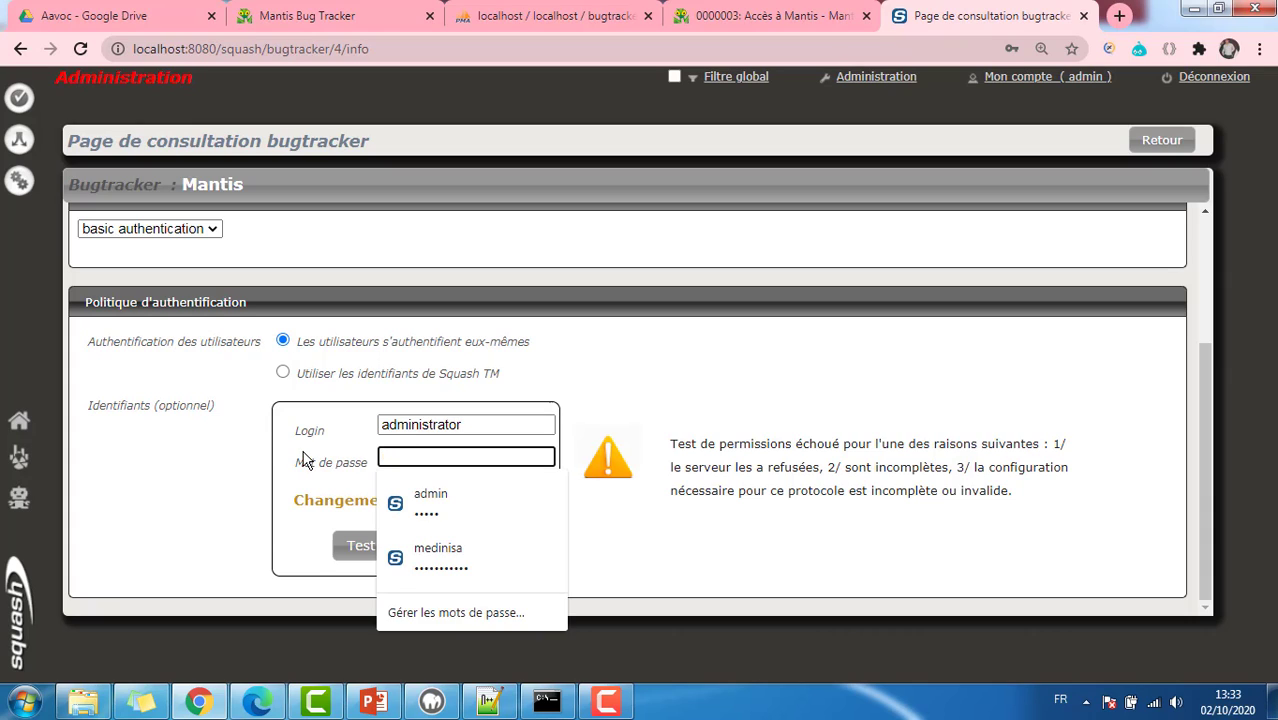
text(root)
click(232, 476)
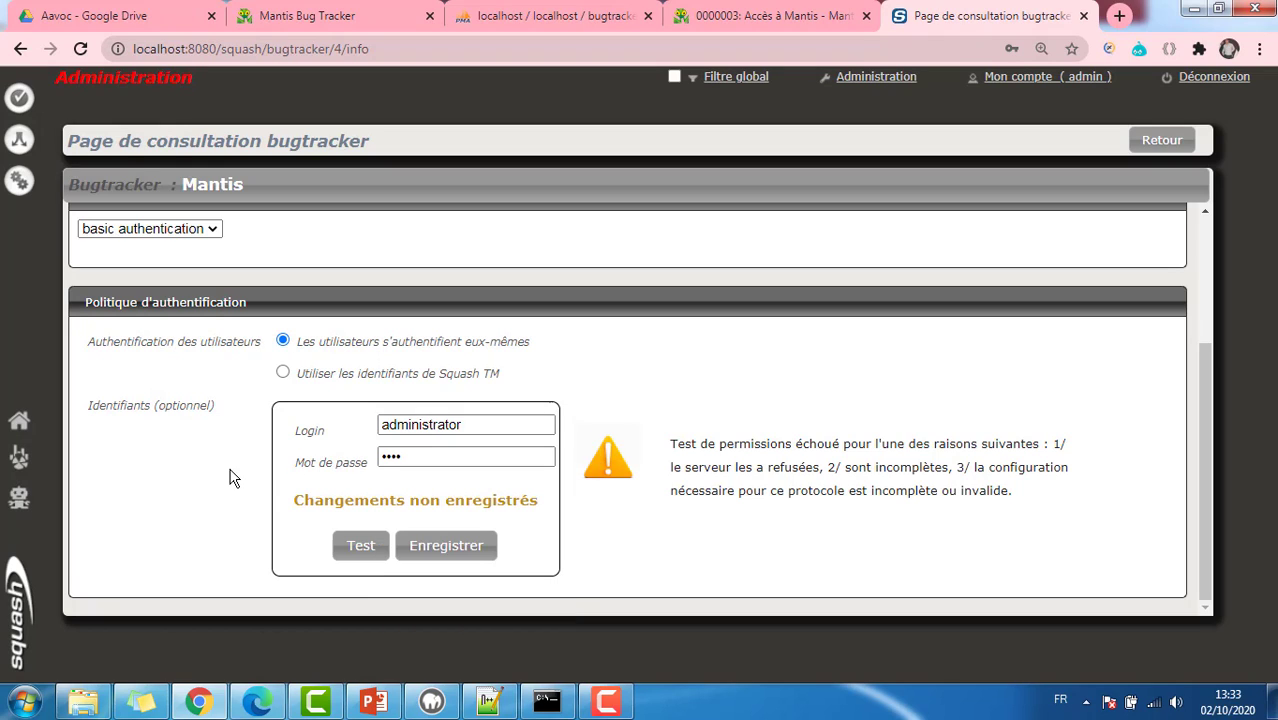
click(360, 545)
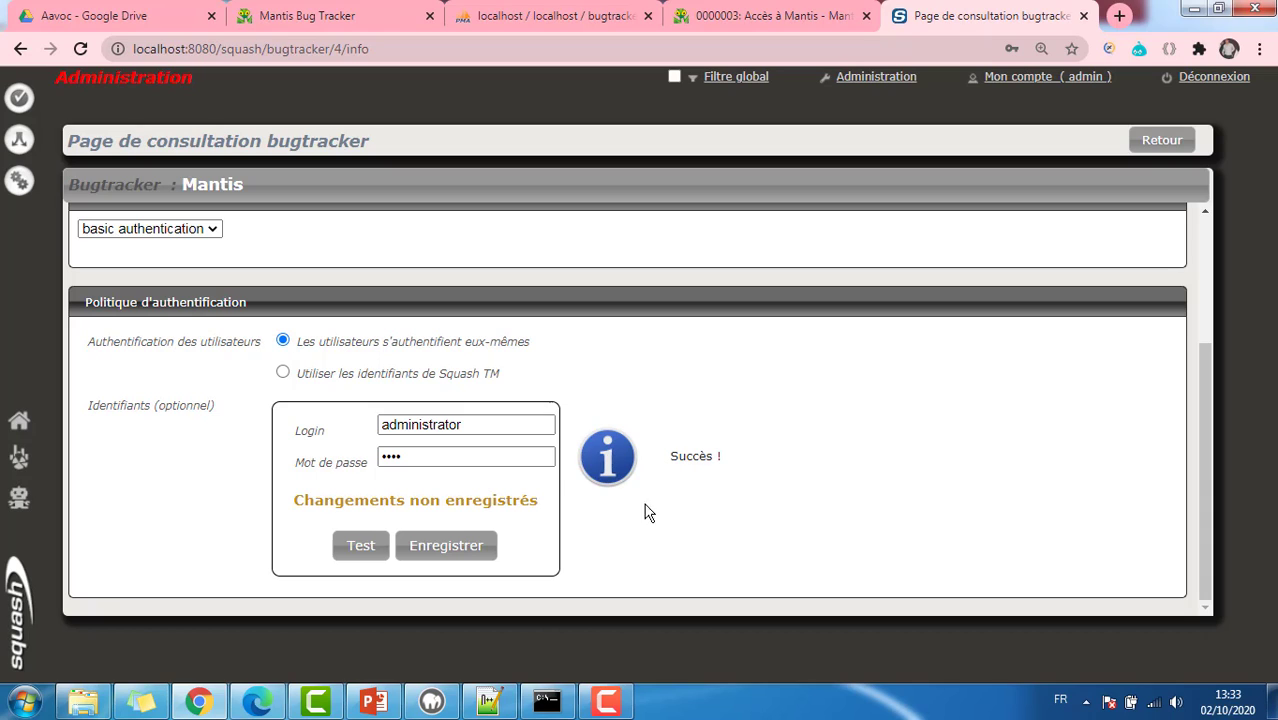
click(437, 548)
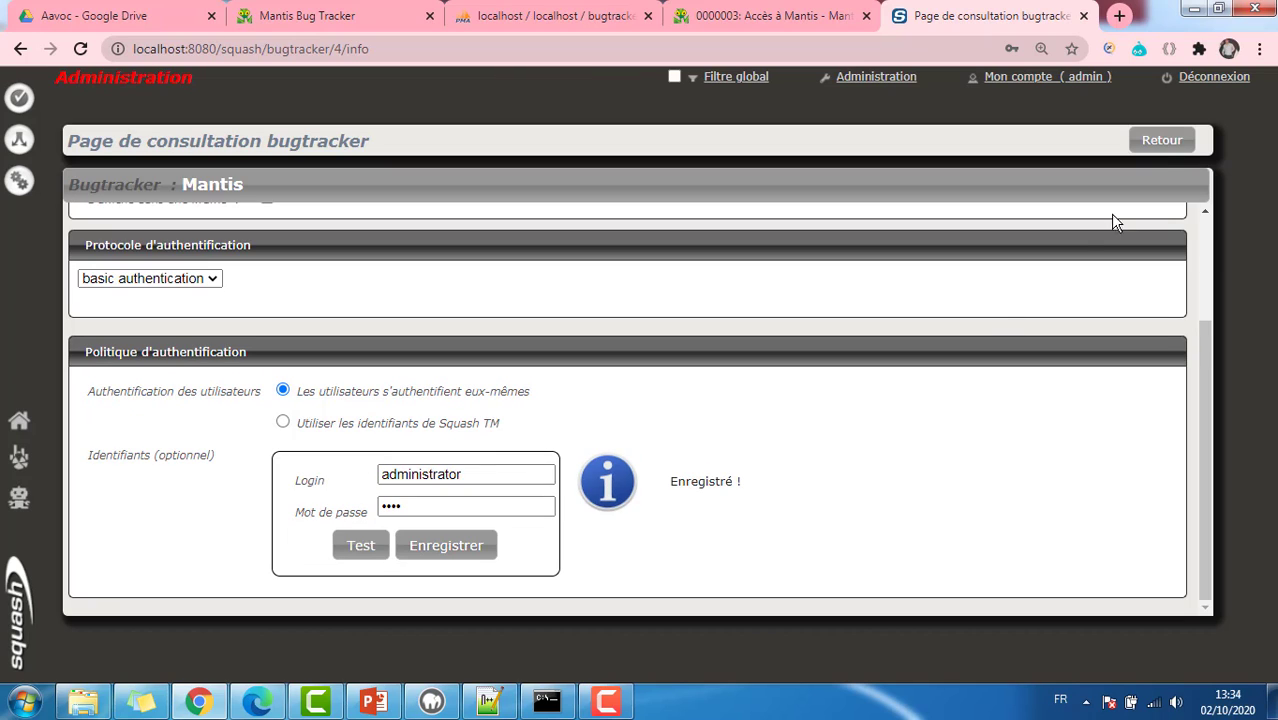
click(1165, 145)
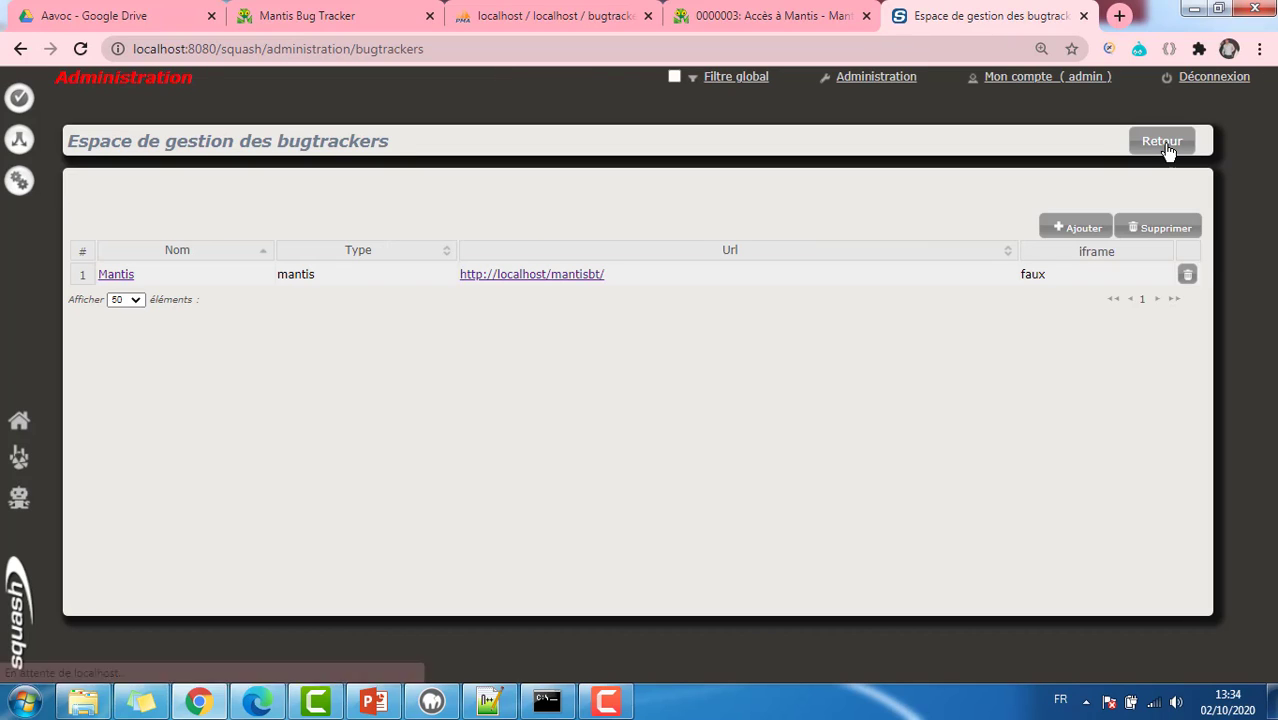
Step: Set Mantis as the bugtracker of project Accès au site web NOPCommerce, then switch to MantisBT issue 0000003
click(1163, 143)
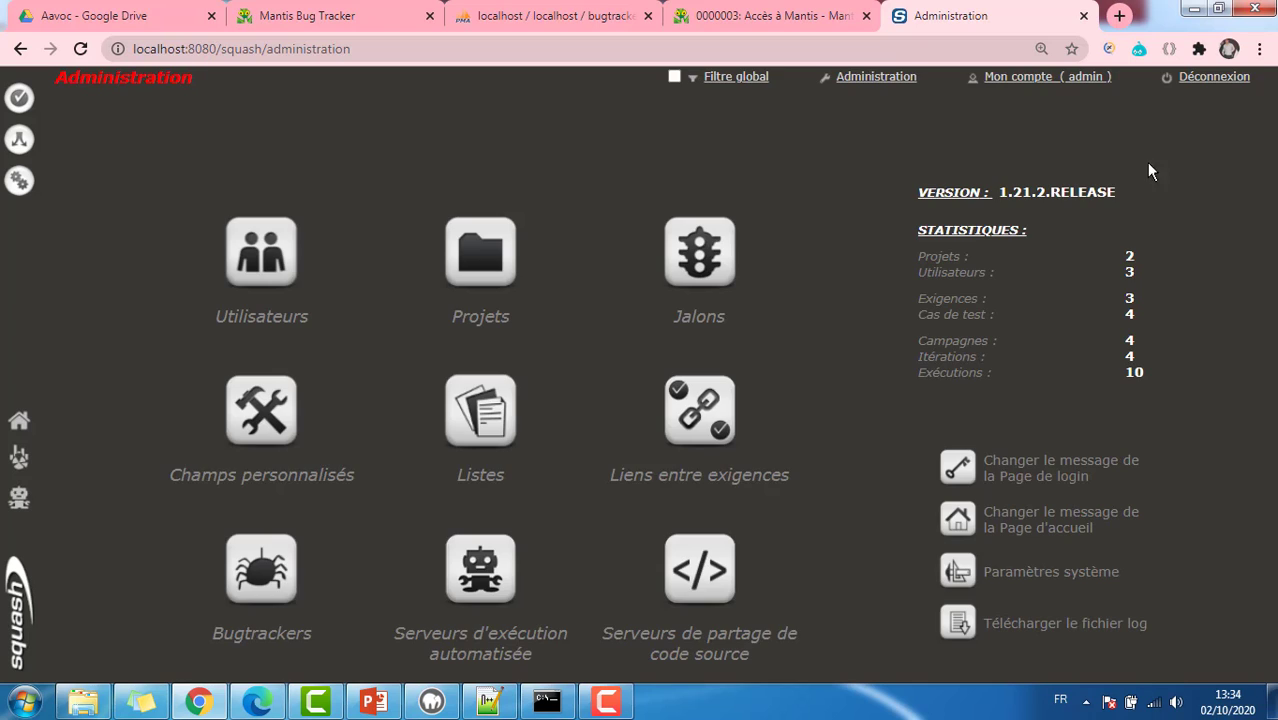
click(498, 278)
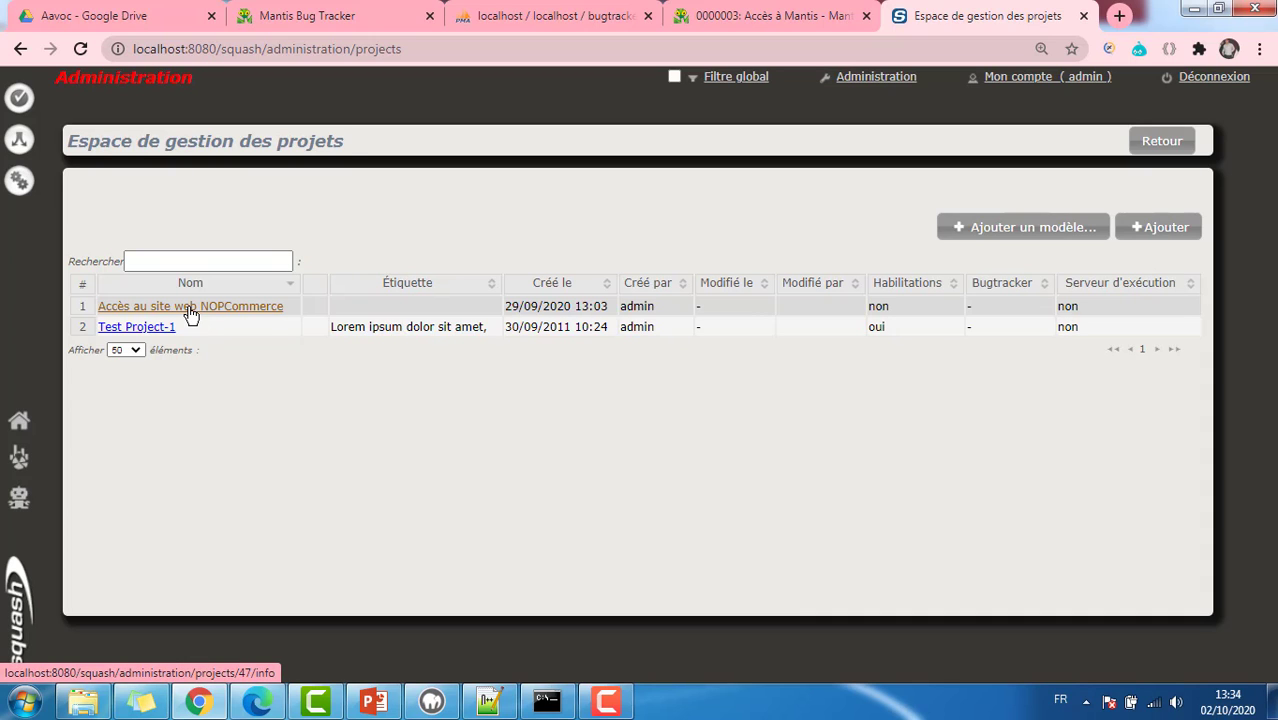
click(190, 310)
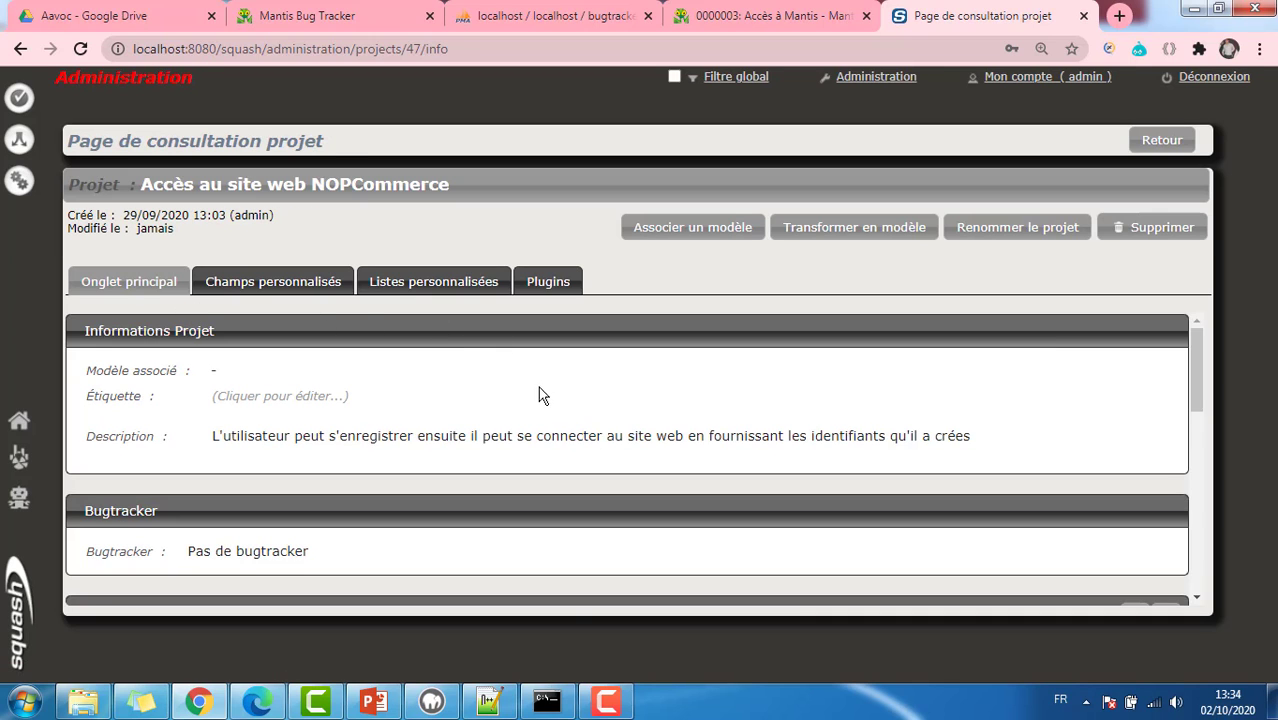
scroll(538, 400, down, 1)
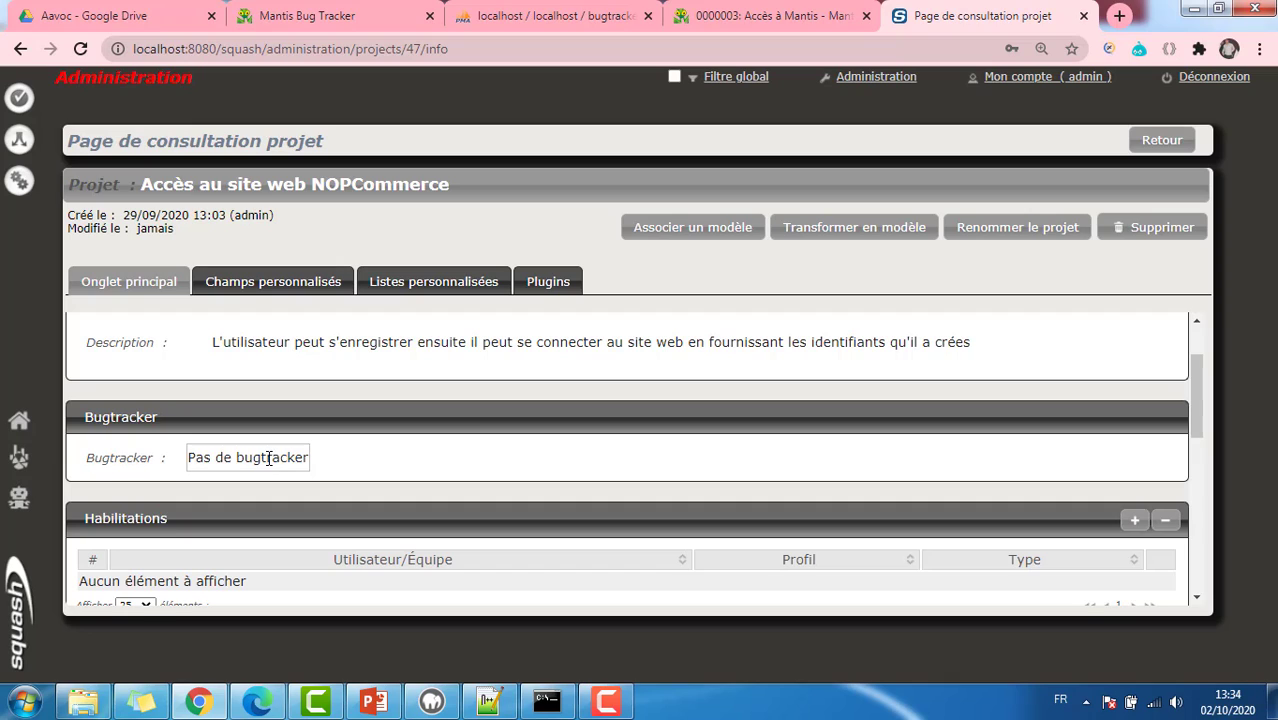
click(268, 458)
click(286, 462)
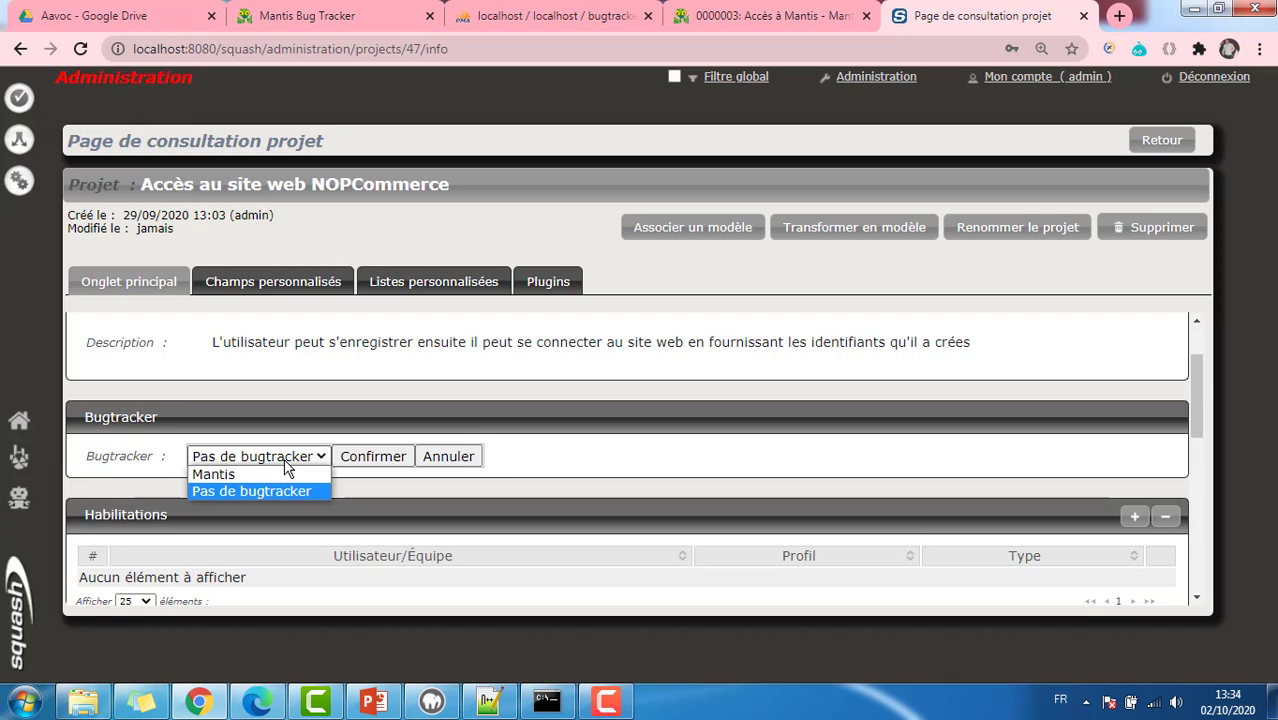
click(246, 474)
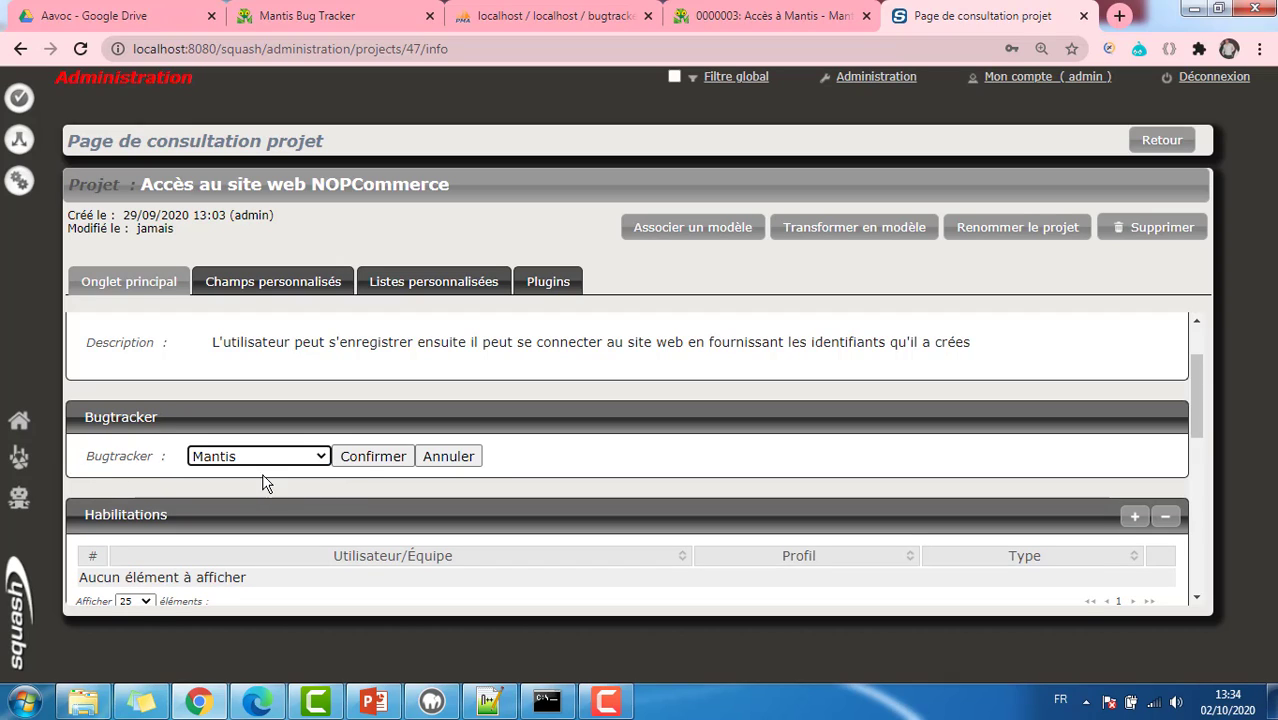
click(362, 458)
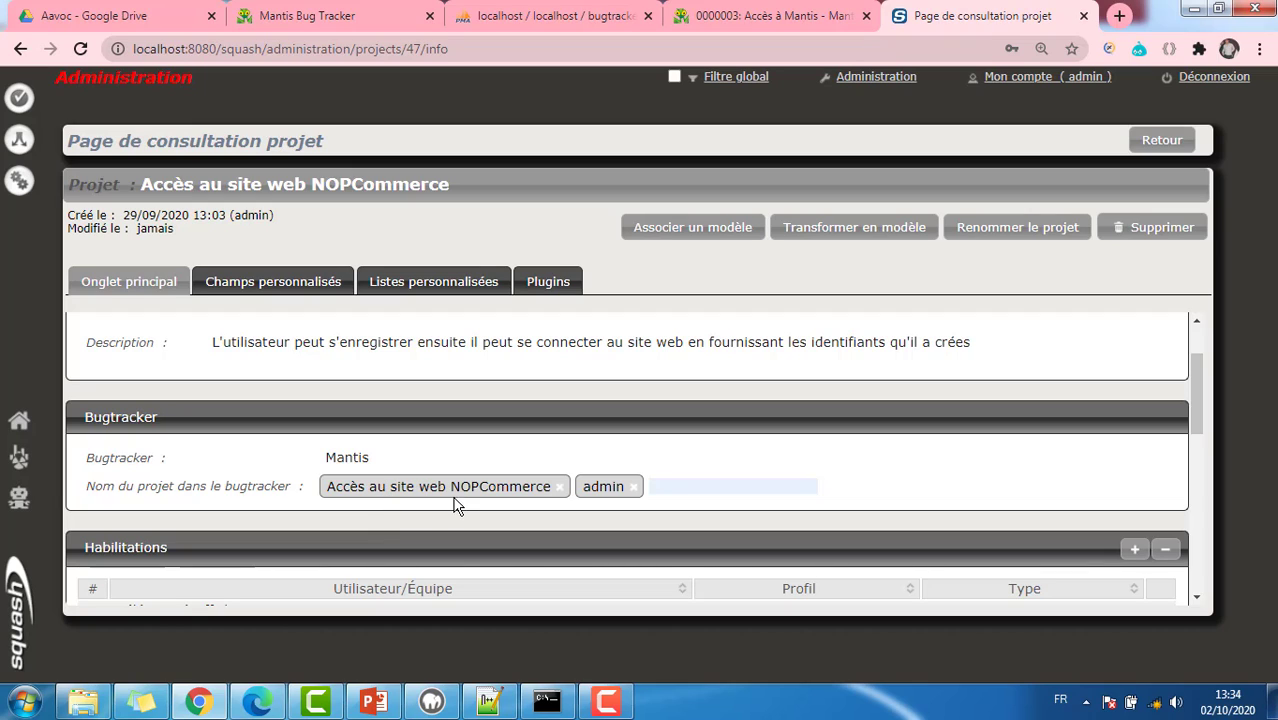
click(782, 20)
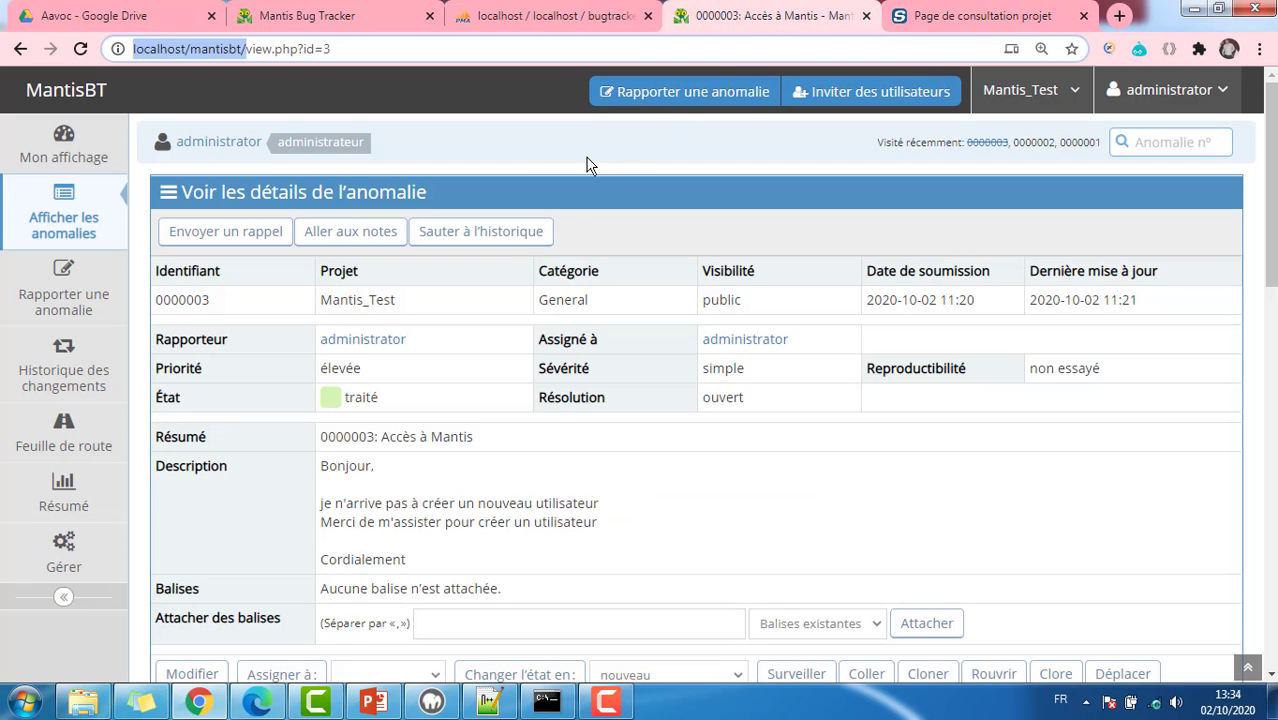
Step: Open MantisBT's Gérer area and re-authenticate with the account password
click(64, 553)
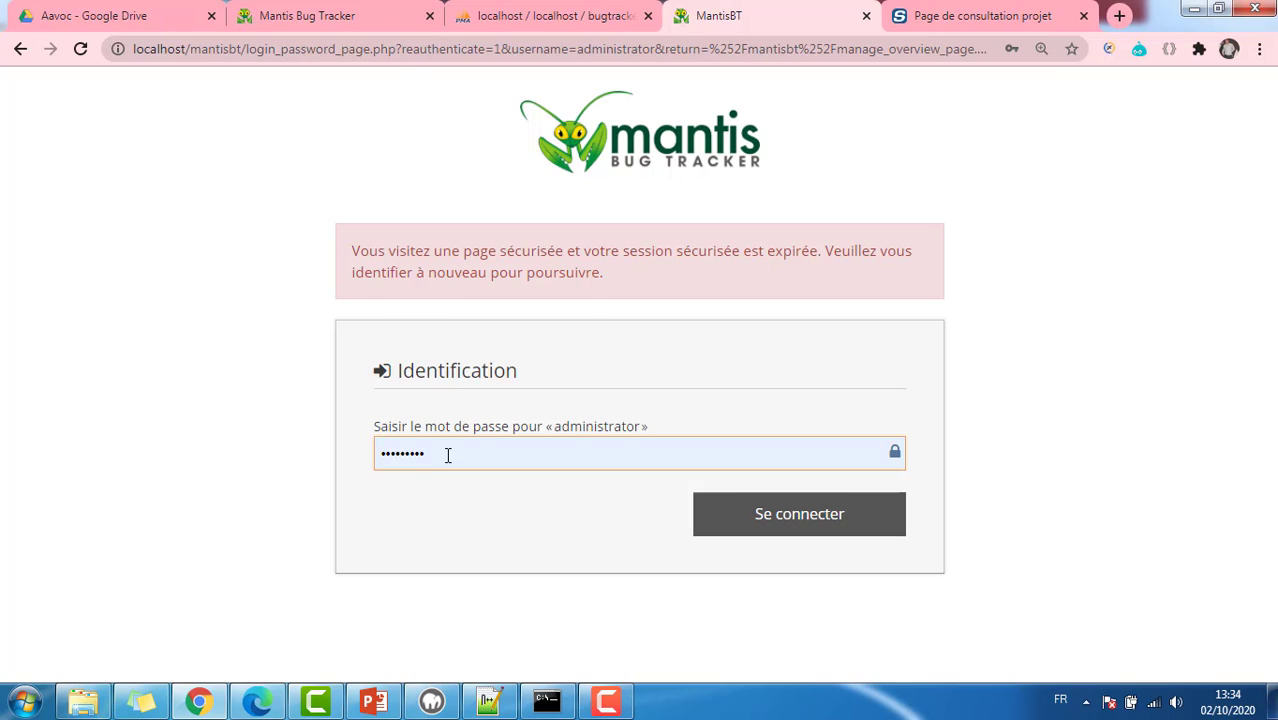
double_click(448, 455)
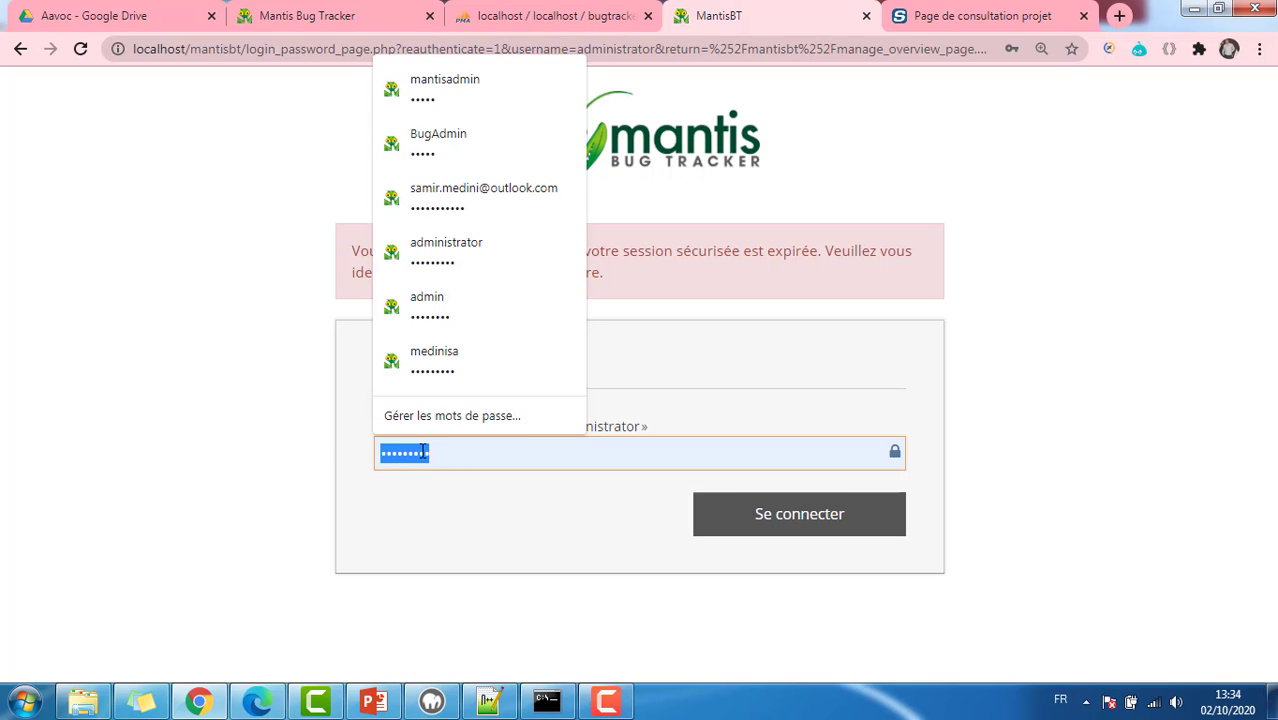
text(root)
click(826, 521)
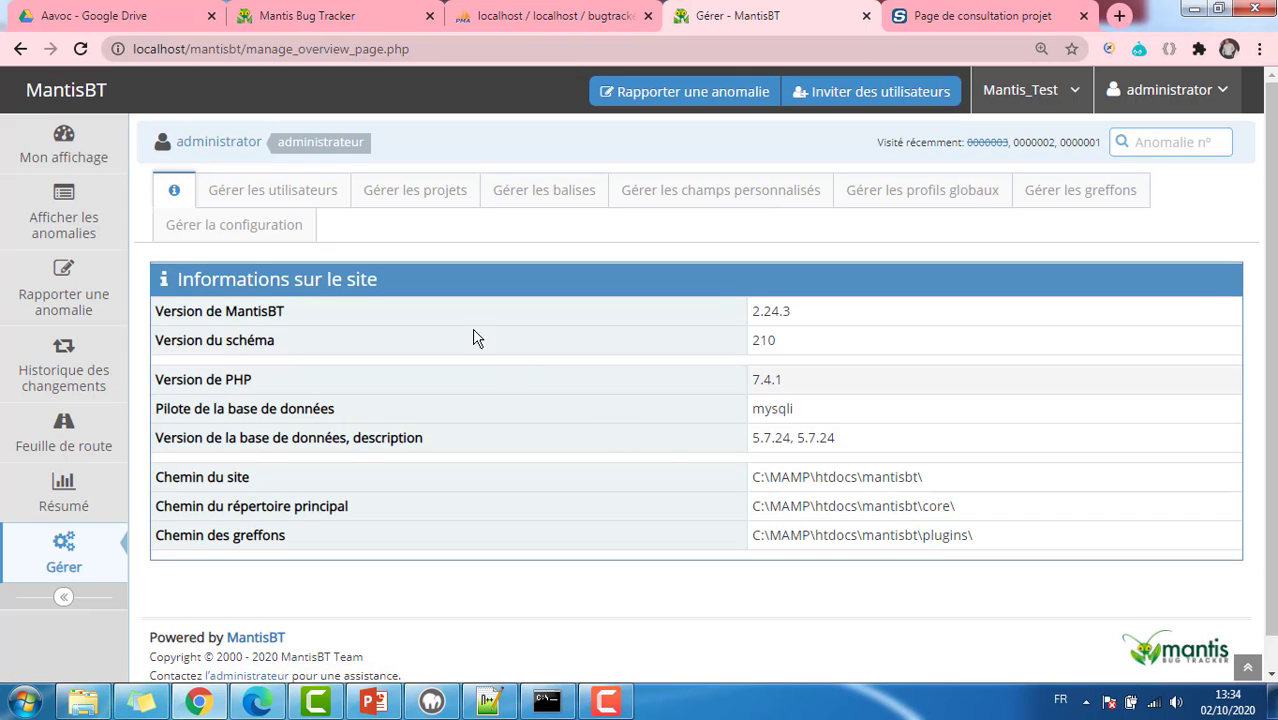
Step: Create the project 'Accès au site web NOPcommerce' and continue to the projects list
click(428, 204)
click(294, 320)
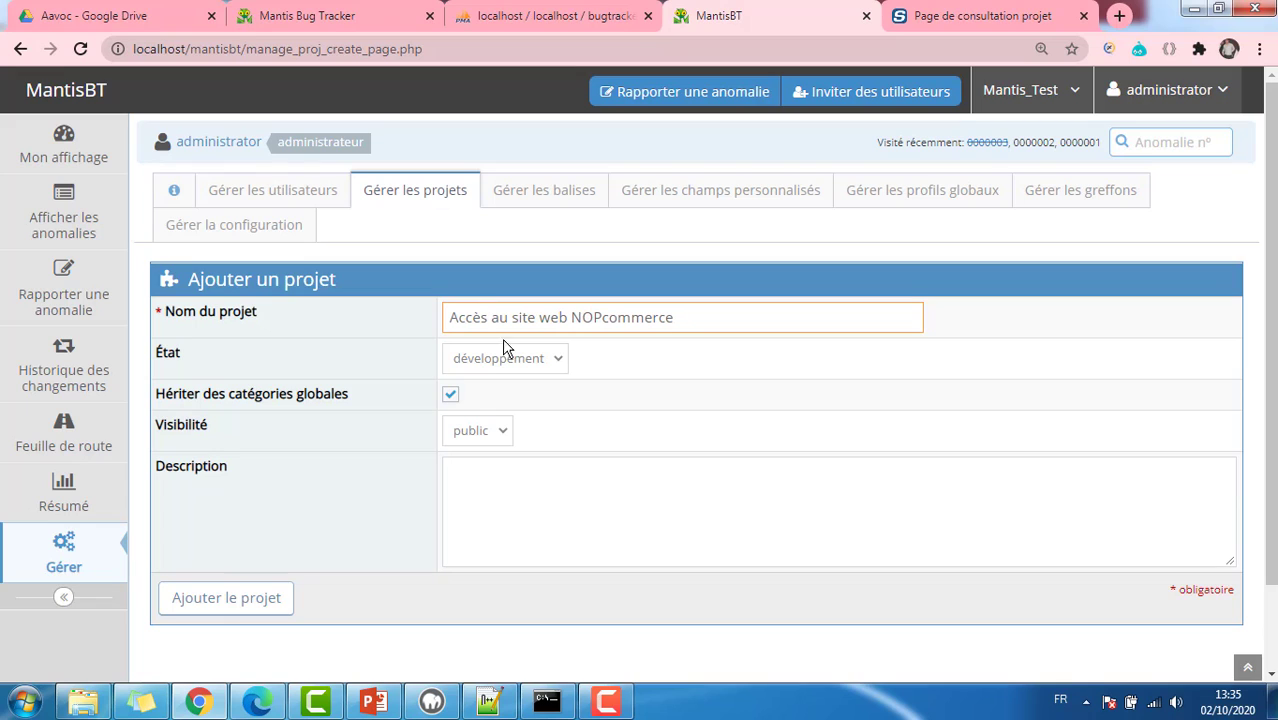
click(235, 596)
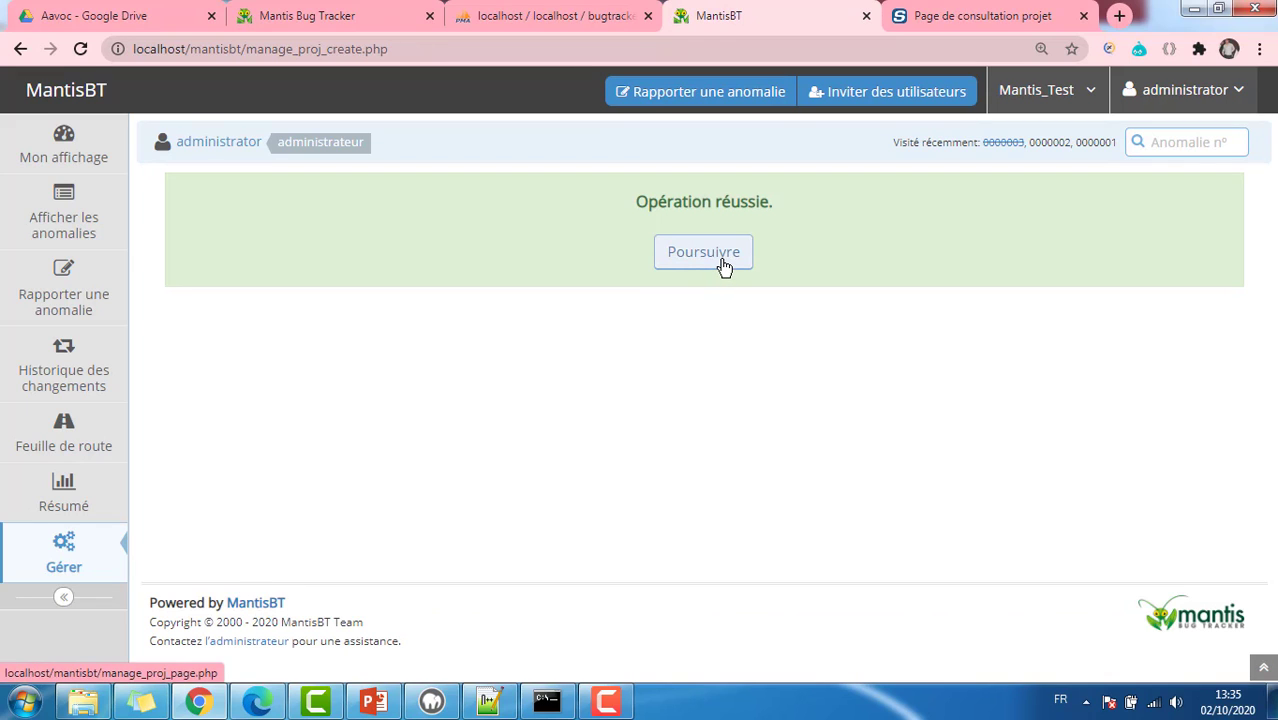
click(704, 253)
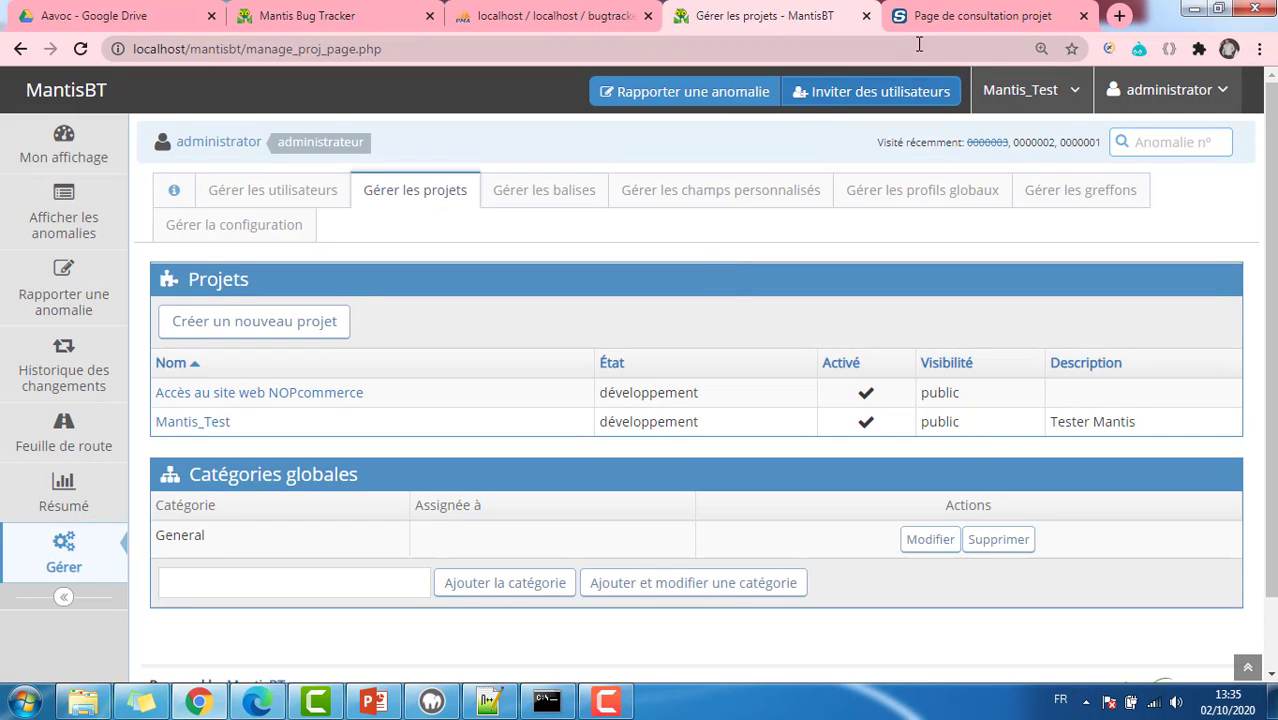
Step: Switch to Squash TM, go back twice to Administration, and open the Campagnes workspace
click(945, 22)
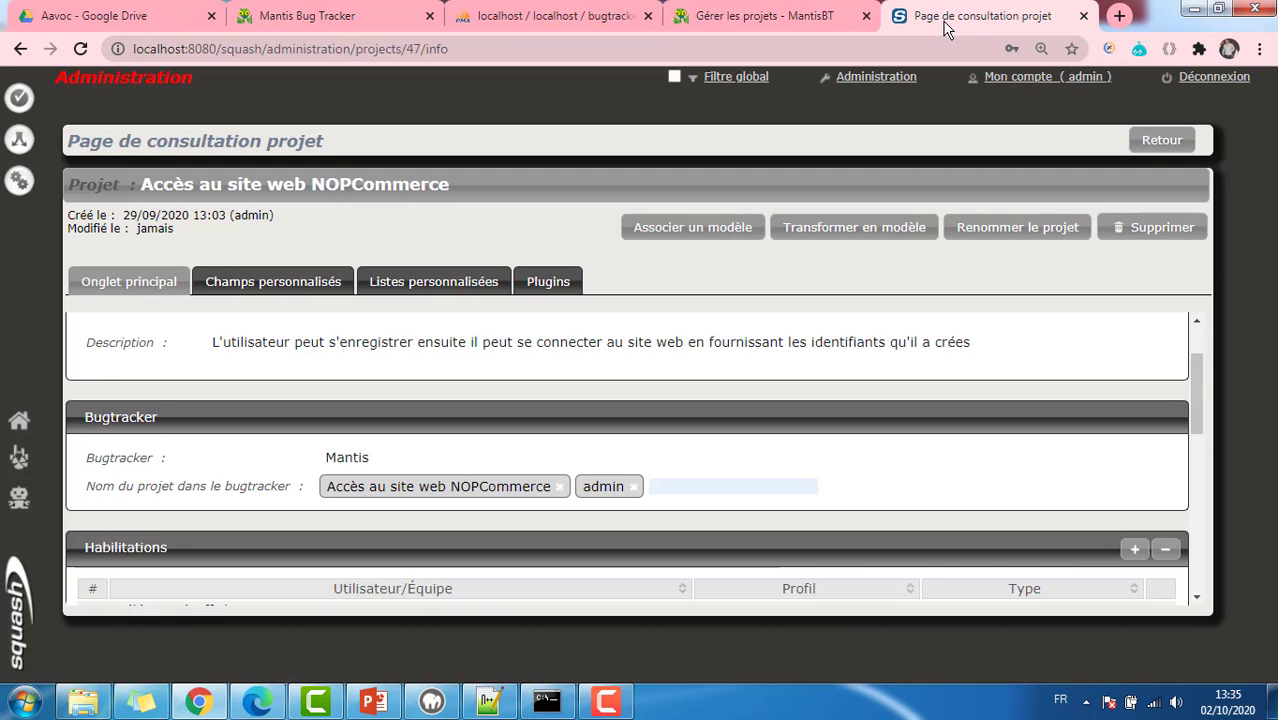
click(1158, 141)
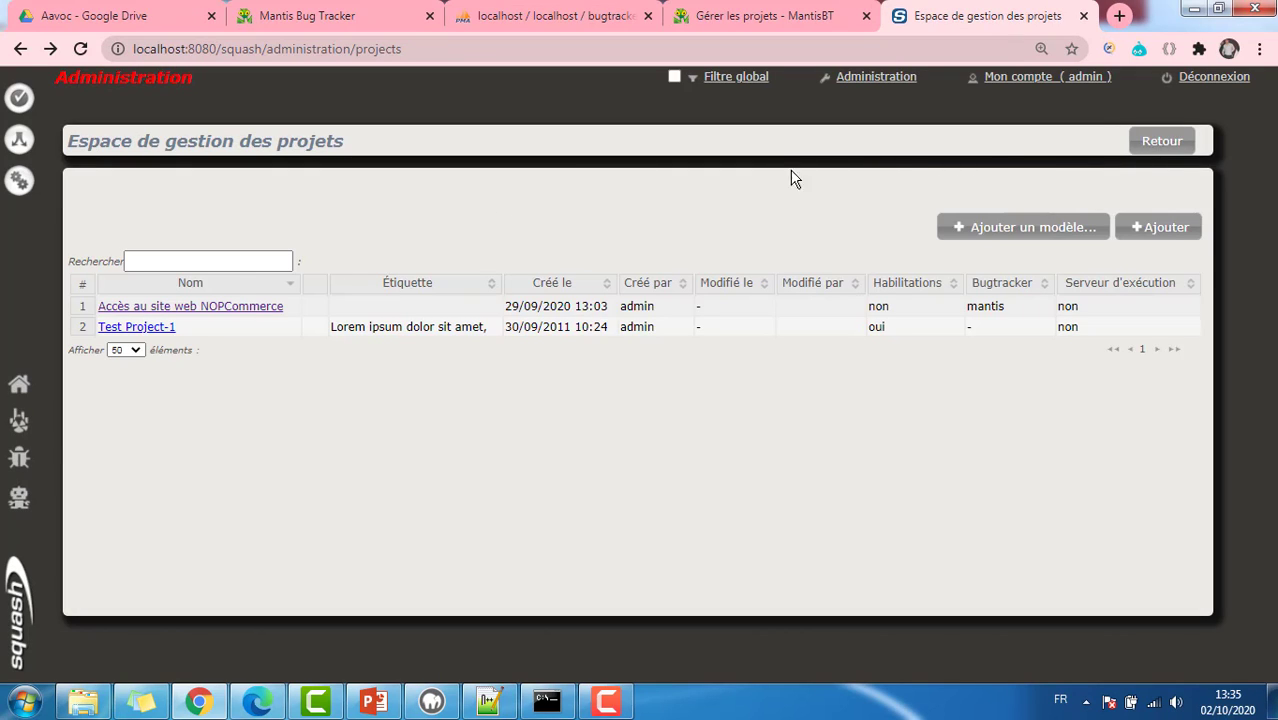
click(1162, 141)
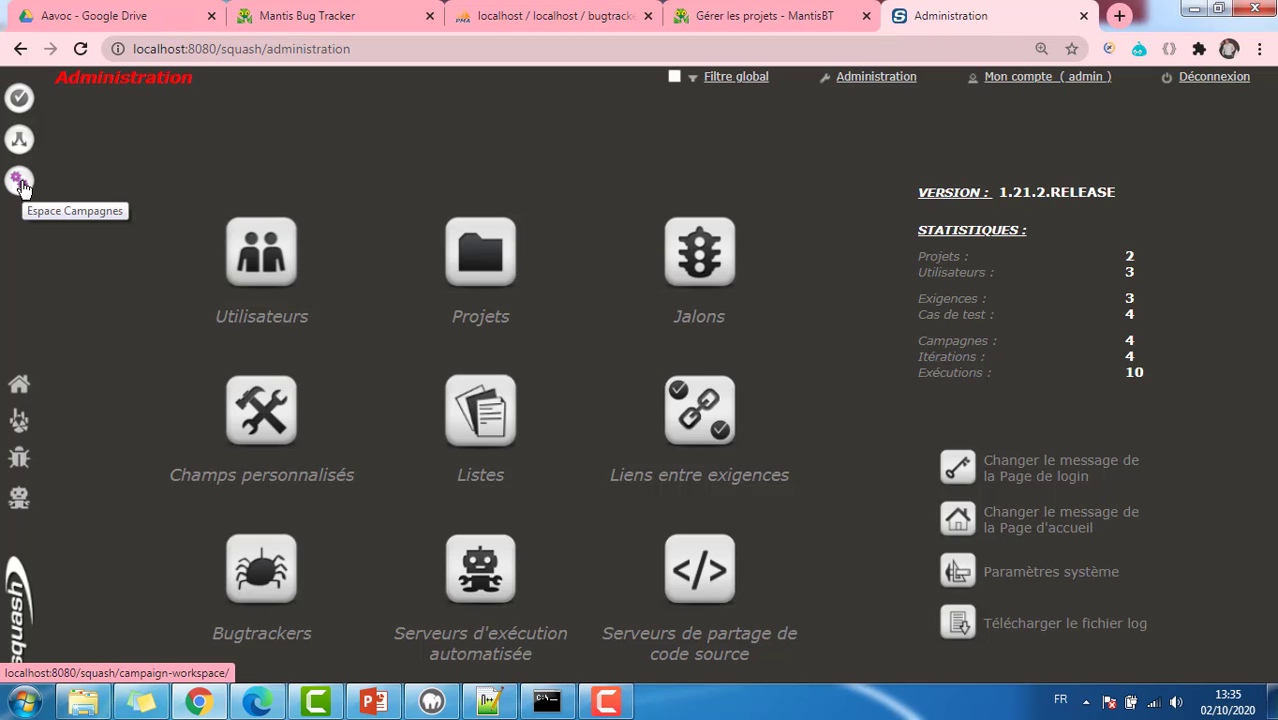
click(19, 181)
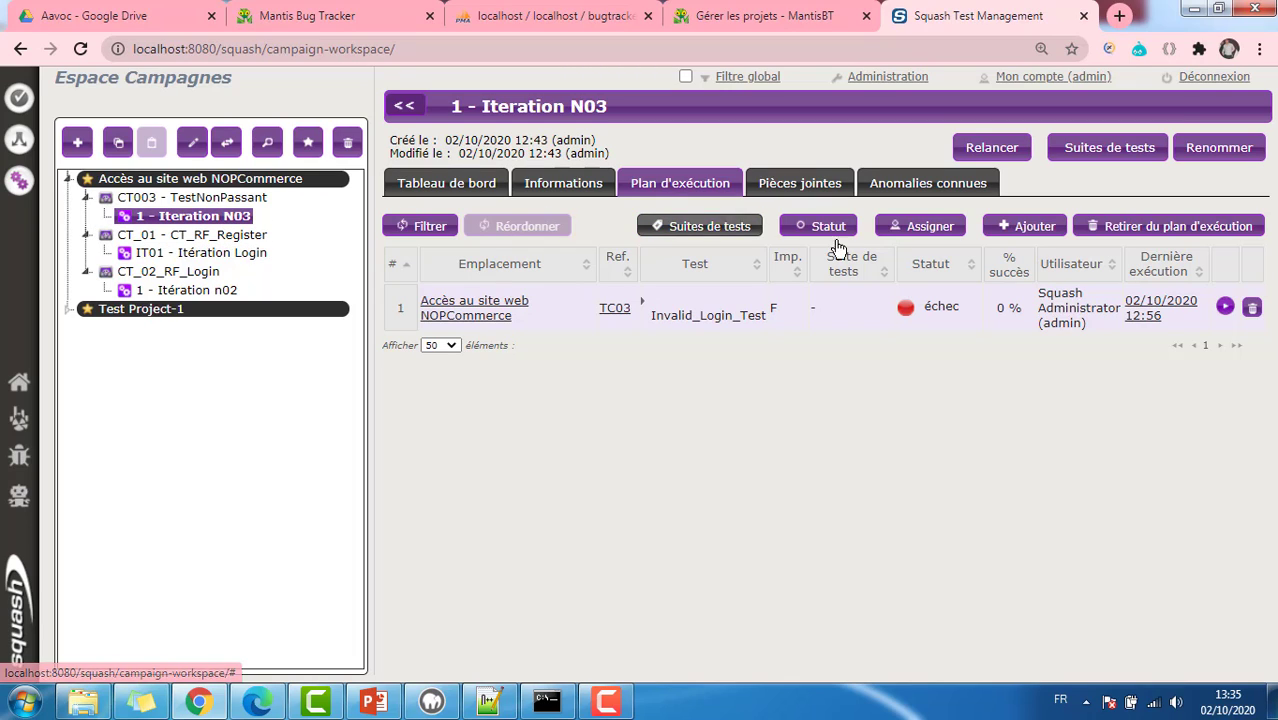
Step: Run Invalid_Login_Test in the popup and mark step 1 as échec
click(1225, 307)
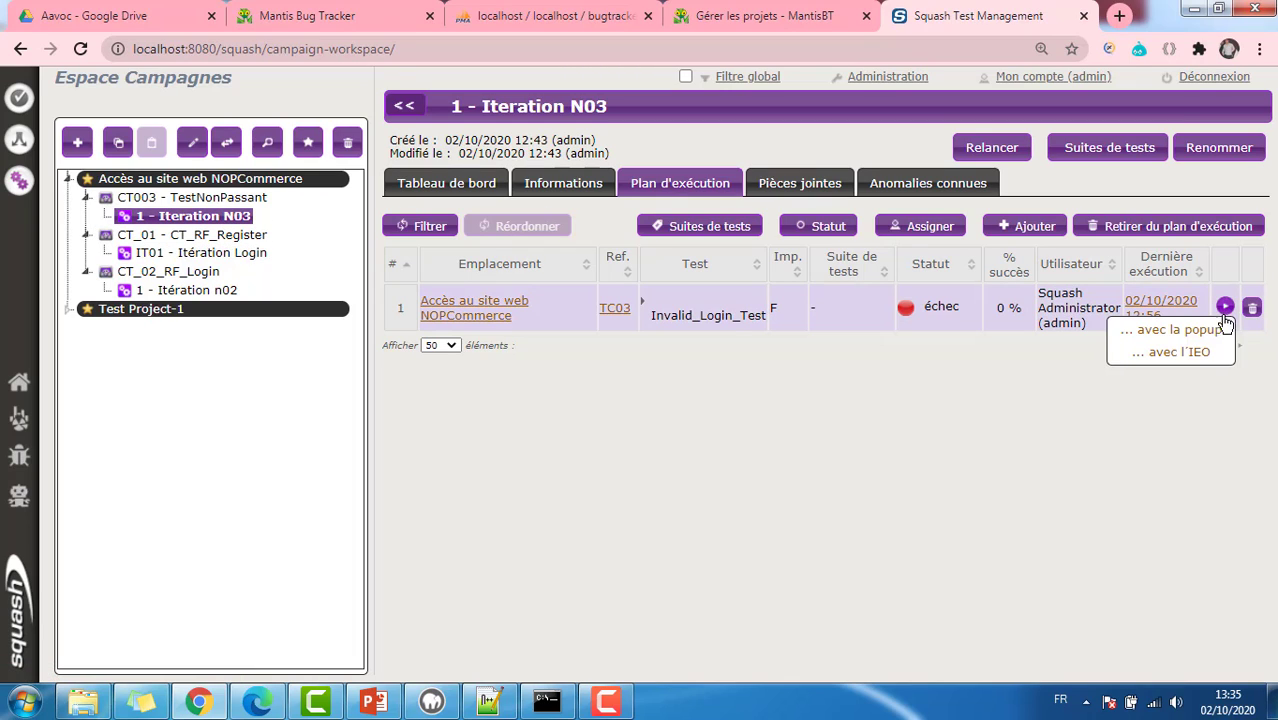
click(1190, 336)
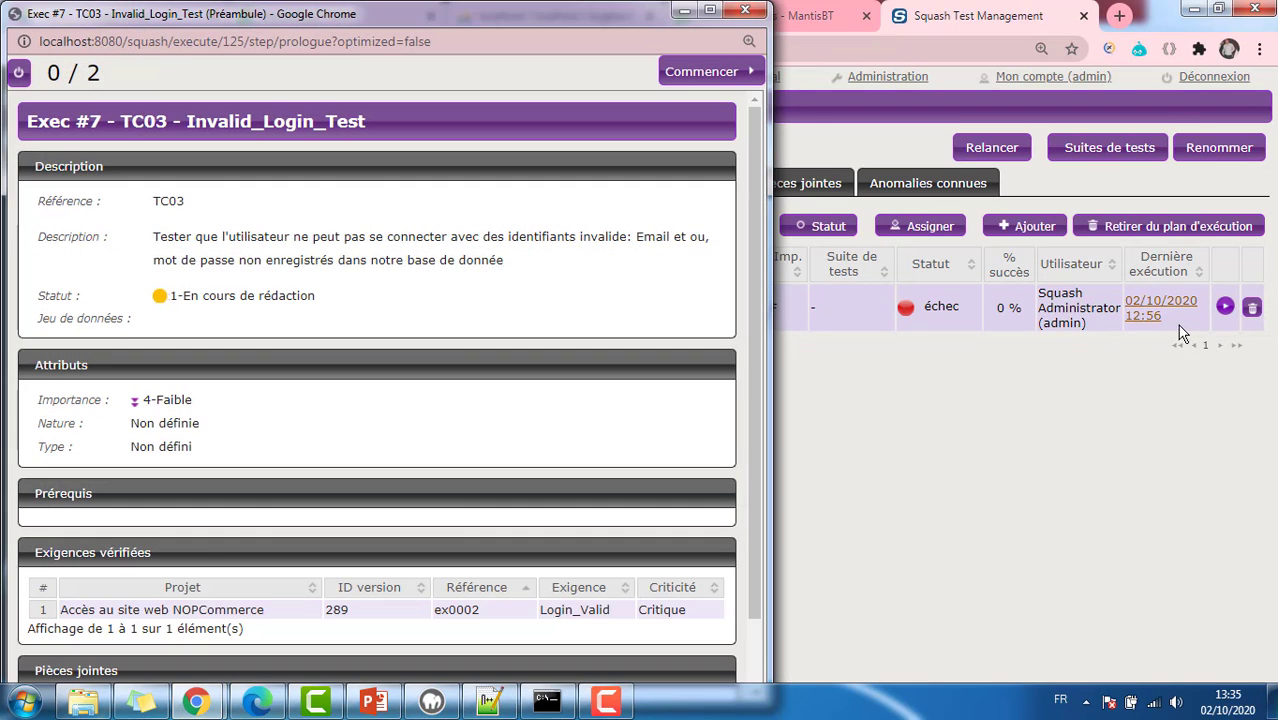
click(687, 74)
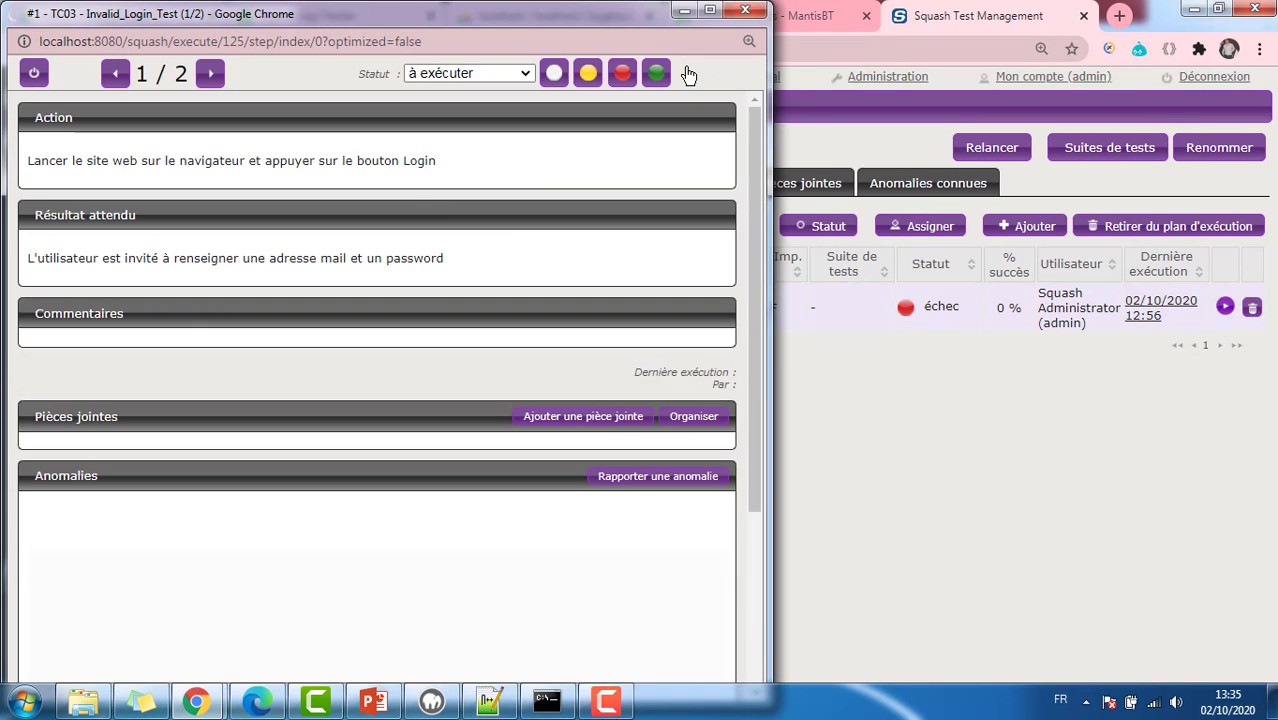
click(460, 74)
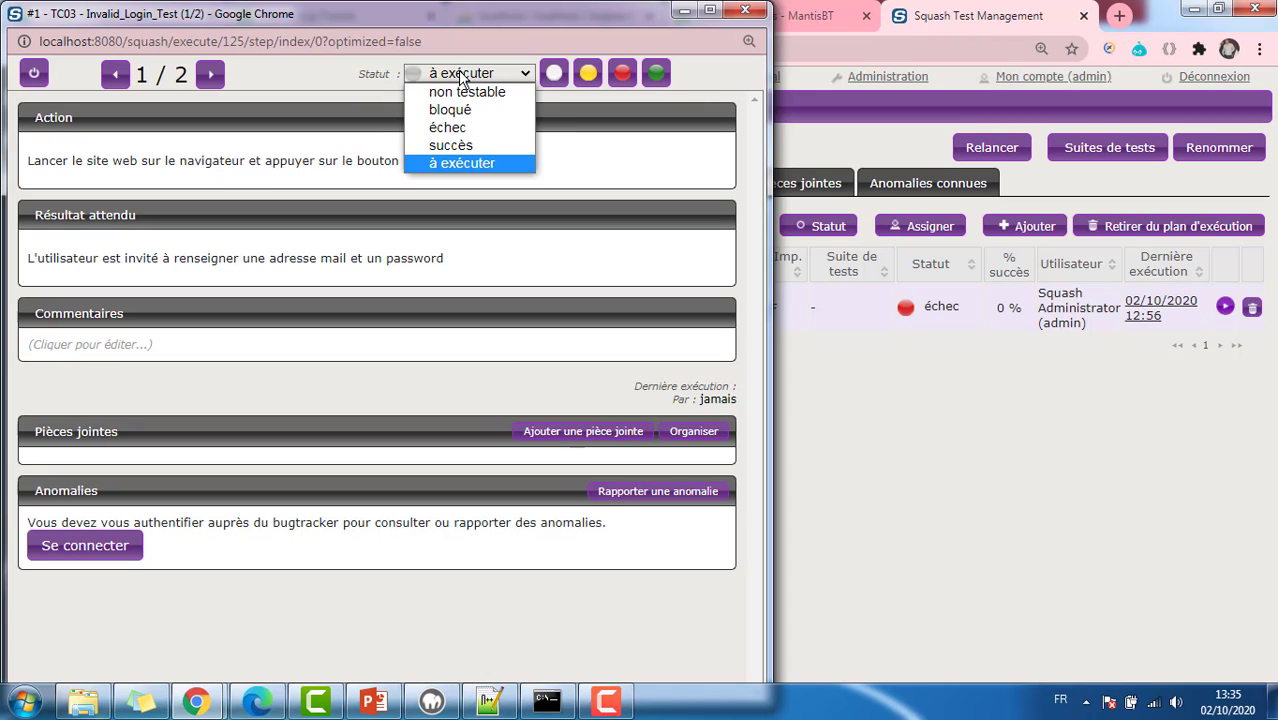
click(476, 127)
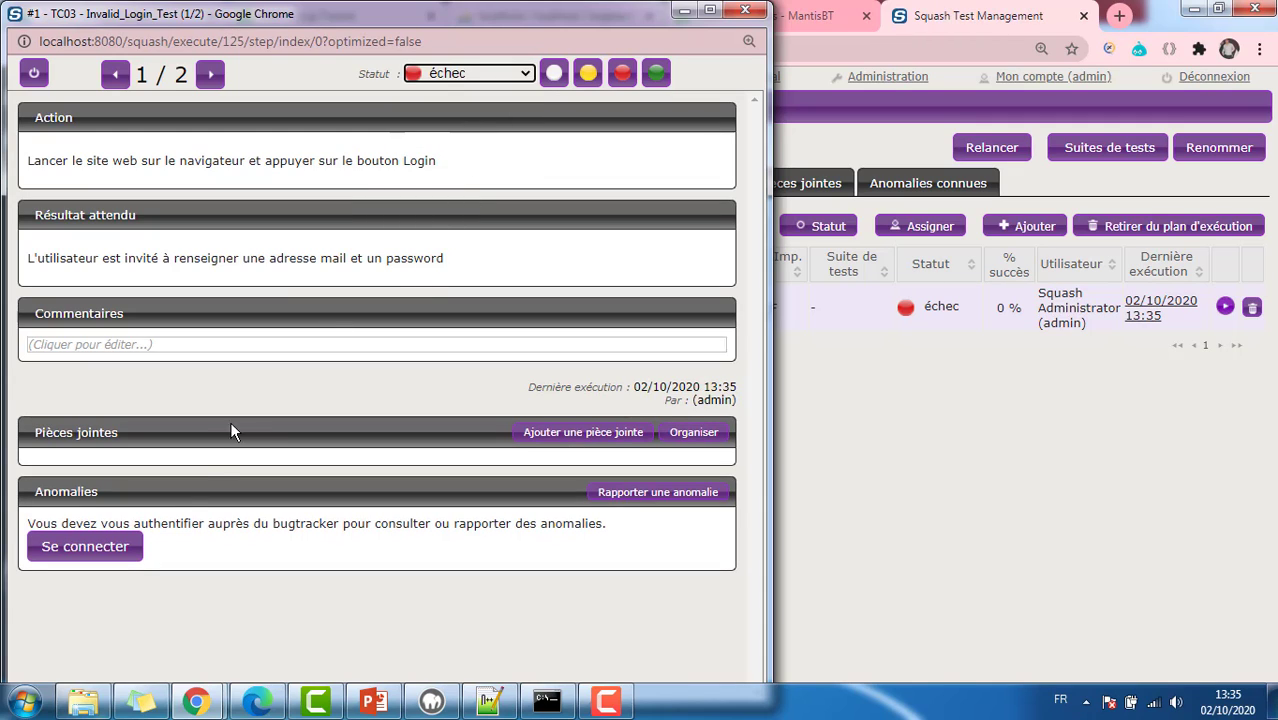
Step: Report an anomaly for step 1, signing in to the bugtracker with the administrator login and a password
click(603, 494)
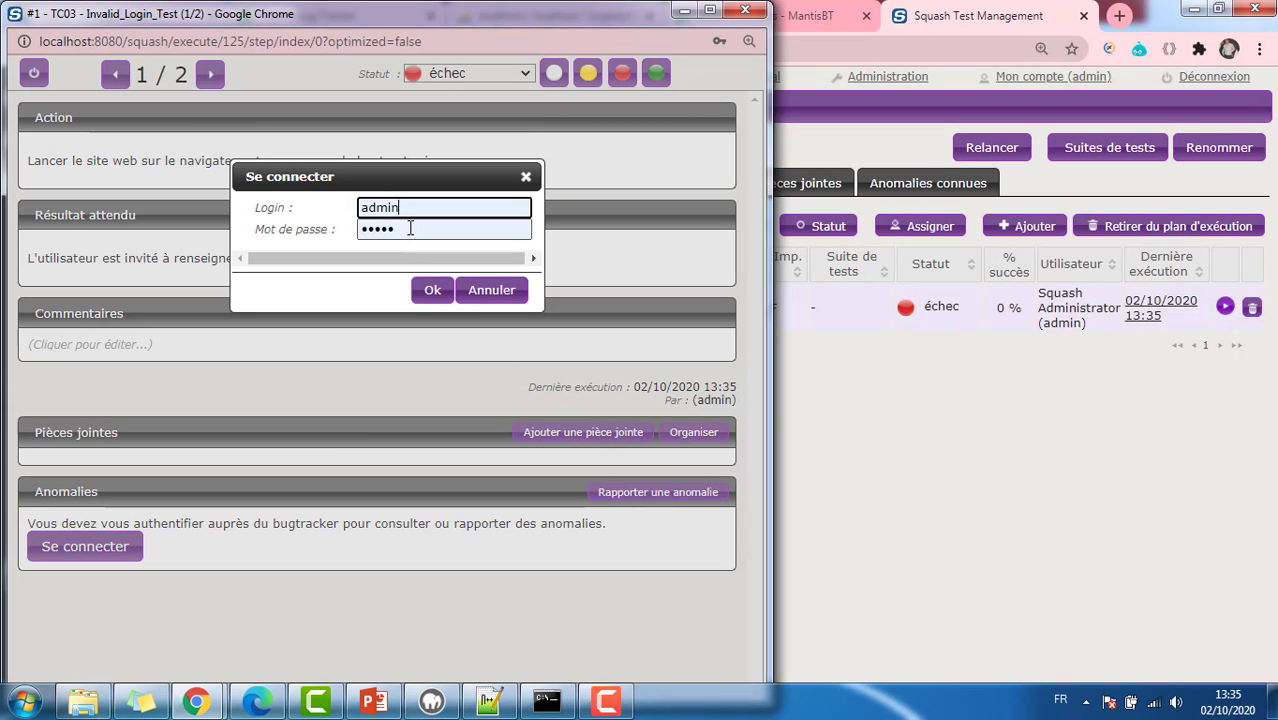
click(408, 207)
double_click(408, 207)
text(adm)
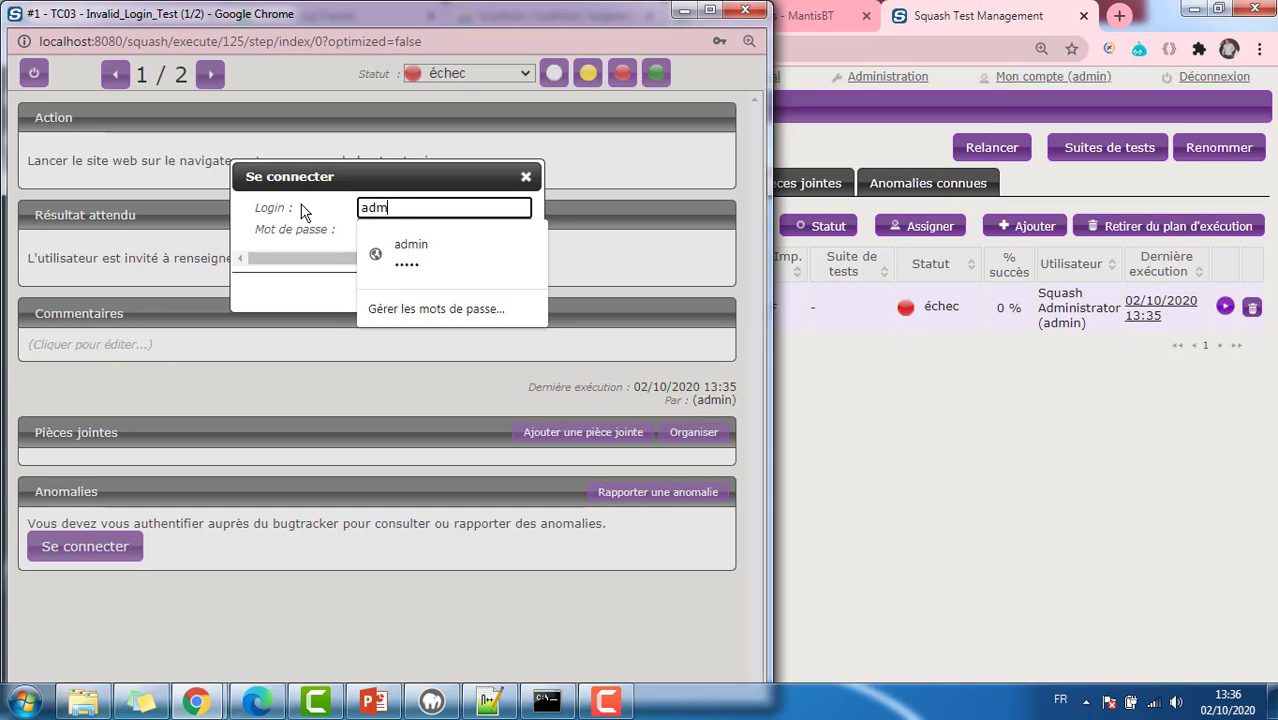
text(inistrat)
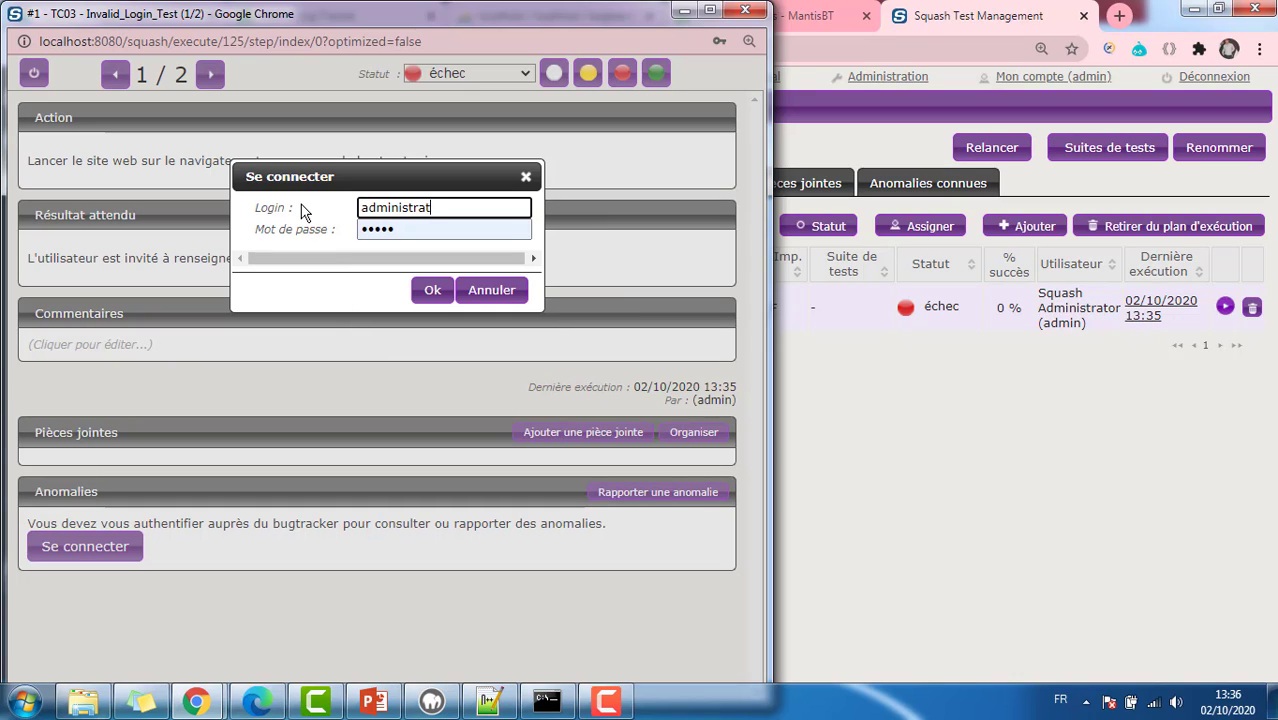
text(or)
double_click(411, 229)
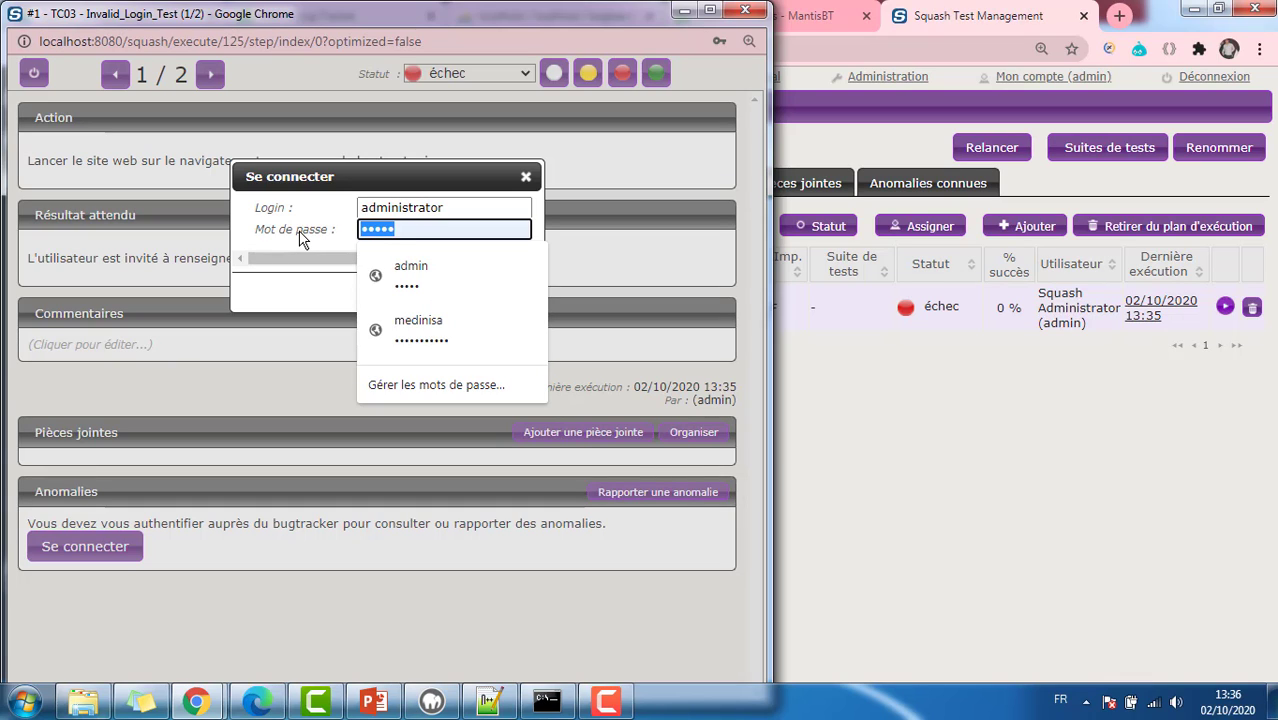
text(abc)
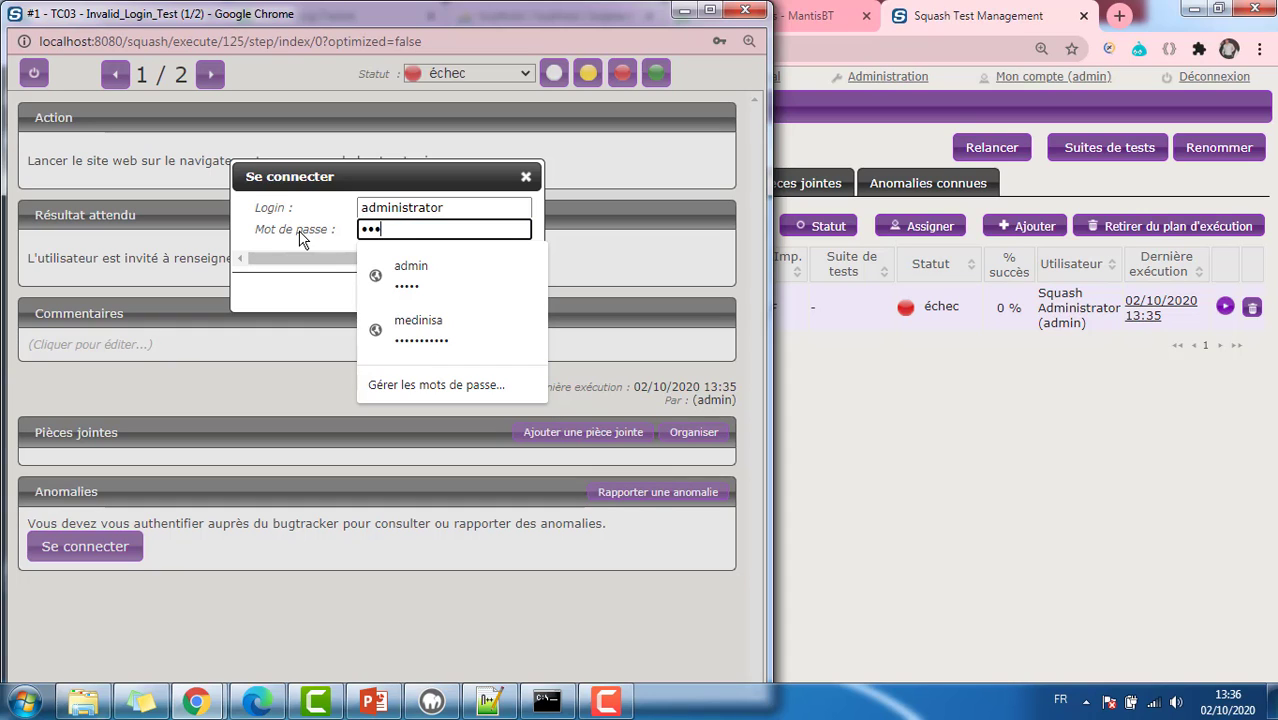
click(300, 243)
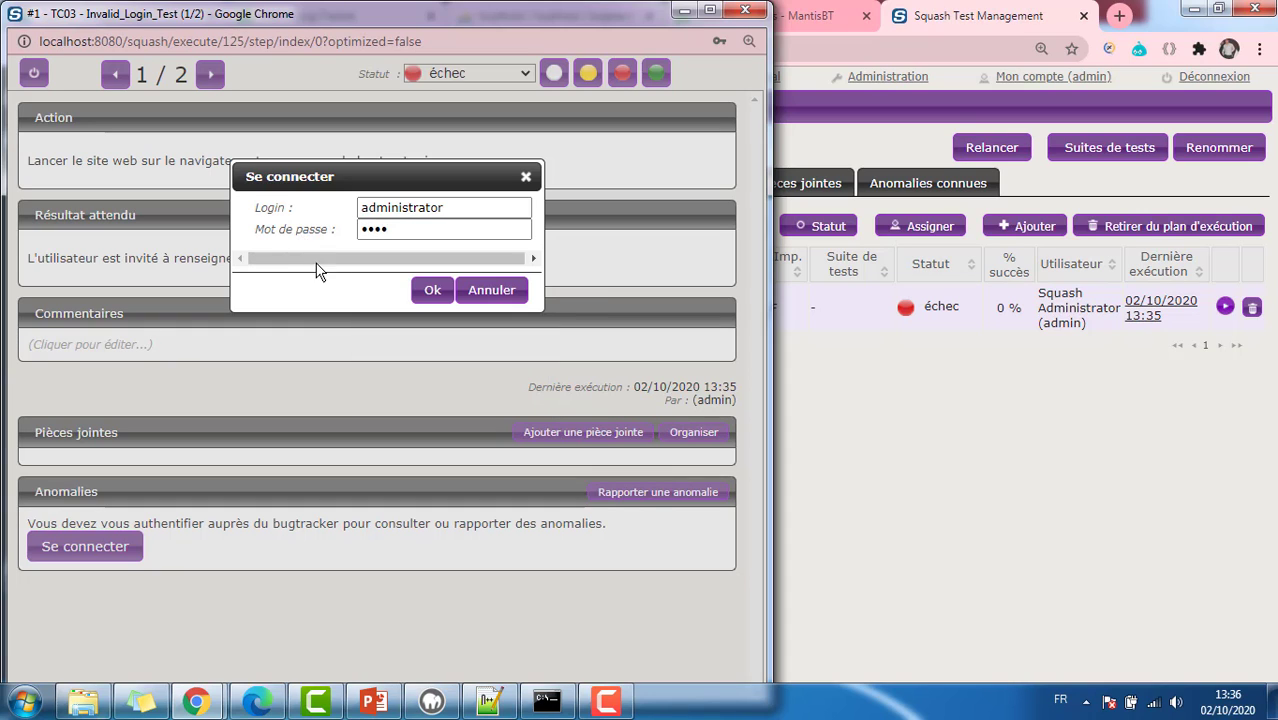
click(429, 295)
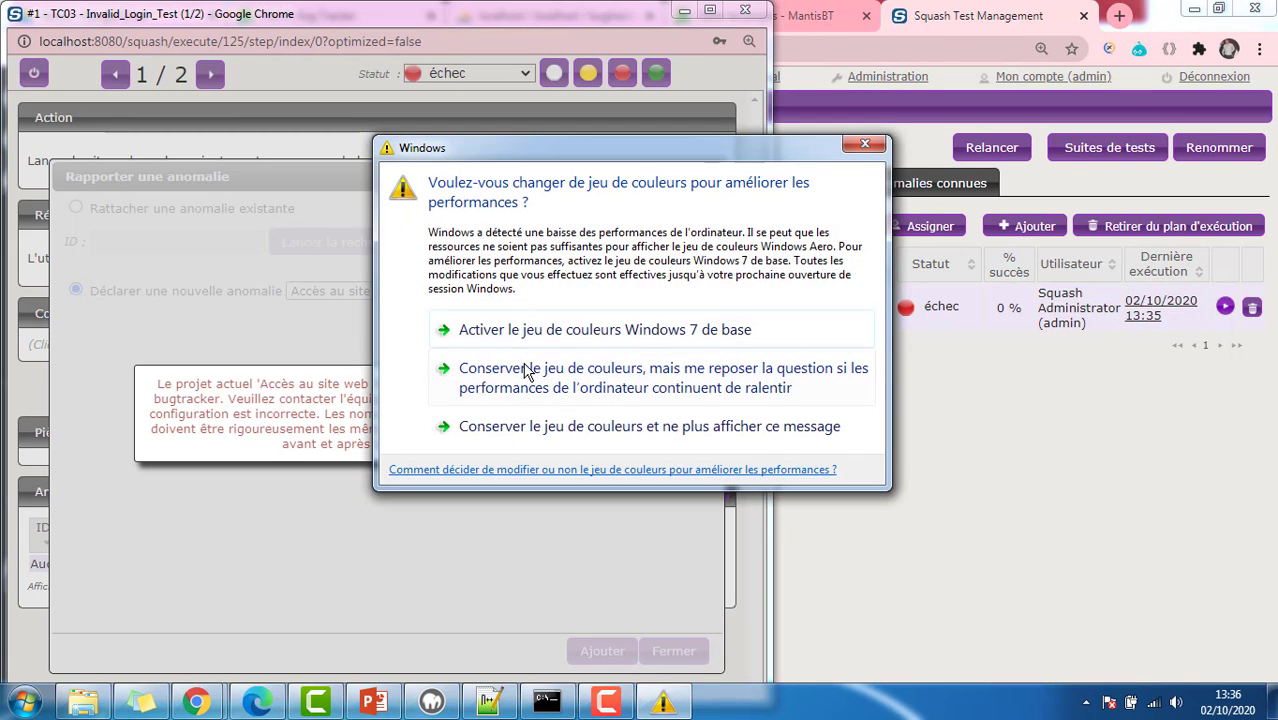
click(865, 144)
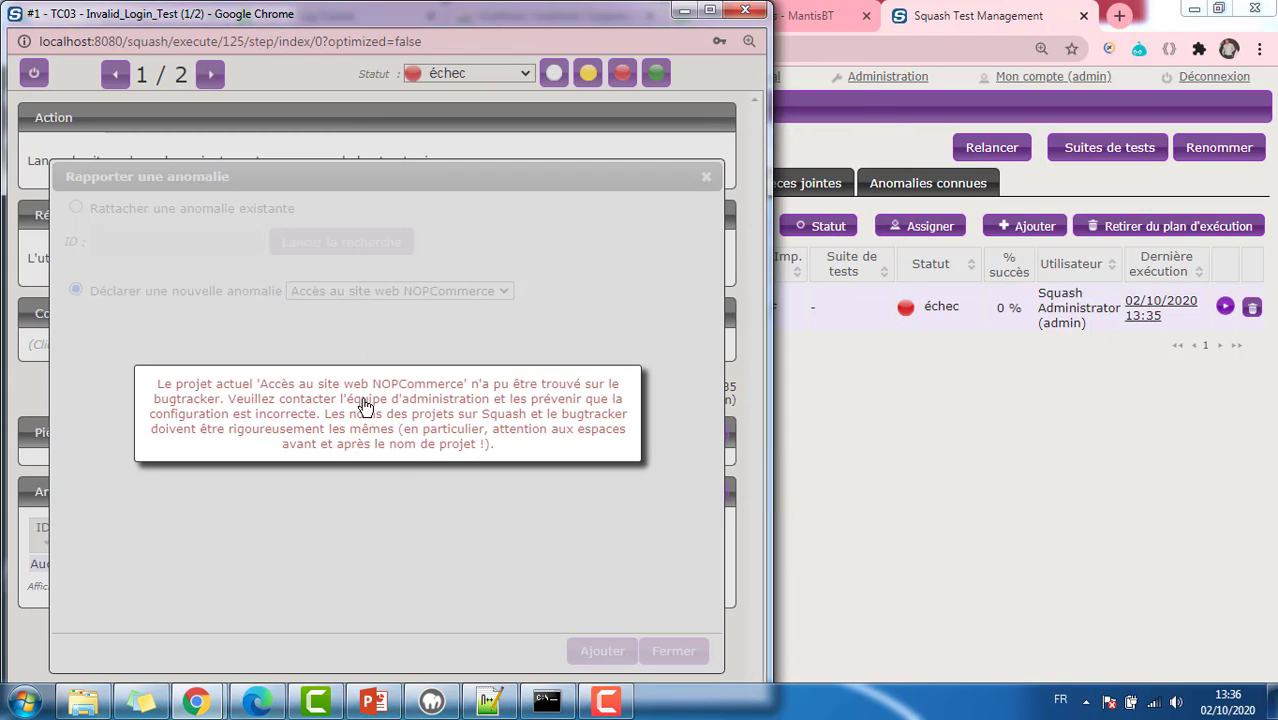
Step: Change the MantisBT project name's 'NOPcommerce' to 'NOPCommerce' and save the project
click(812, 15)
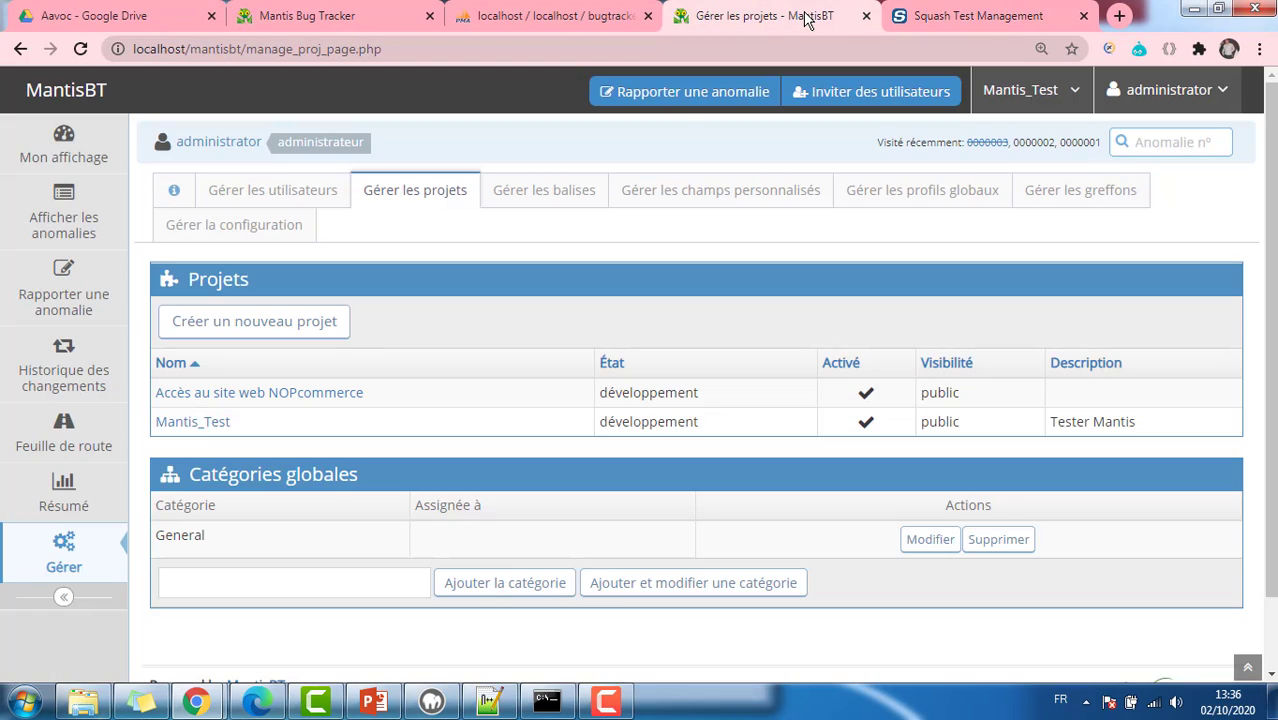
click(294, 401)
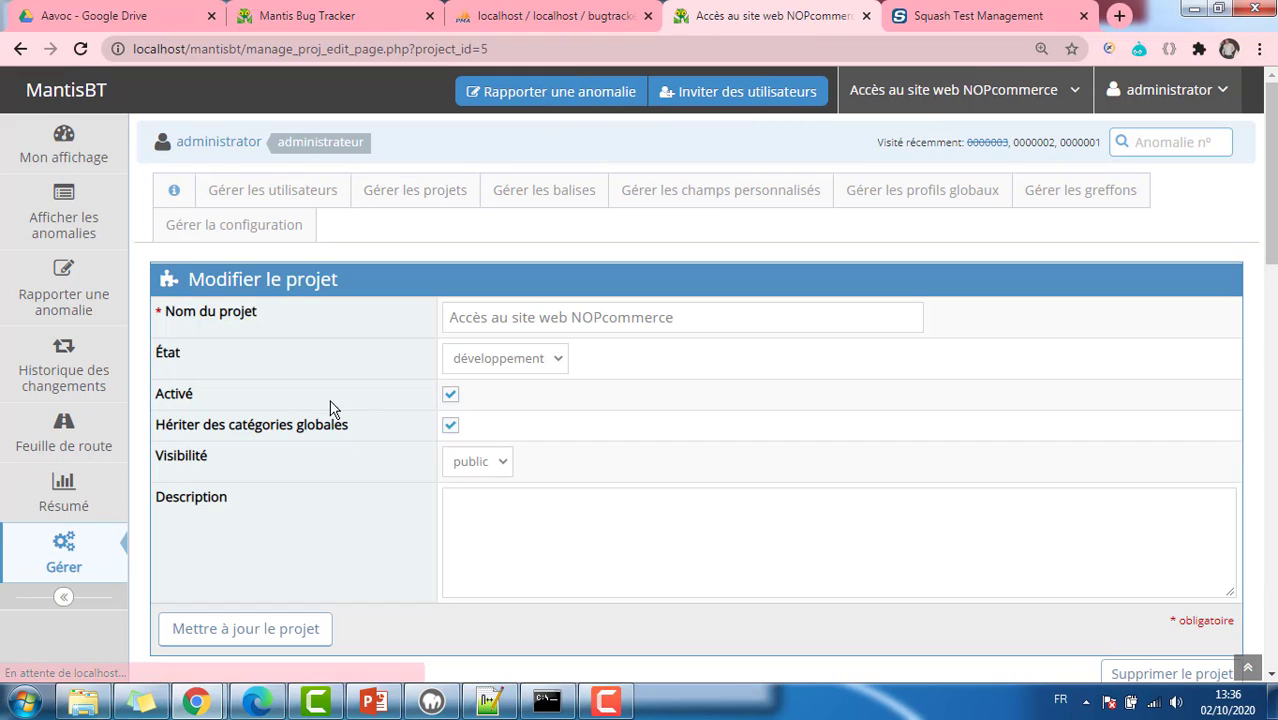
click(607, 317)
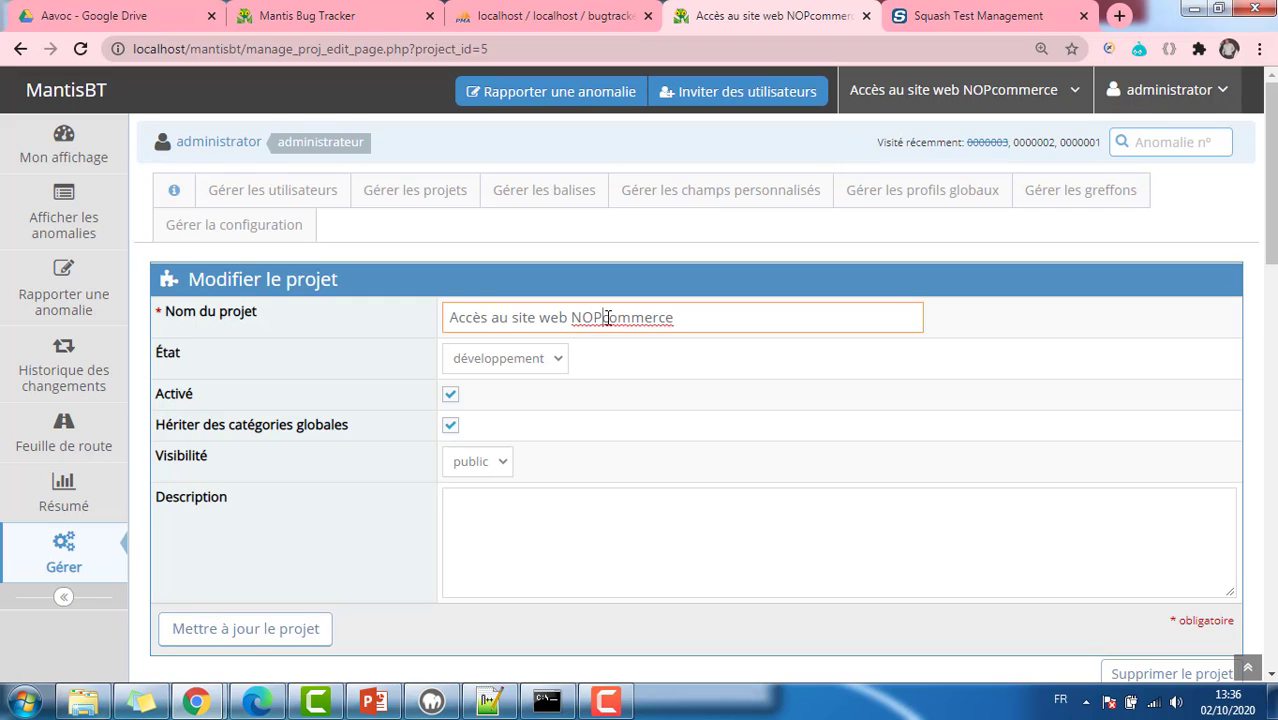
key(BackSpace)
text(C)
click(238, 632)
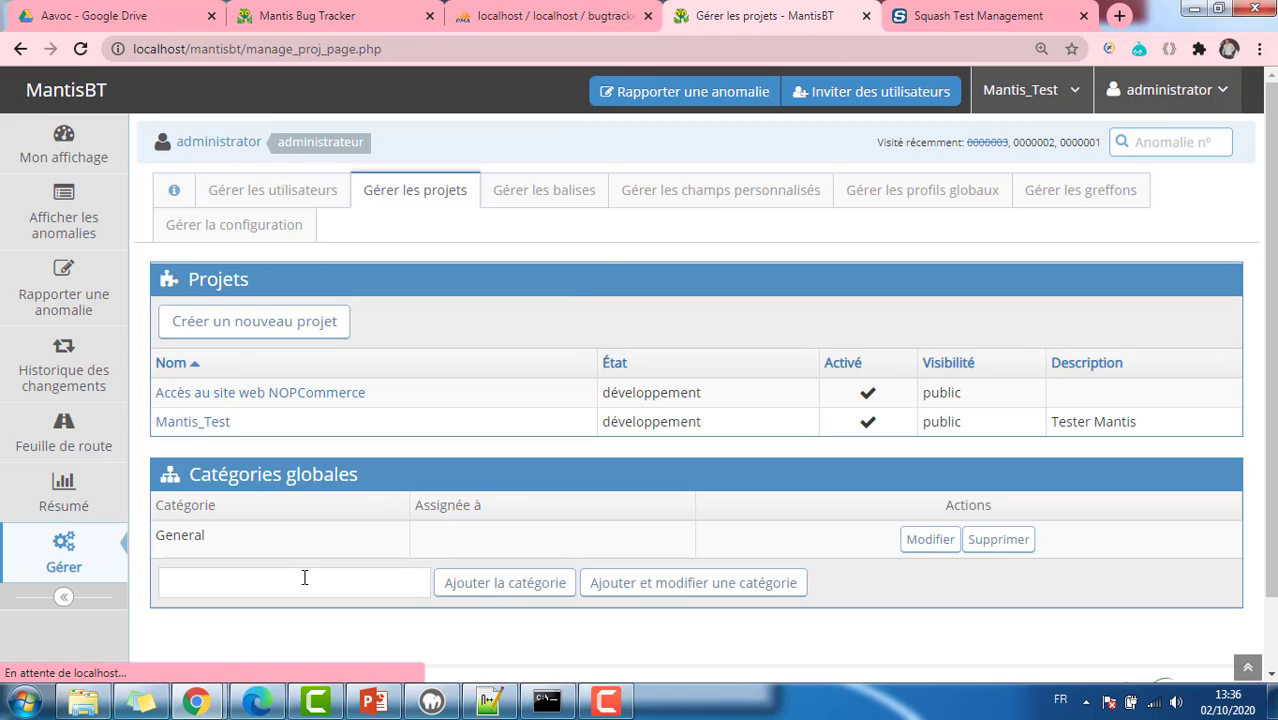
click(970, 18)
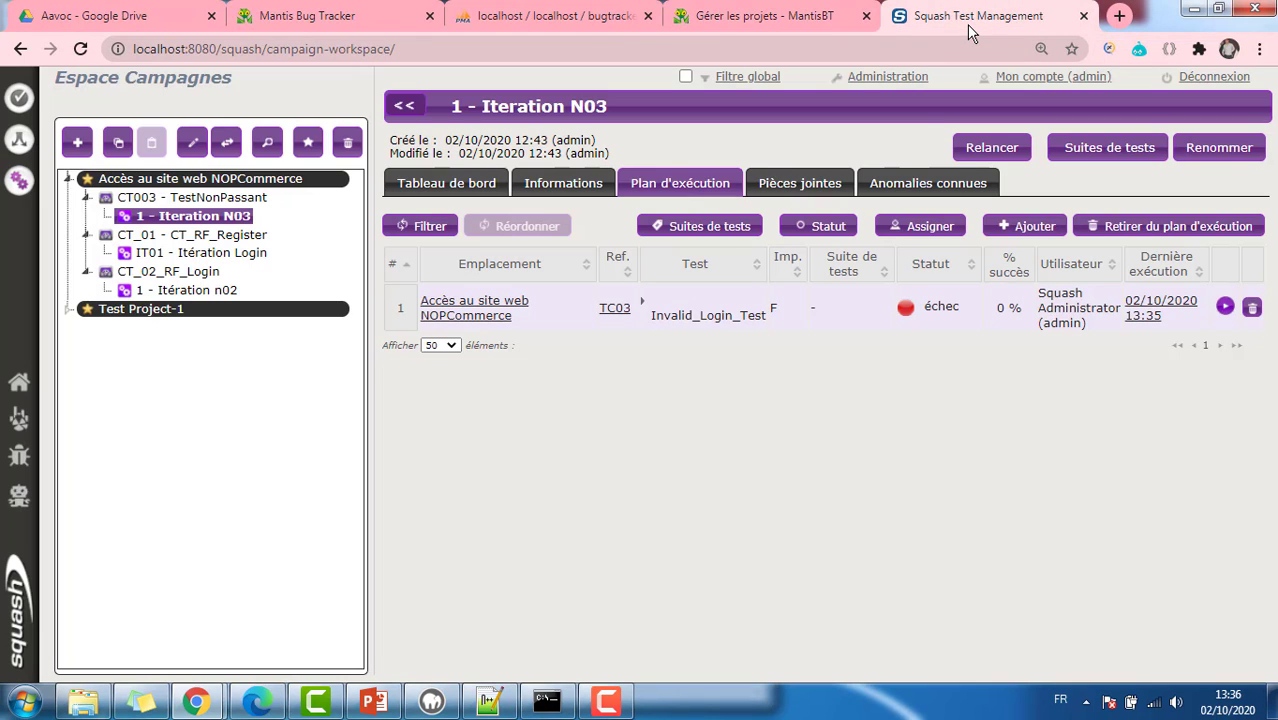
Step: Launch a new TC03 execution in a popup window and begin at its first step
click(1224, 307)
click(1169, 332)
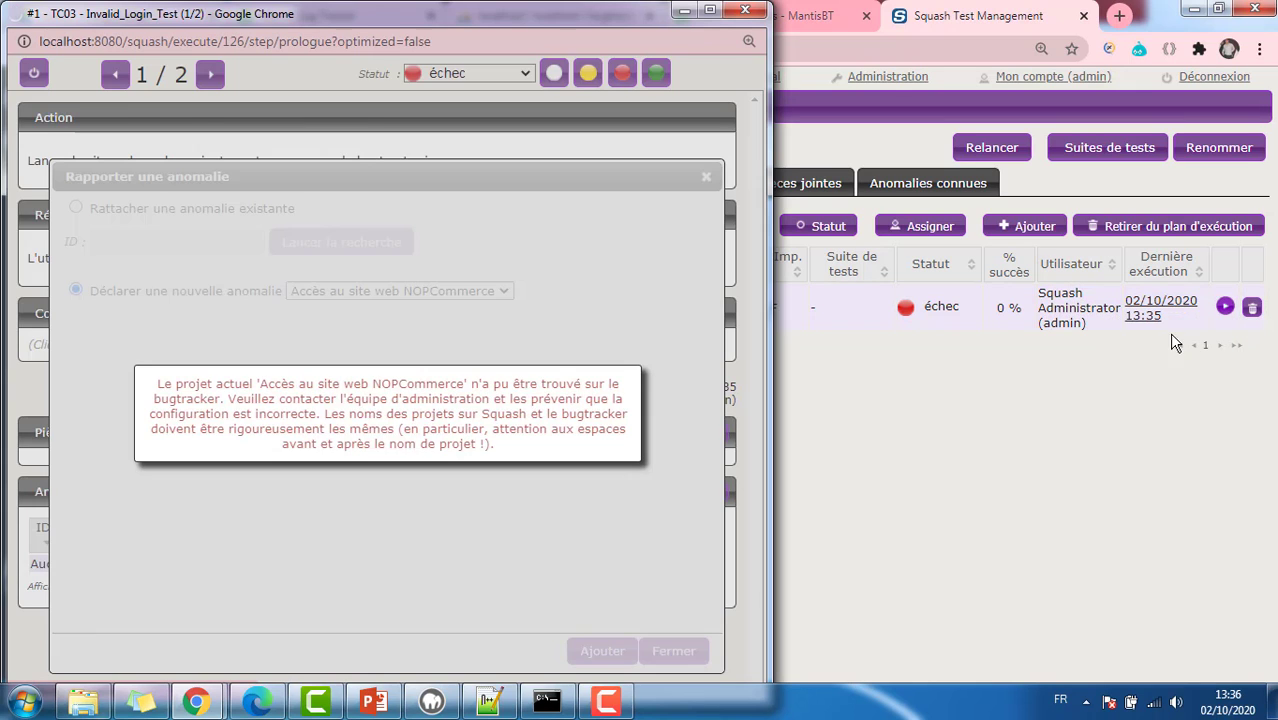
scroll(528, 251, down, 1)
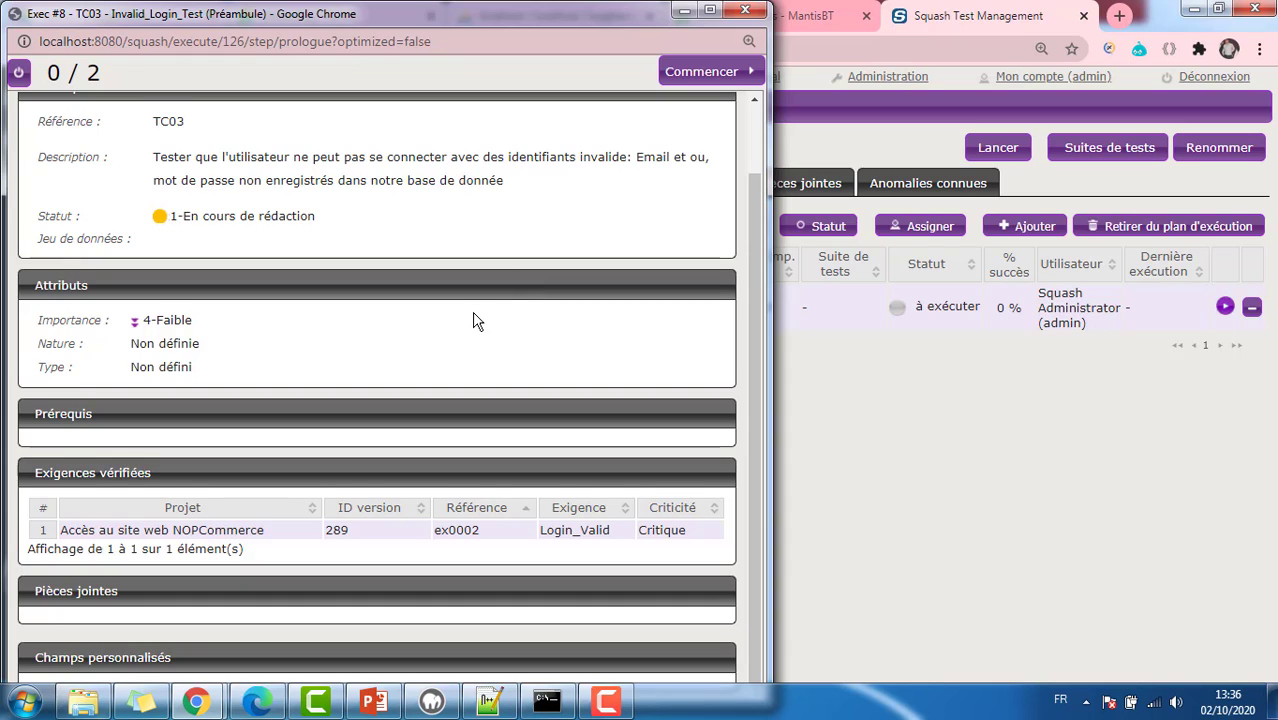
scroll(476, 320, up, 1)
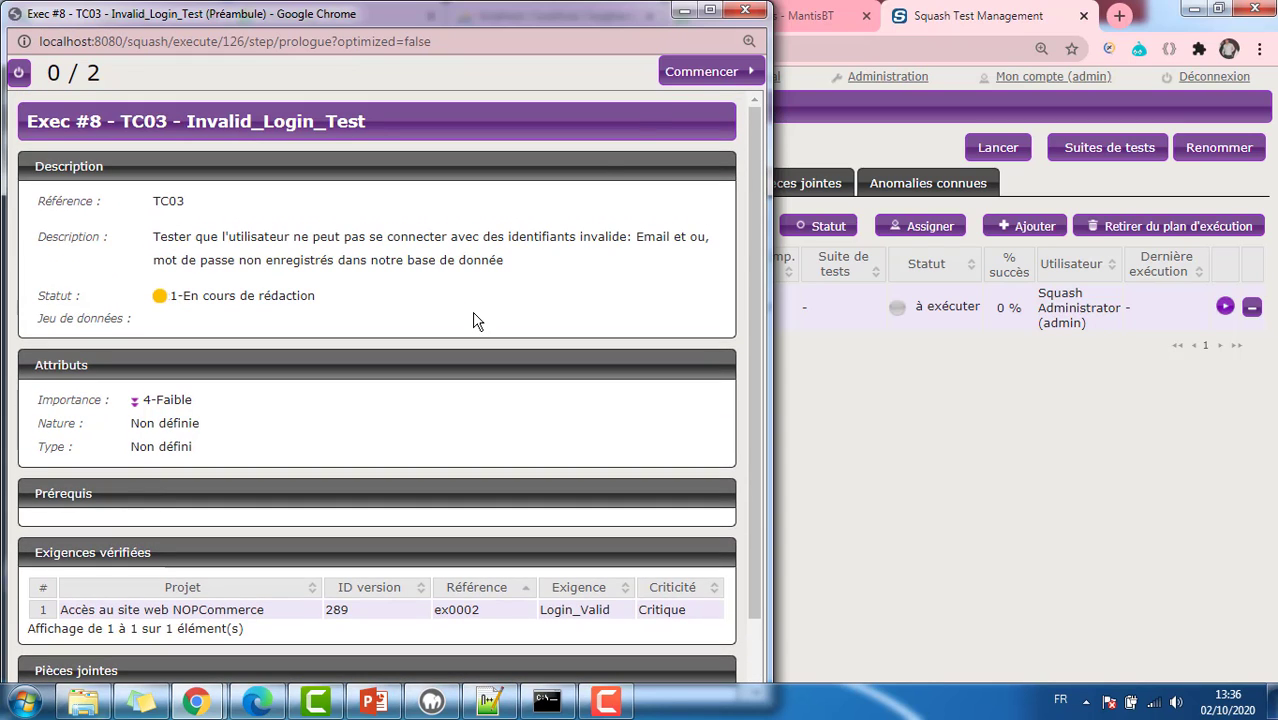
click(710, 72)
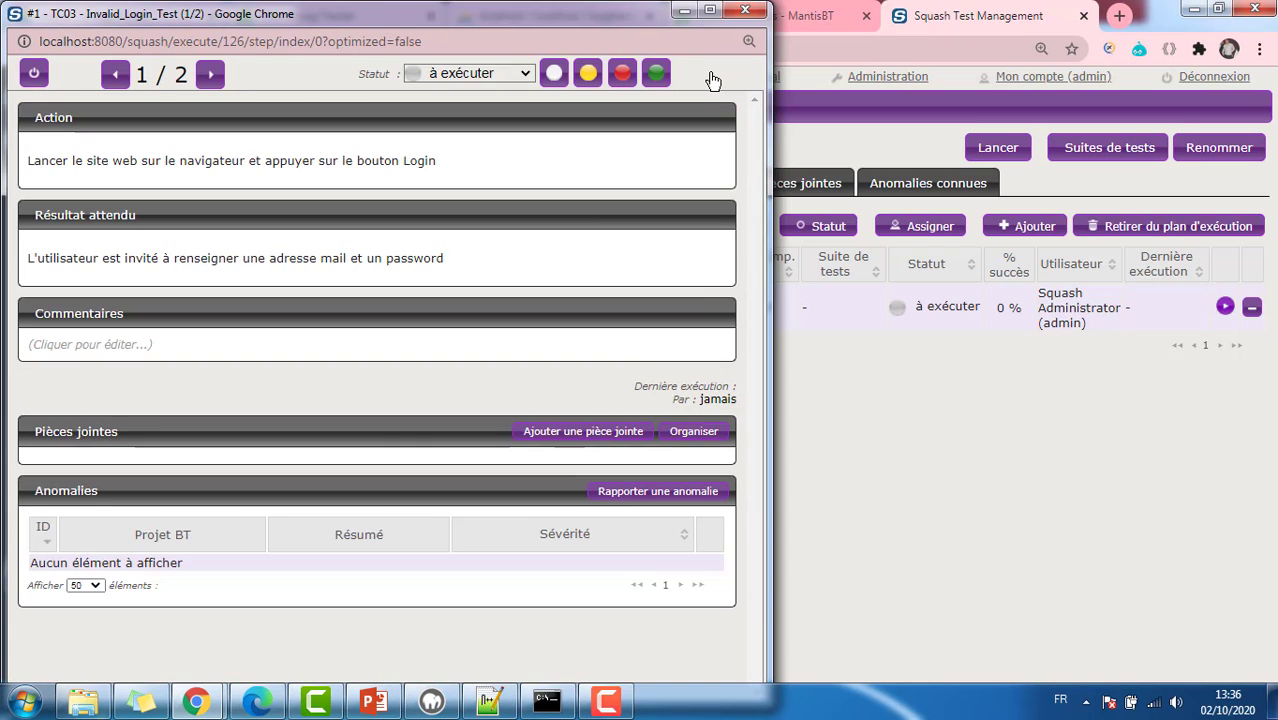
Step: Set the first step's status to échec and bring up the anomaly report form
click(496, 76)
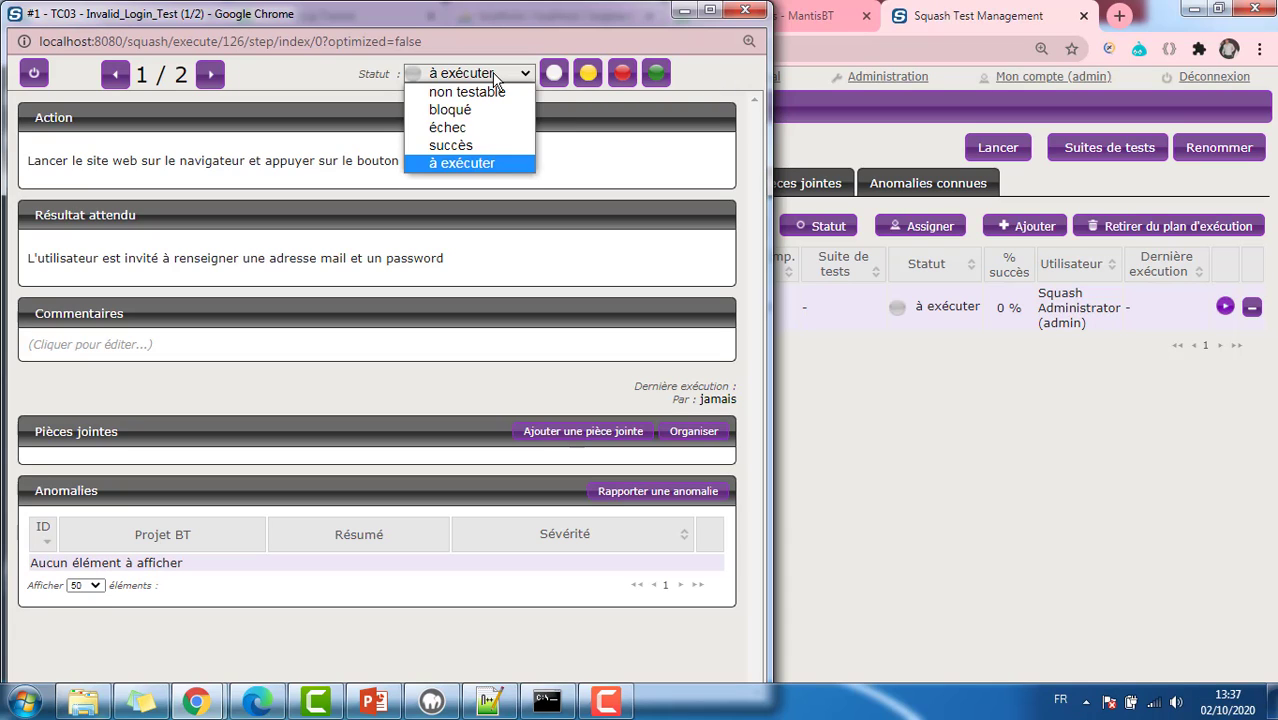
click(483, 128)
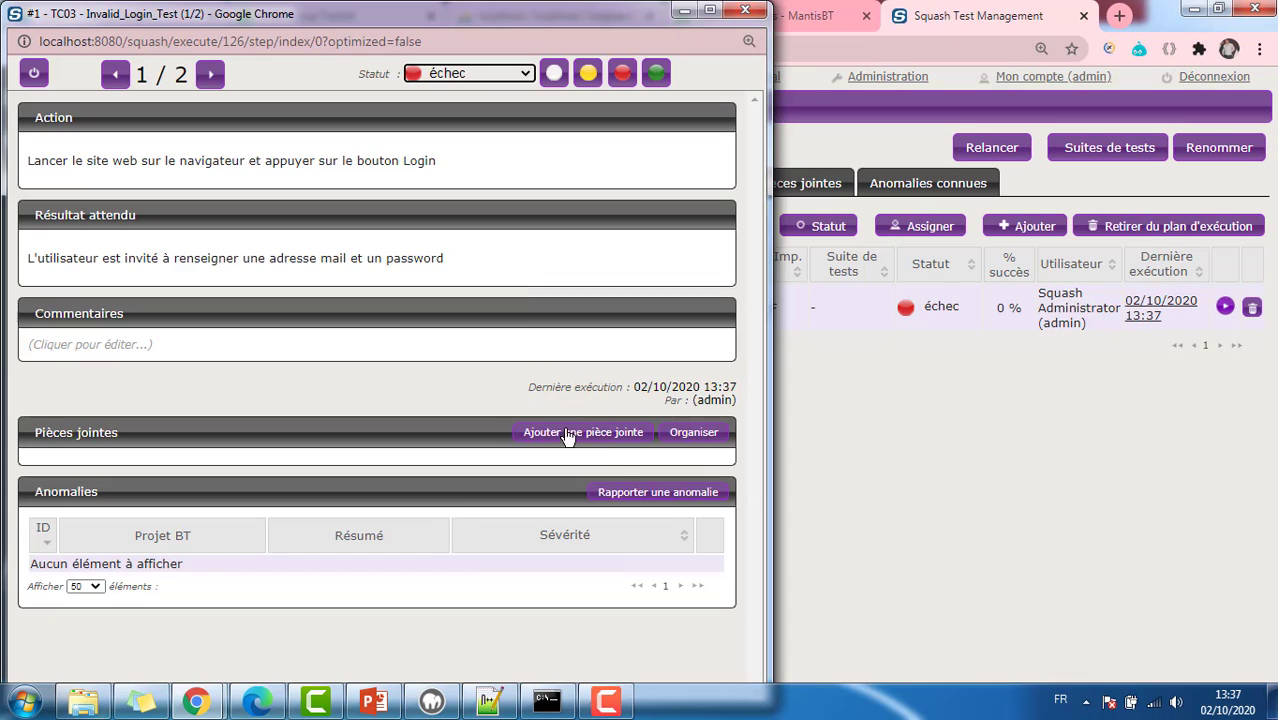
click(660, 492)
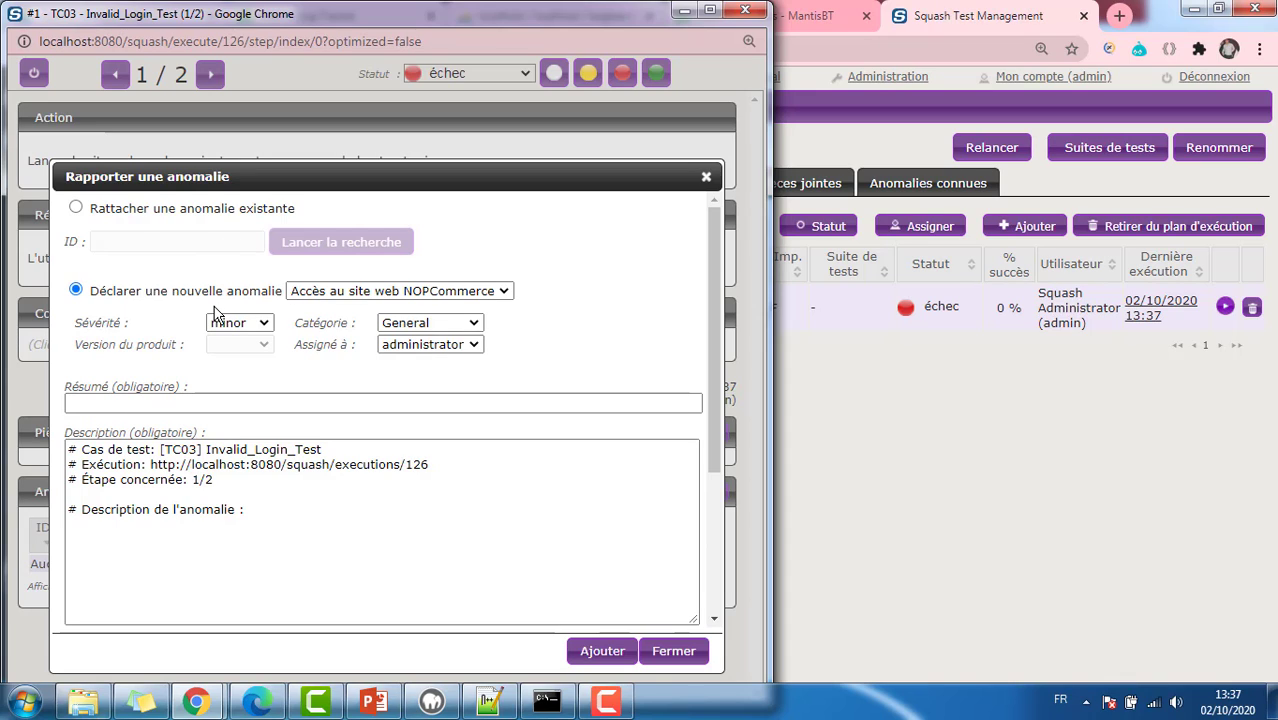
Step: Keep project Accès au site web NOPCommerce and set the anomaly severity to major
click(352, 295)
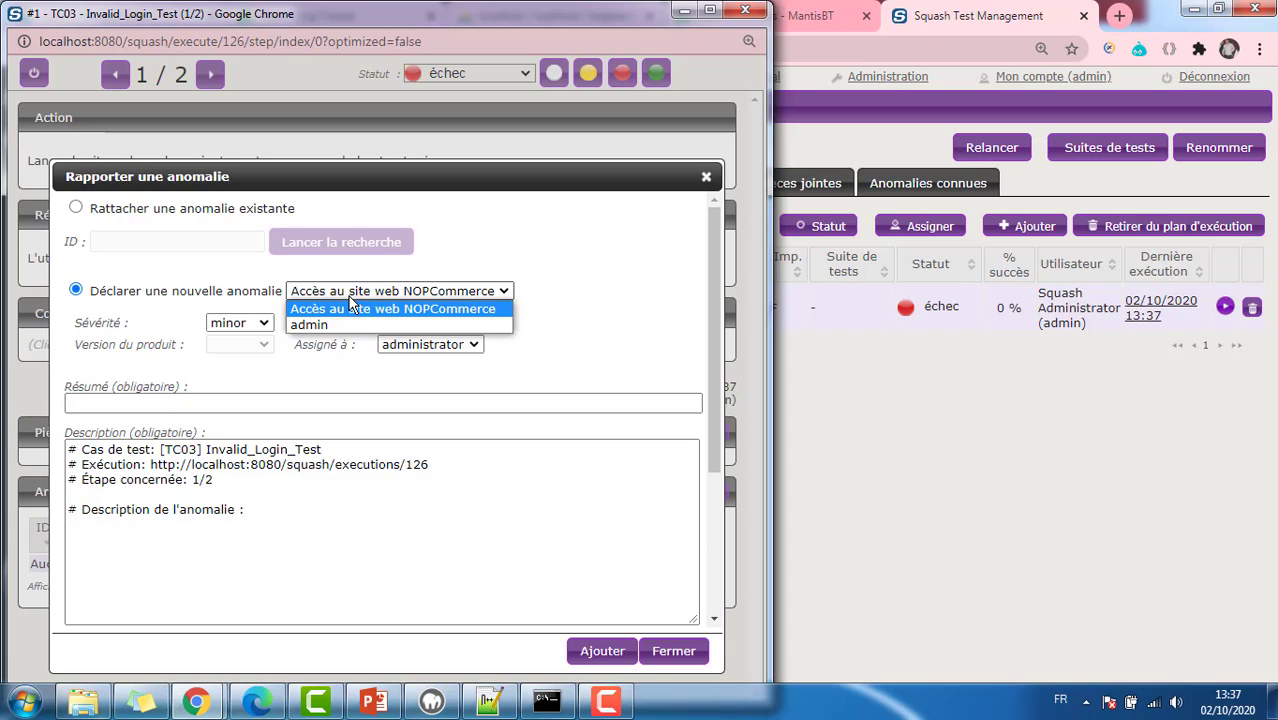
click(350, 303)
click(350, 295)
click(394, 304)
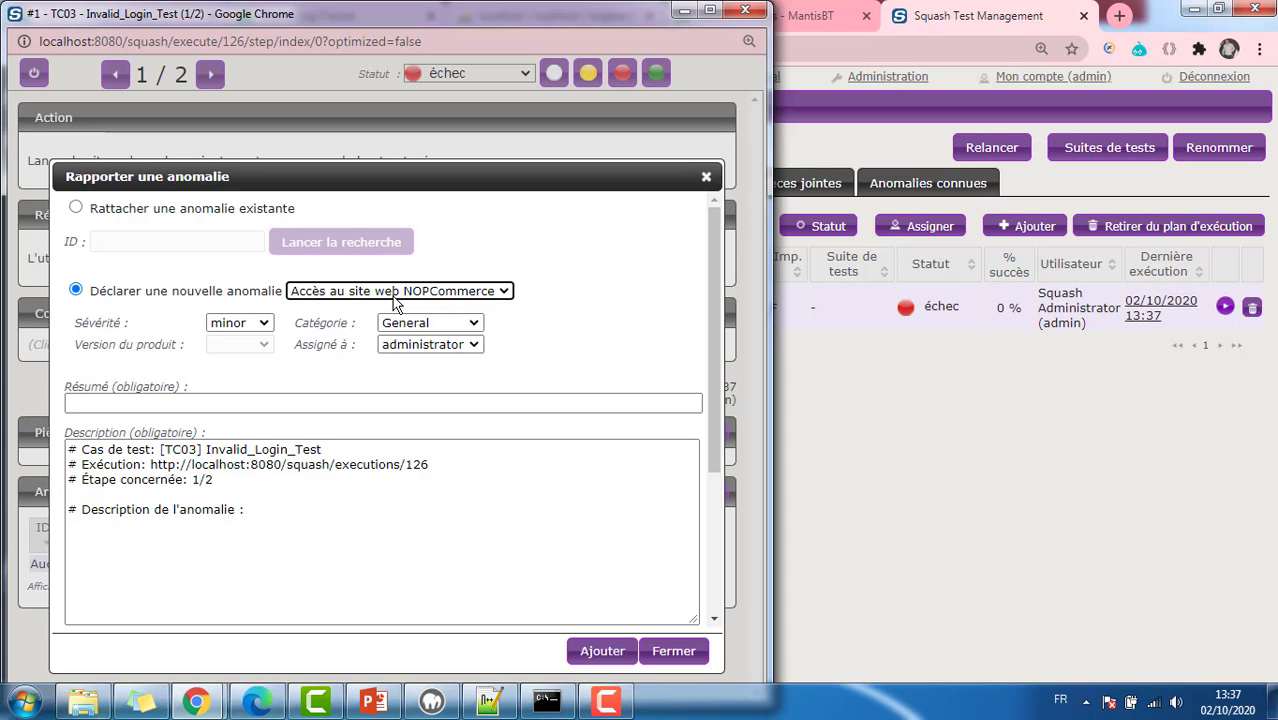
click(227, 324)
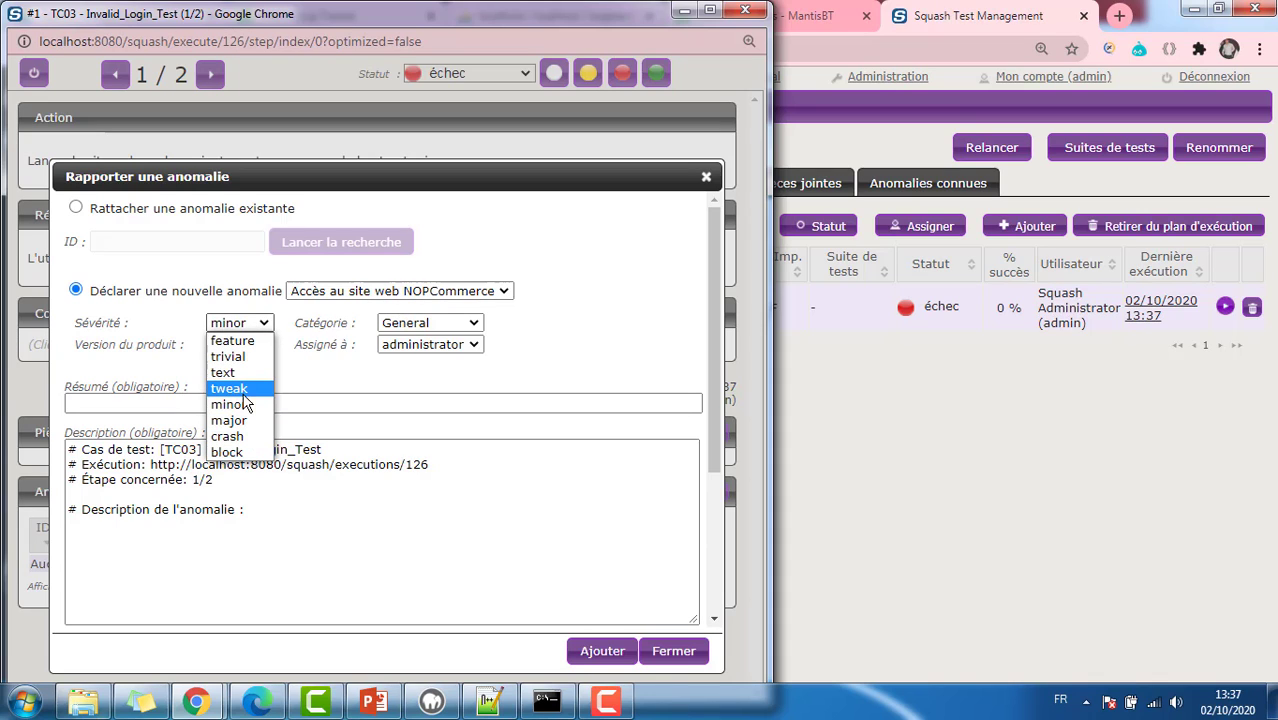
click(242, 420)
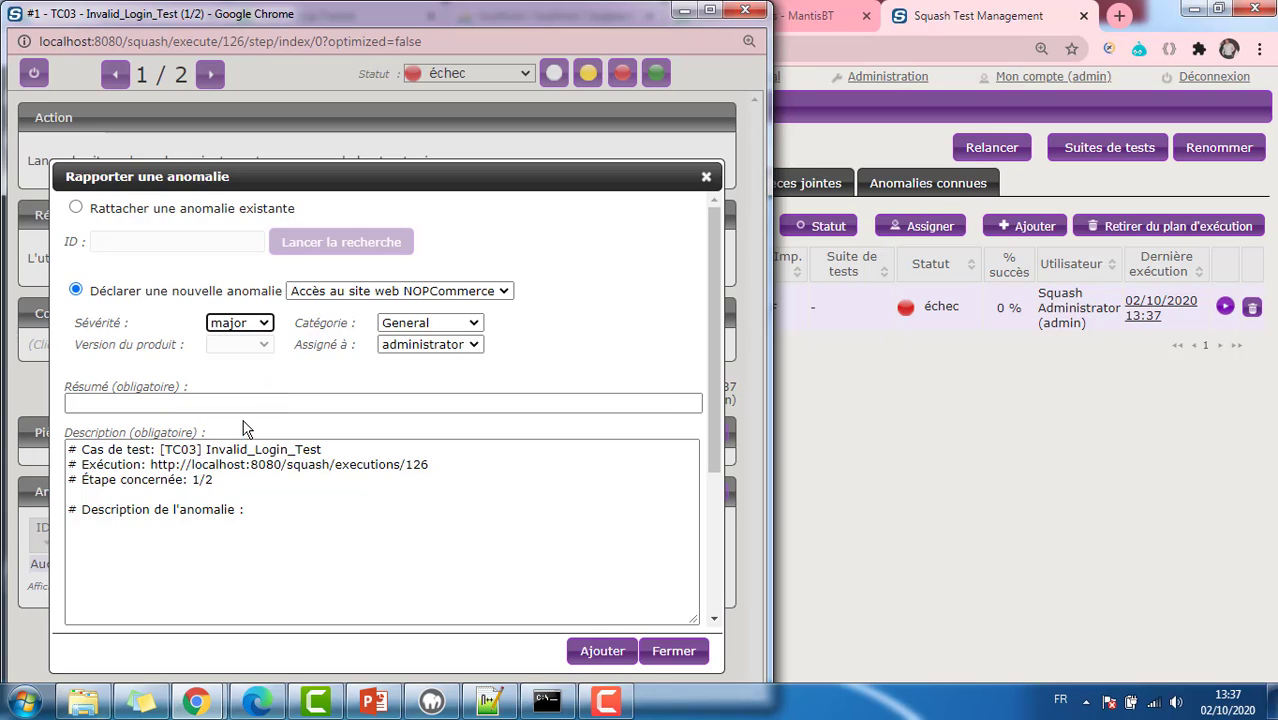
Step: Leave category General and assignee administrator unchanged, ready to fill the summary
click(424, 323)
click(424, 338)
click(428, 344)
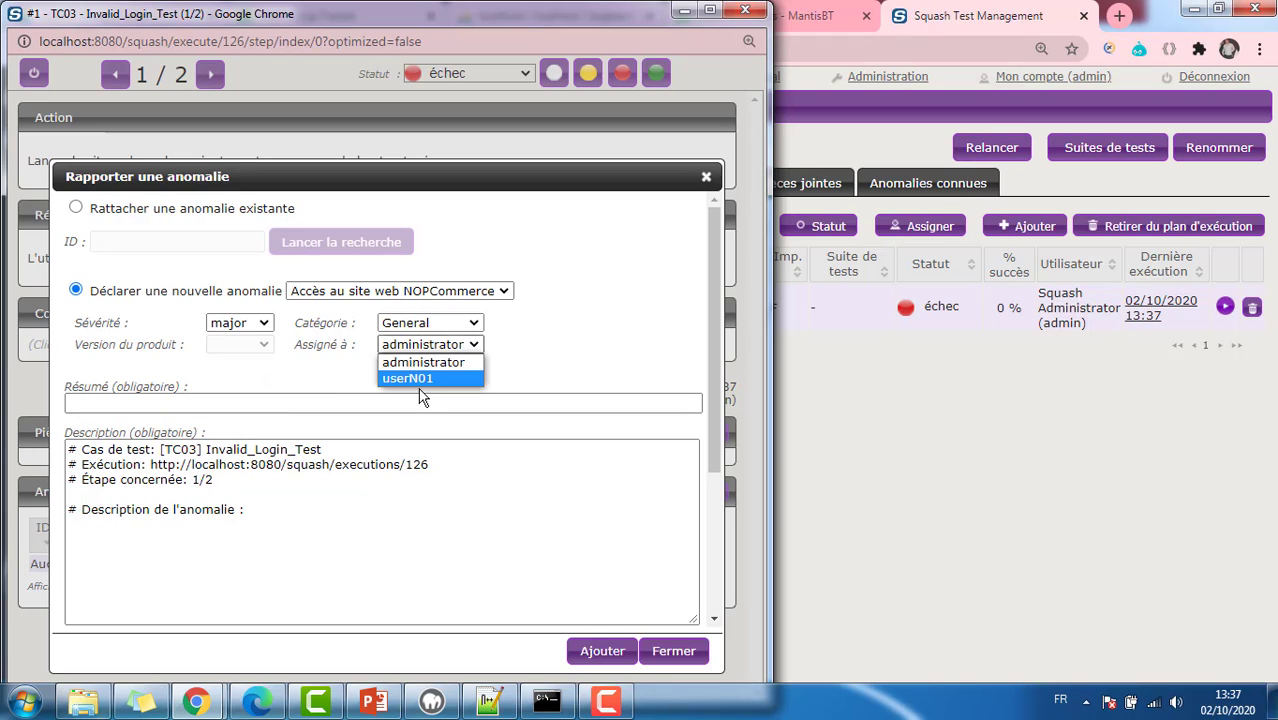
click(529, 357)
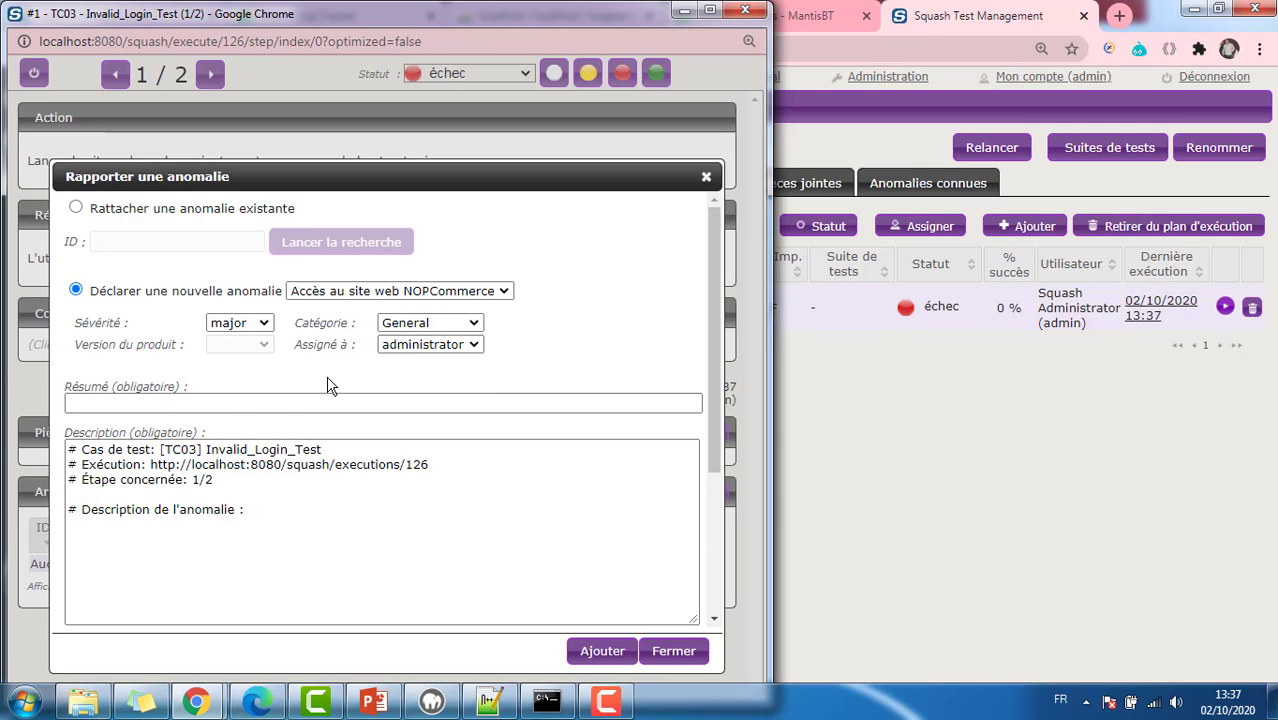
click(233, 488)
click(262, 404)
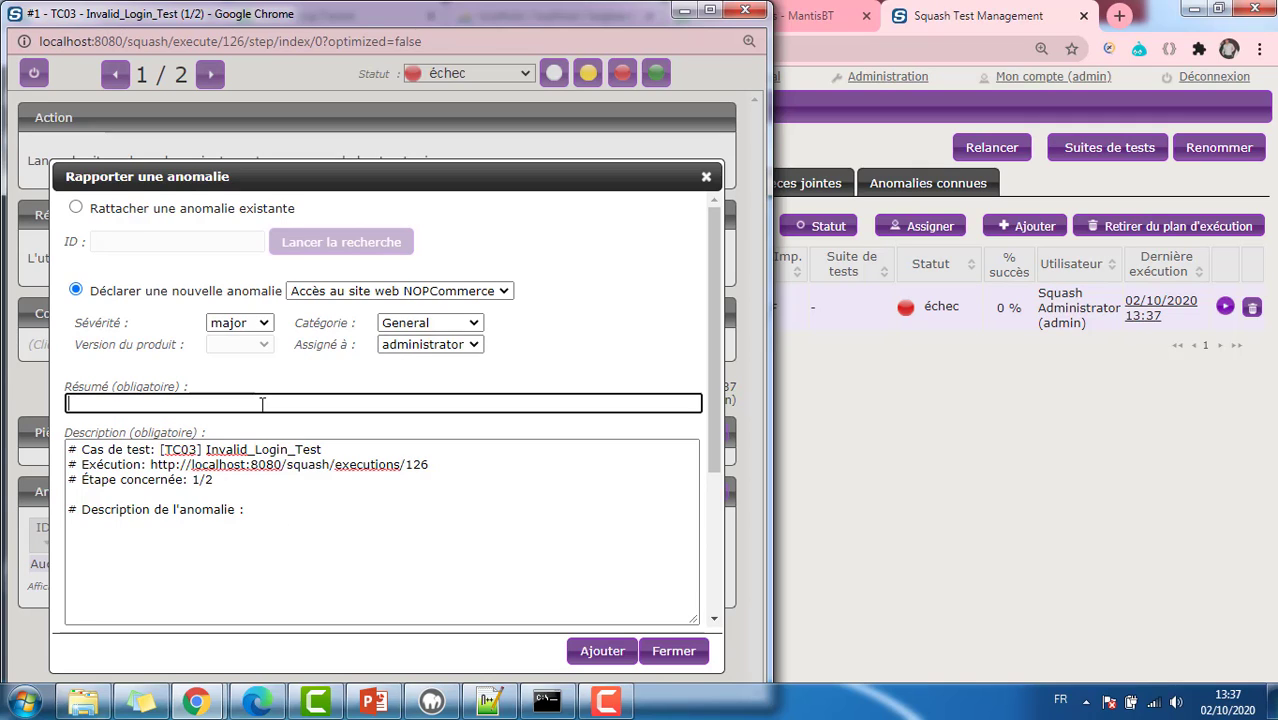
Step: Enter summary 'Problème de sécurité d'accès' and describe accessing the site with invalid credentials
text(Problème de)
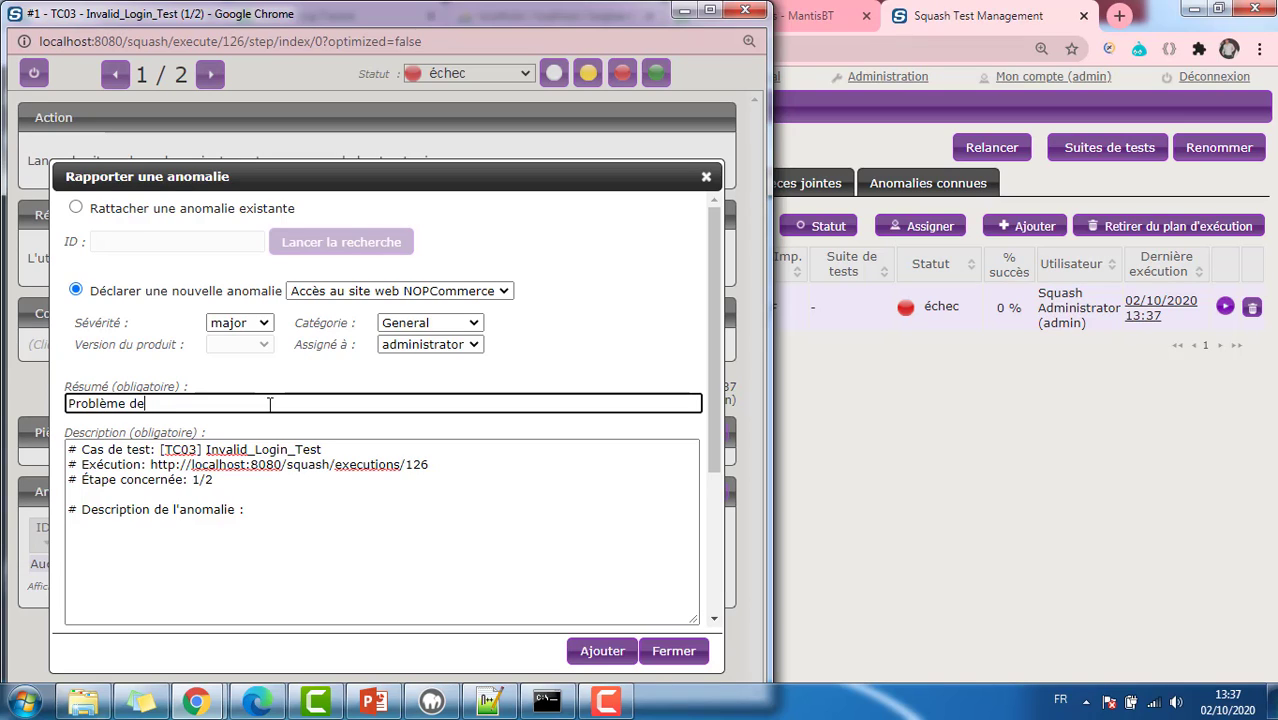
text( sécurité d'accès)
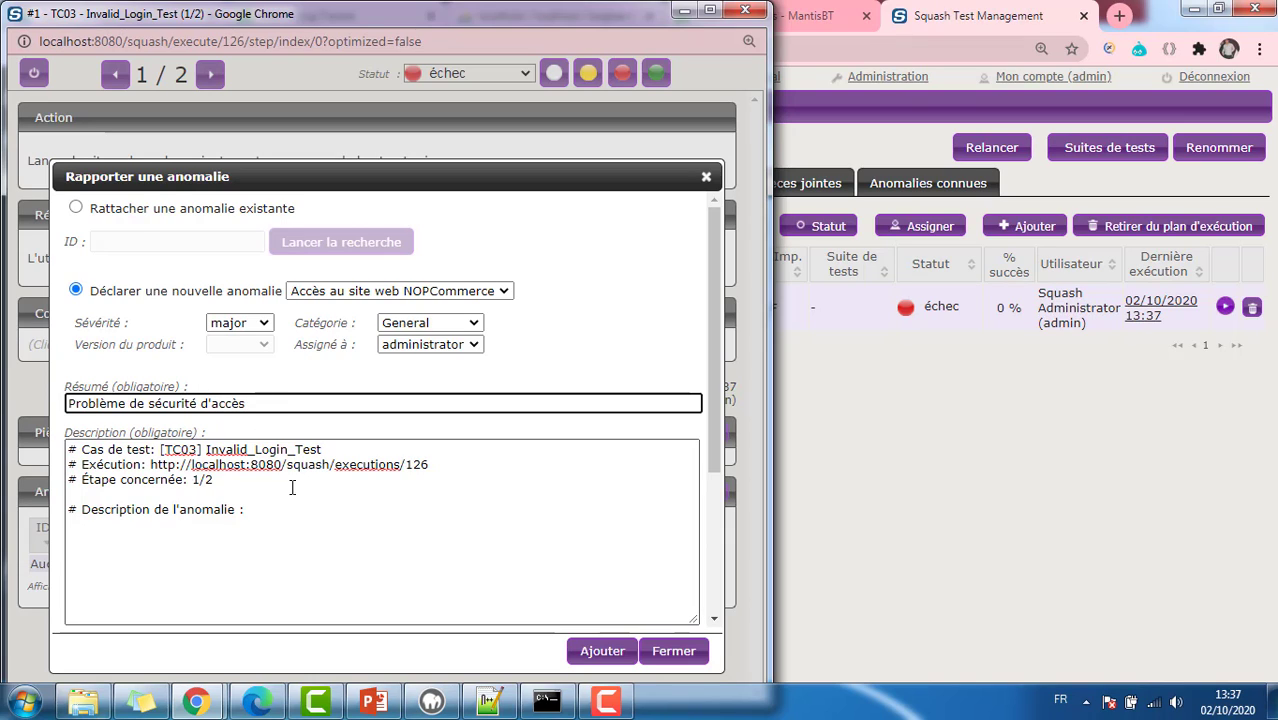
click(296, 507)
text(Nous)
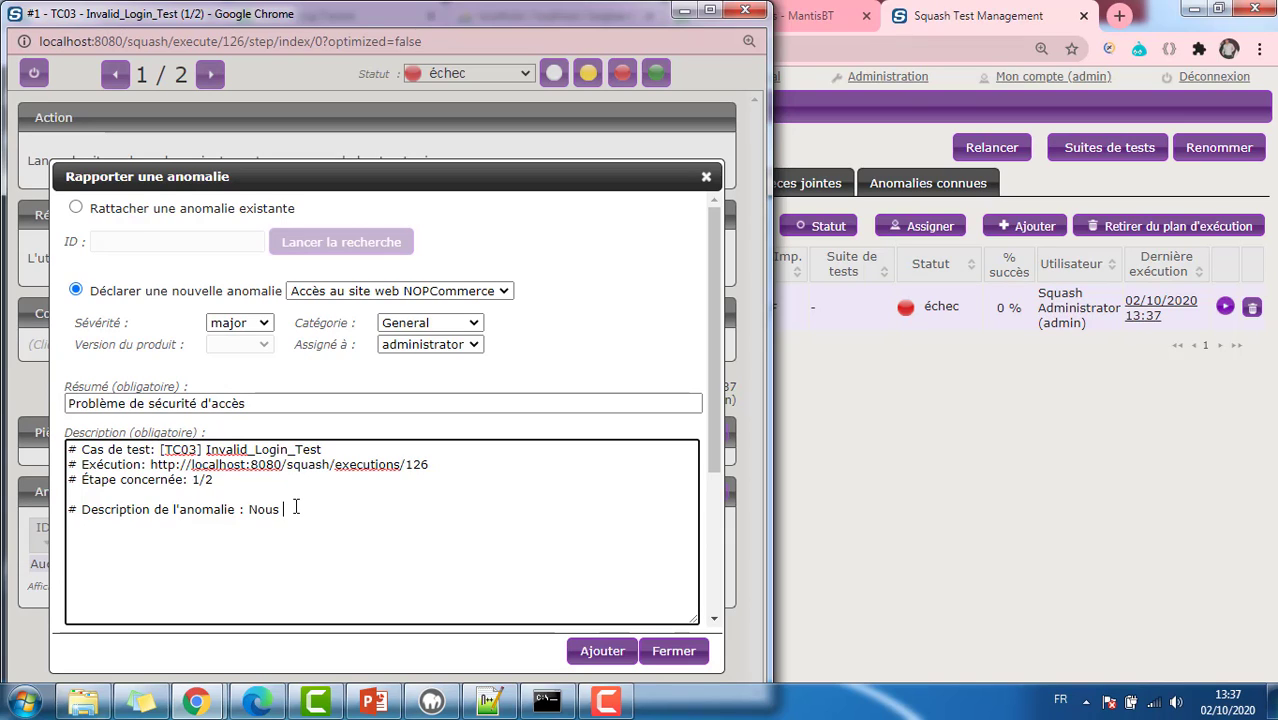
key(BackSpace)
key(BackSpace)
key(BackSpace)
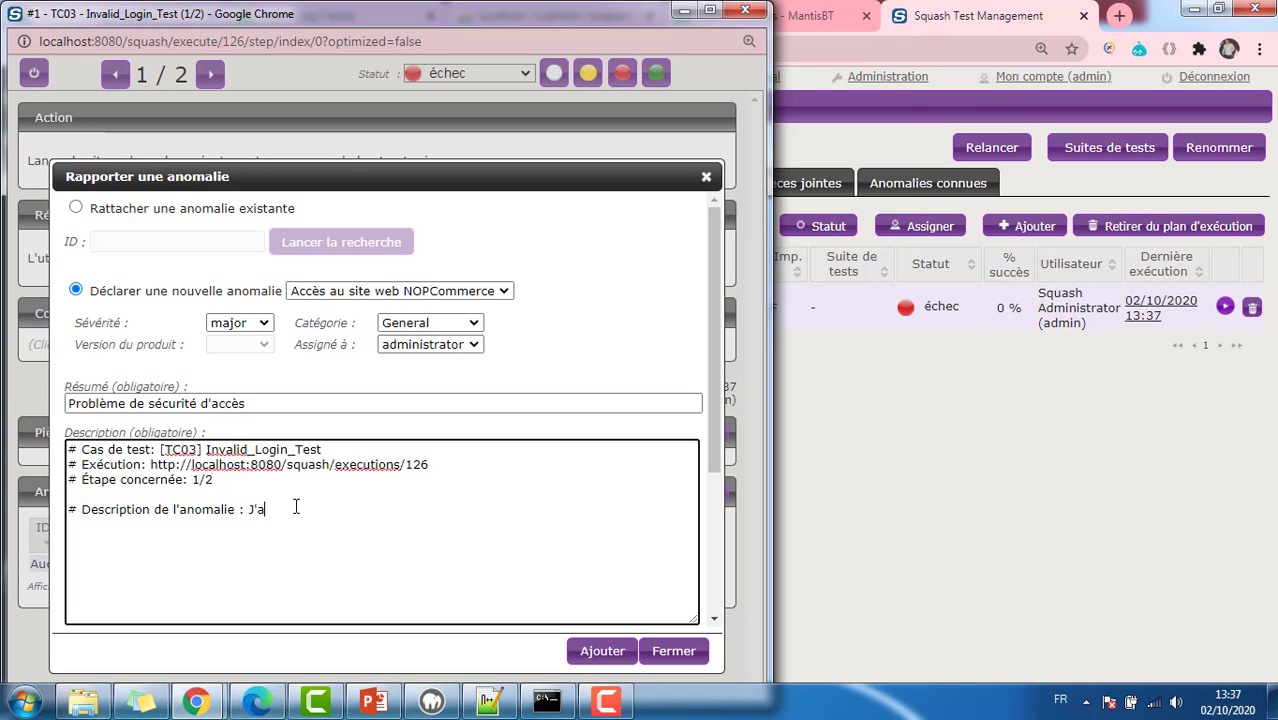
text(J'ai pu accède)
text(r au site web)
text( avec des )
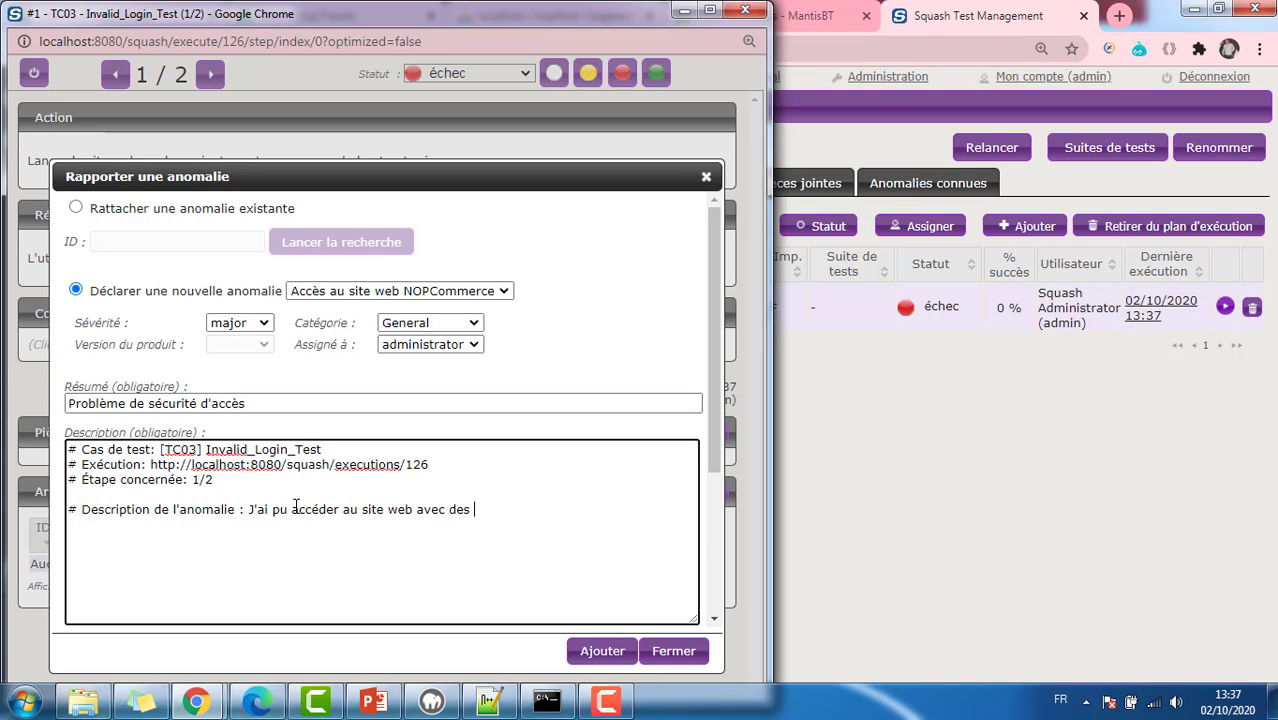
text(identifiants non valides)
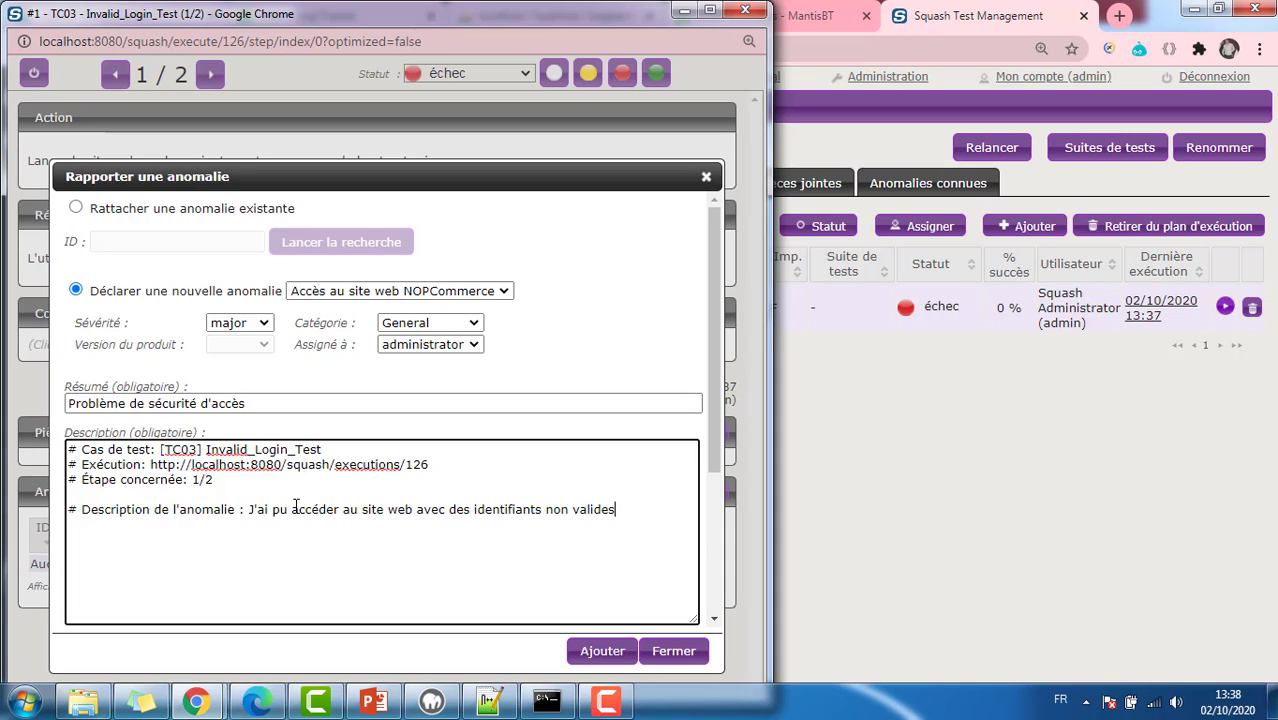
text(, ceci représente un sér)
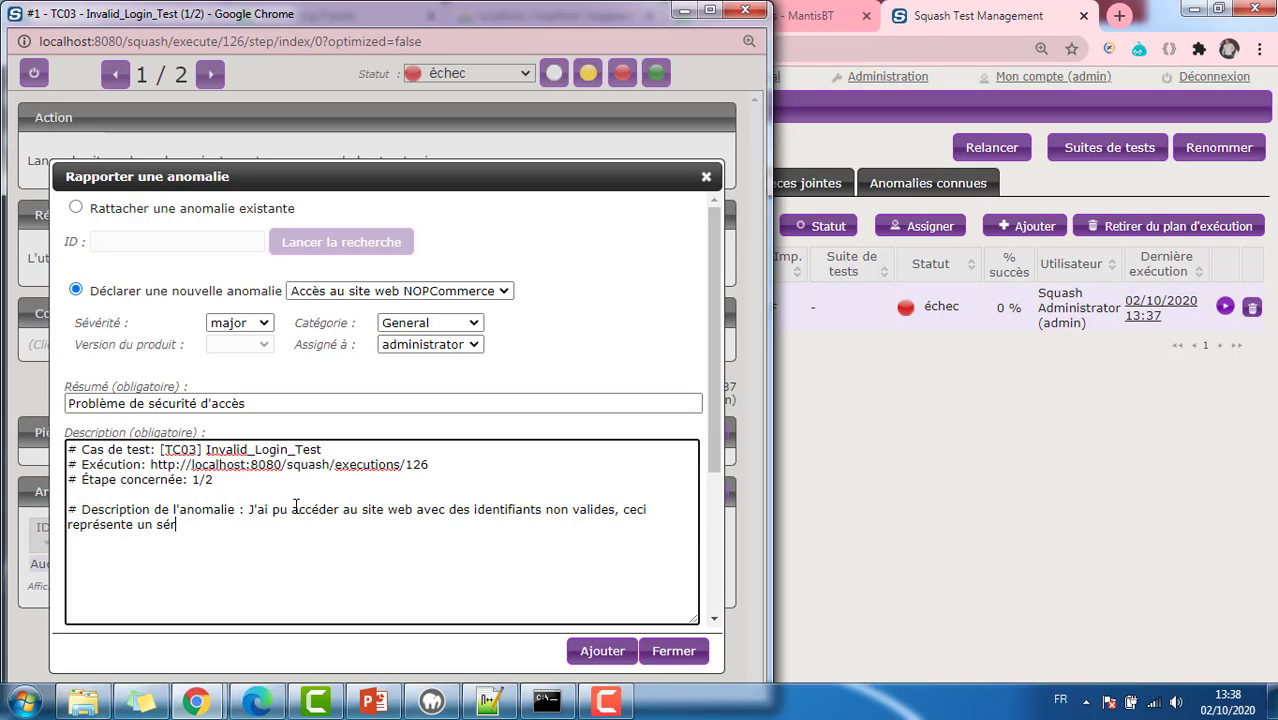
text(ieux problème de sécu)
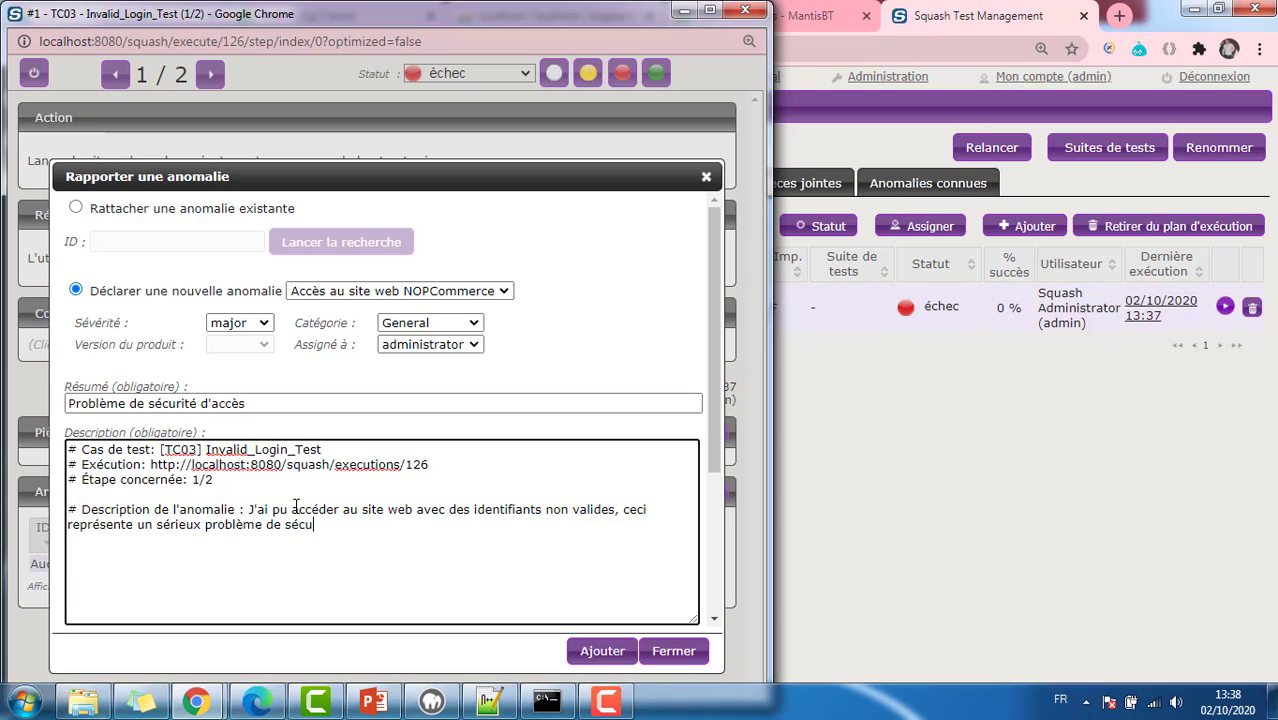
text(rité, merci de prend)
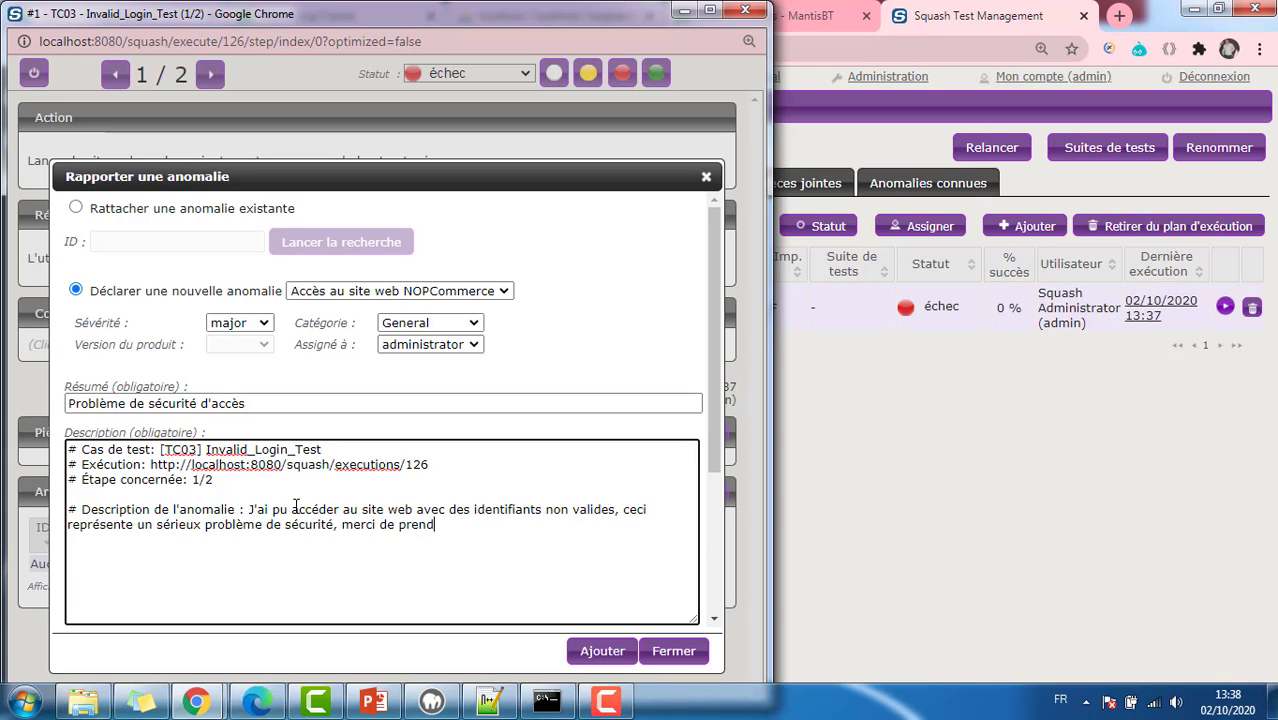
text(re en charge ce ticket.)
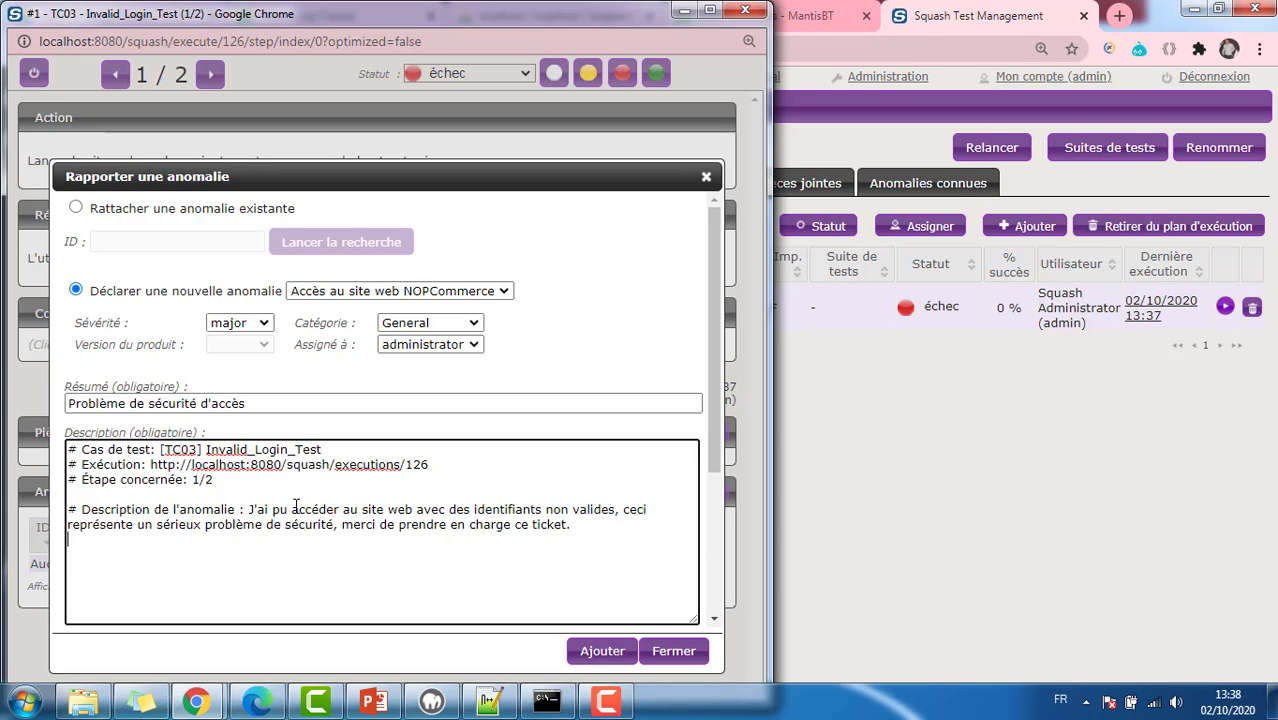
Step: Sign the description 'Cordialement' and submit the anomaly to MantisBT
key(Return)
text(Cordialement)
click(601, 655)
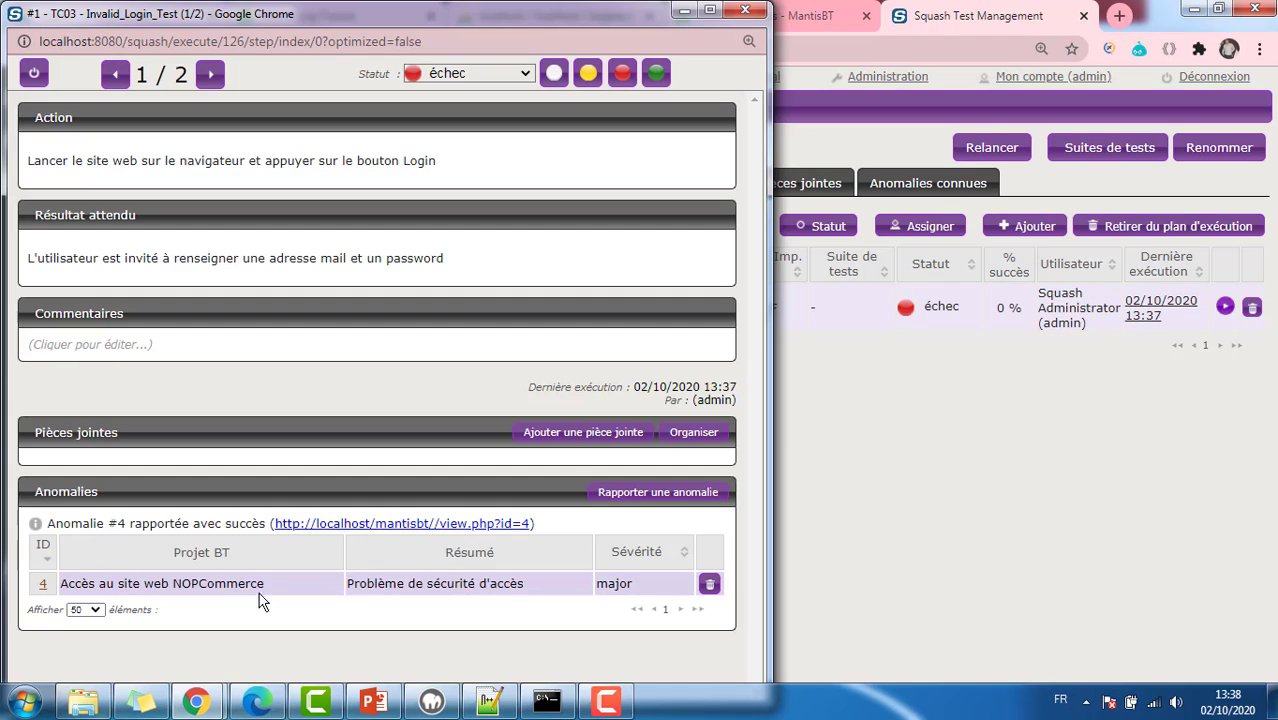
click(810, 27)
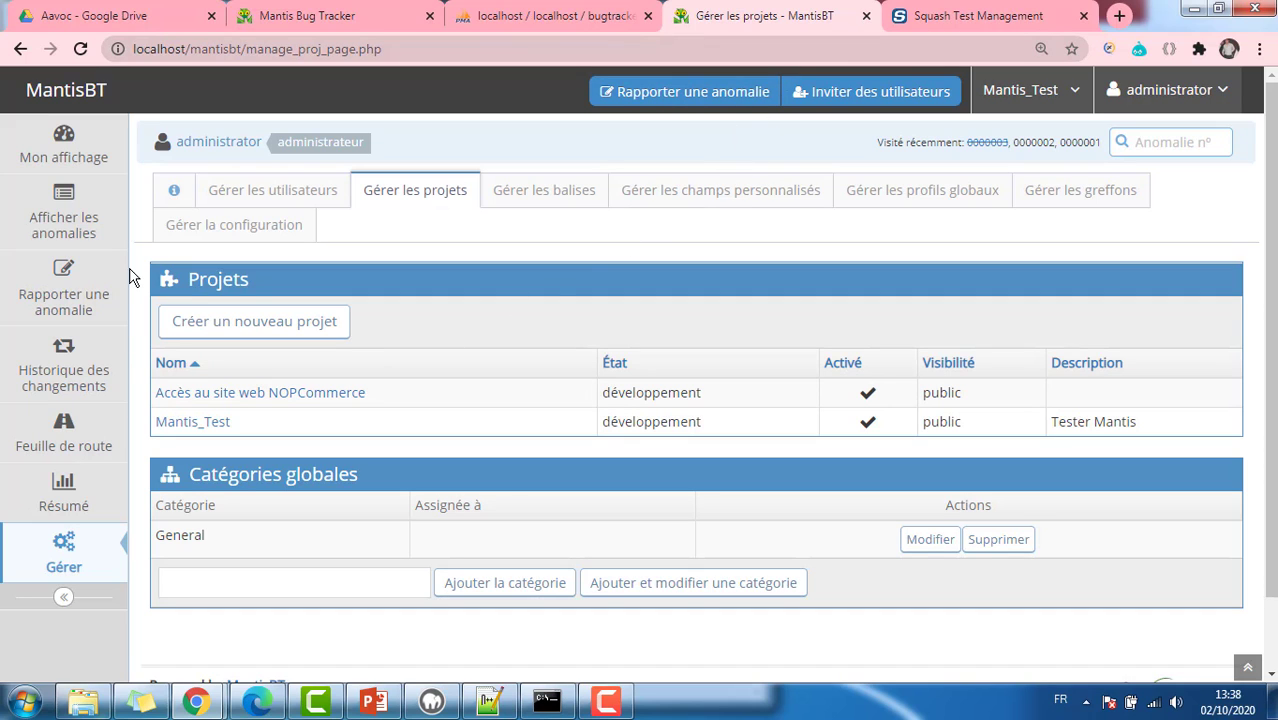
Step: Show MantisBT issues for Tous les projets to find issue 0000004 marked majeur
click(70, 230)
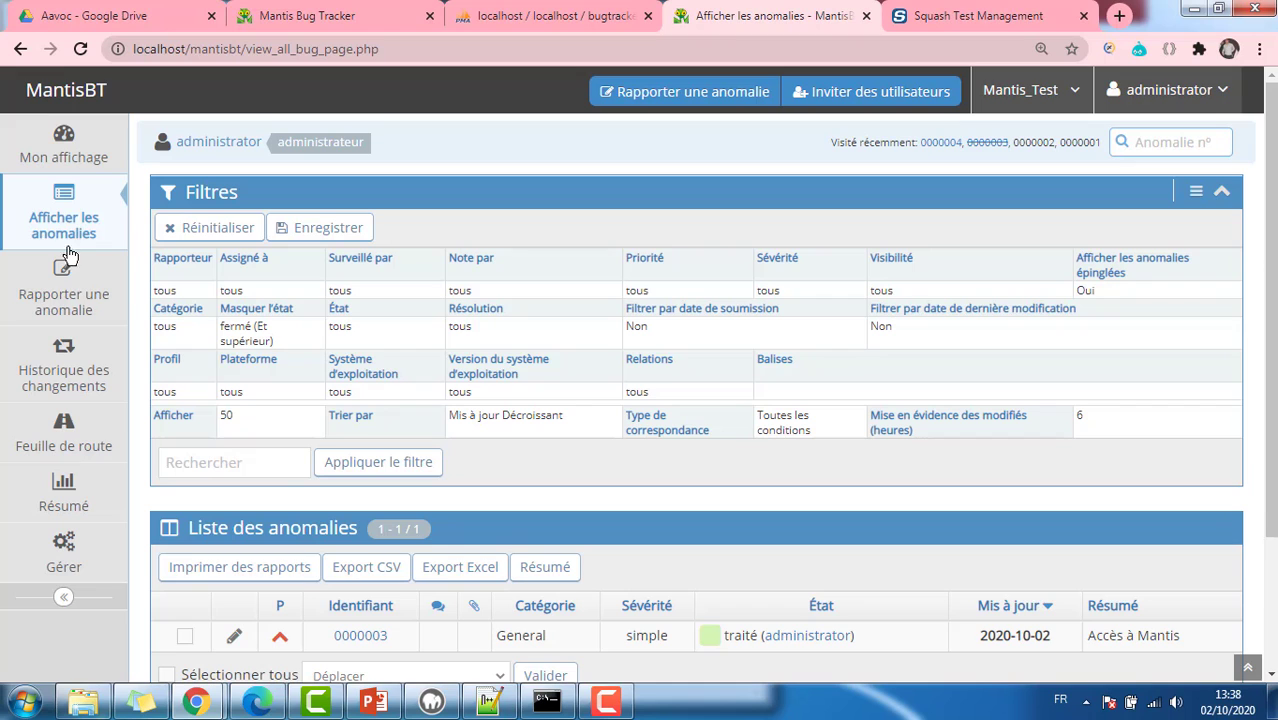
scroll(282, 485, down, 2)
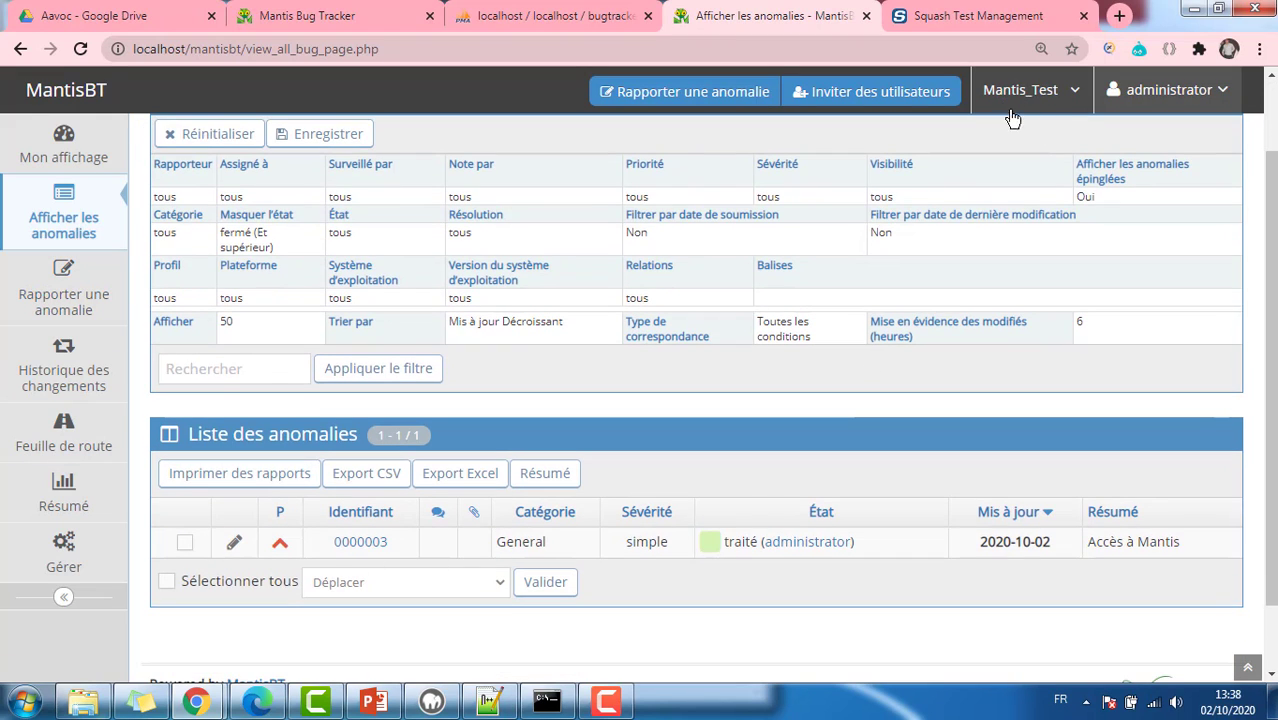
click(1072, 104)
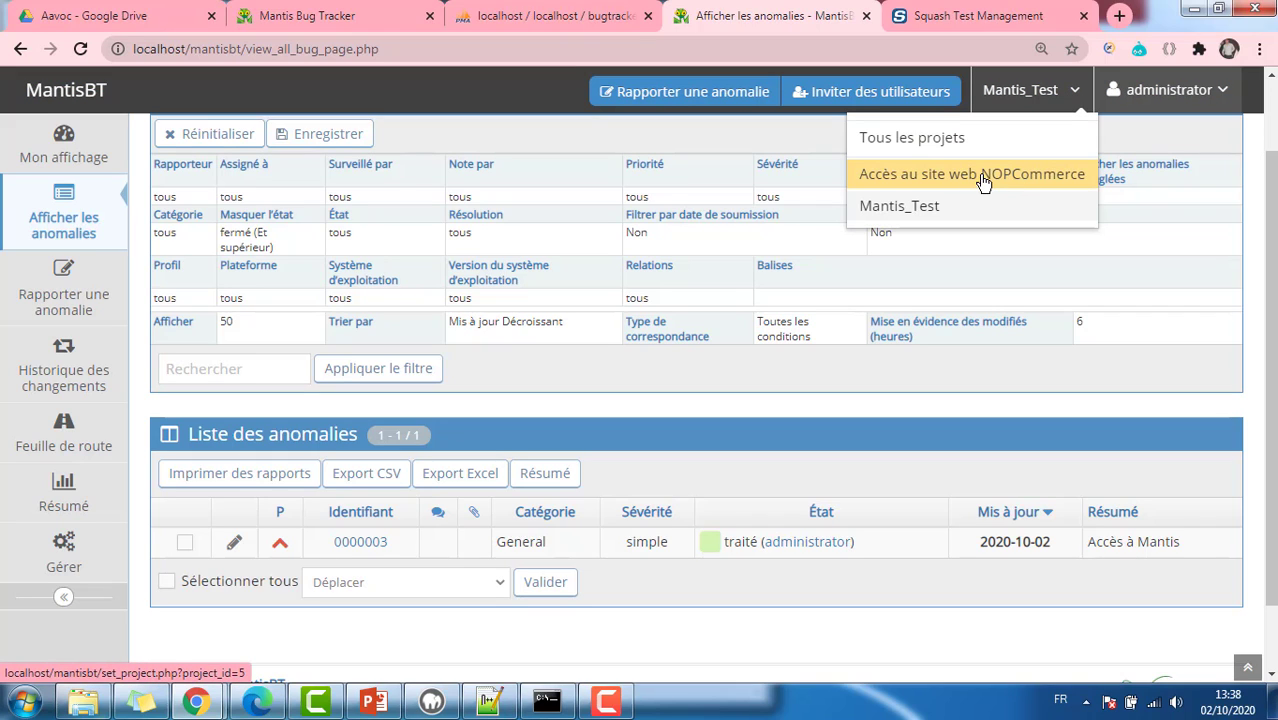
click(938, 140)
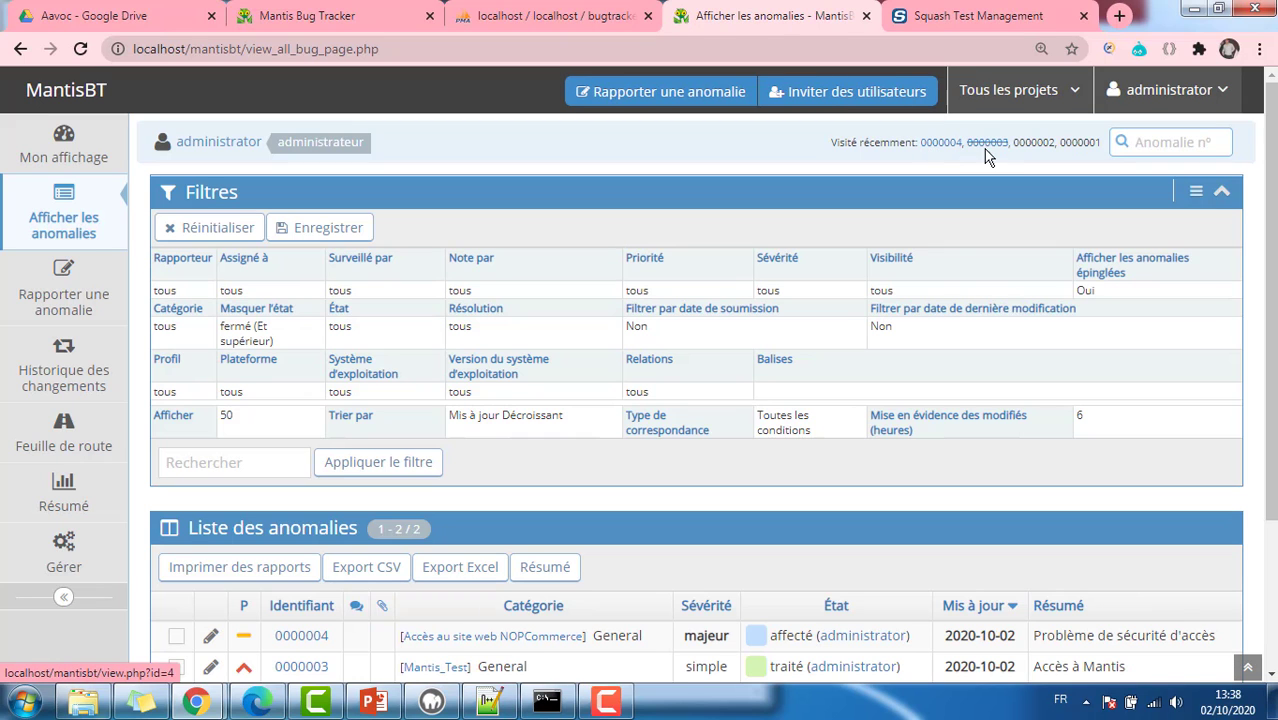
scroll(322, 428, down, 1)
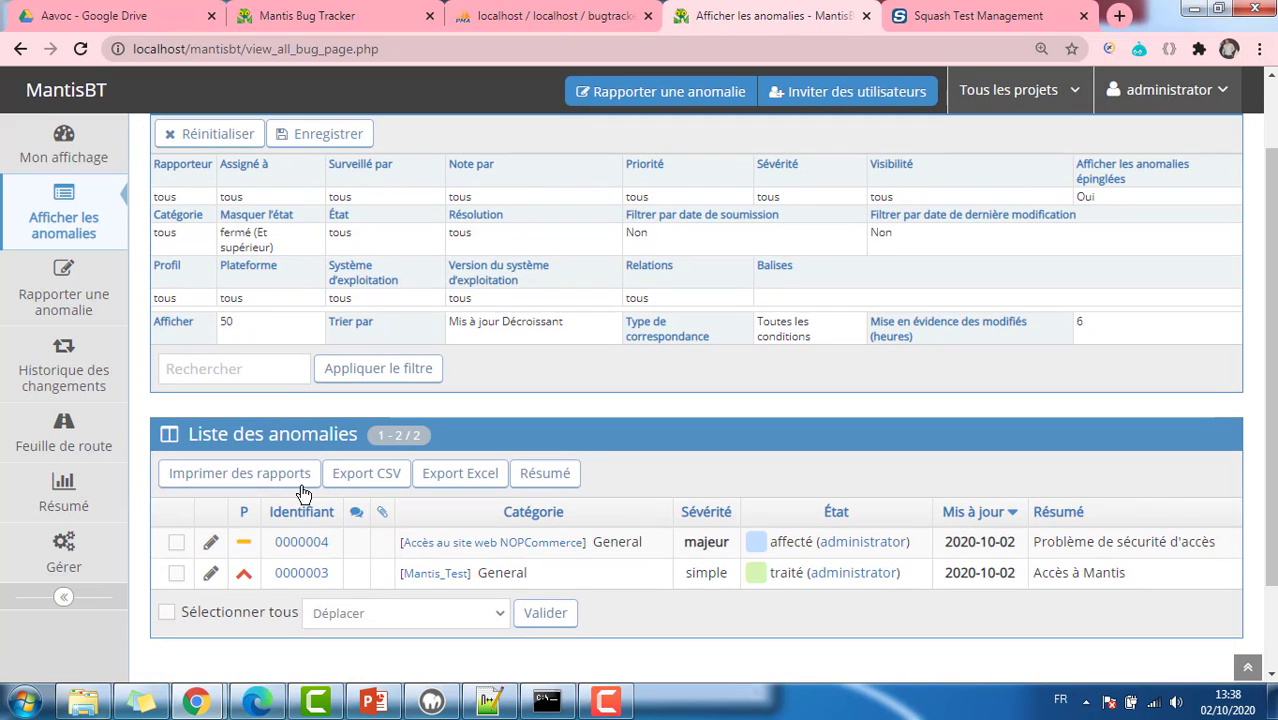